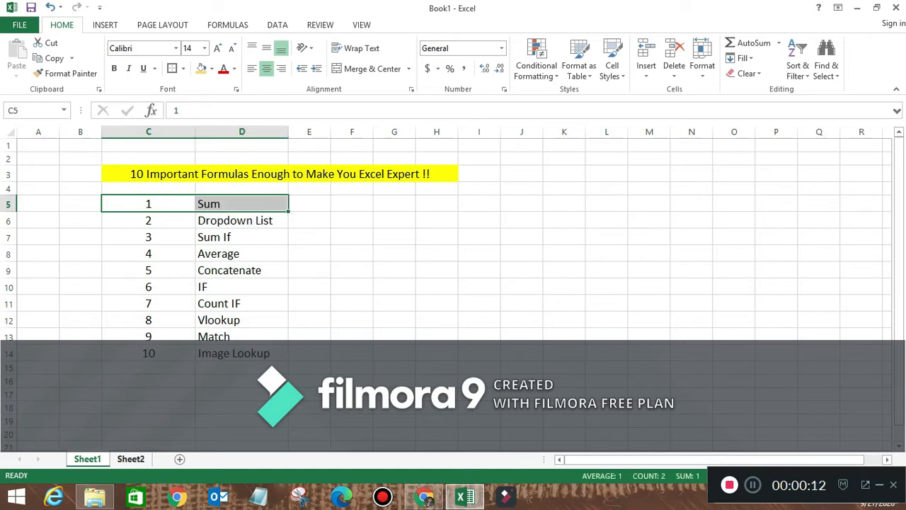
- Go to Sheet2 and select the Laptop entry, its 25000 sale, the CD sale 80, and Total C13
key("ctrl+Page_Down")
left_click(90, 212)
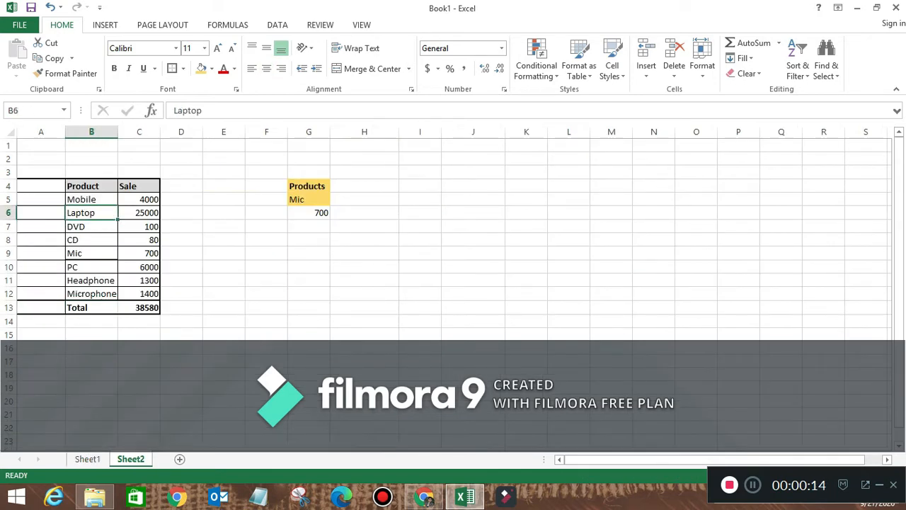
left_click(139, 212)
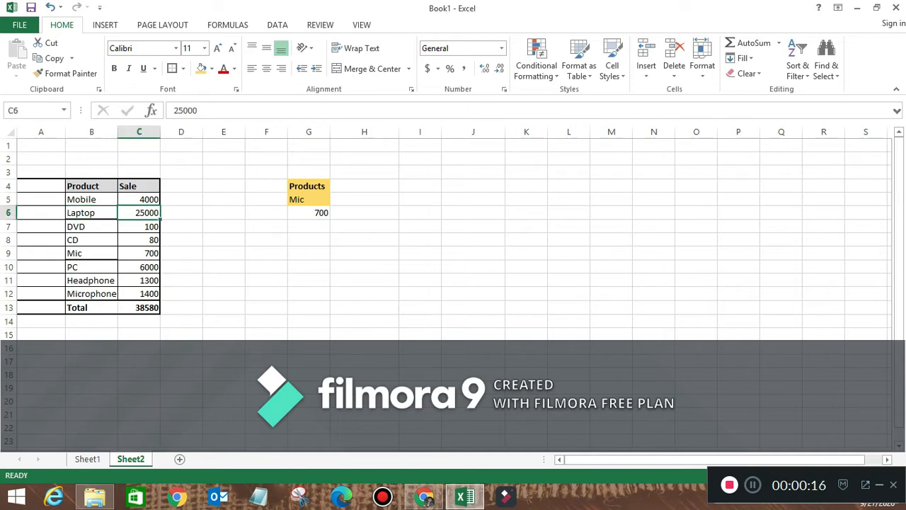
left_click(139, 239)
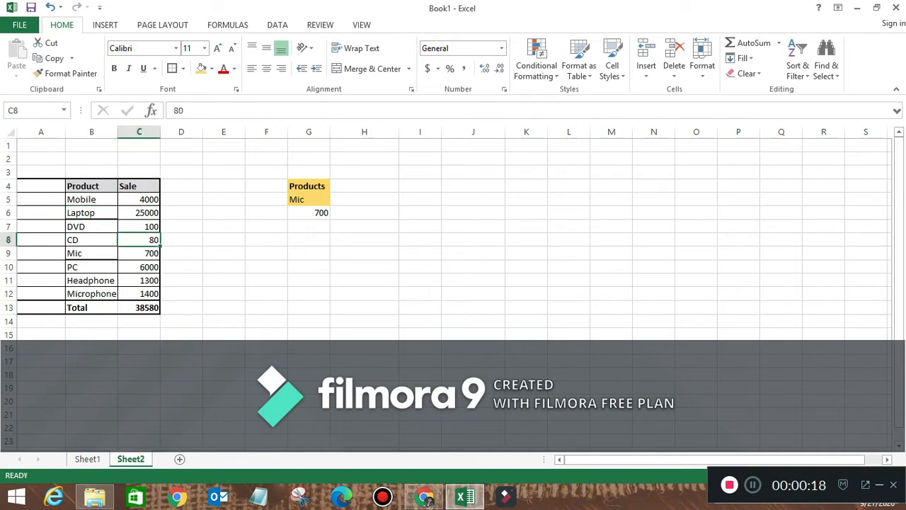
left_click(139, 307)
- Replace the C13 total with a typed =Sum(C5:C12) formula returning 38580
key("Delete")
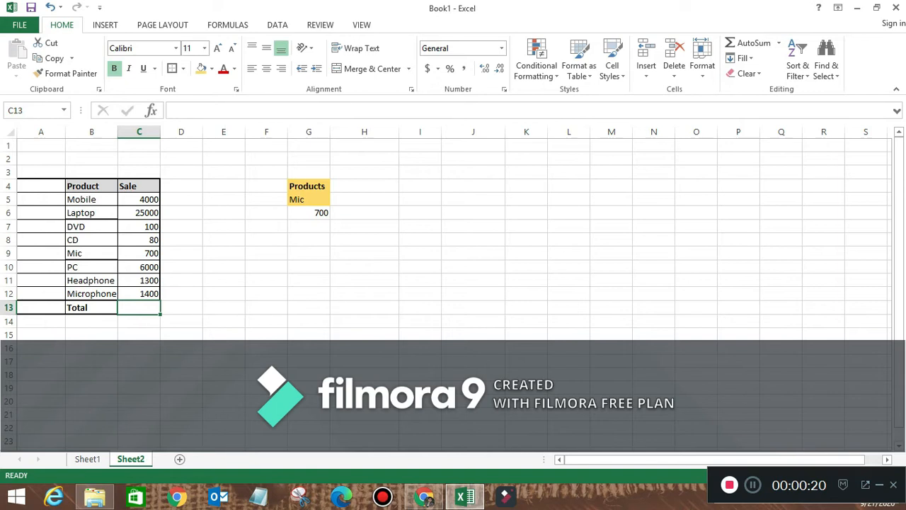
type("=")
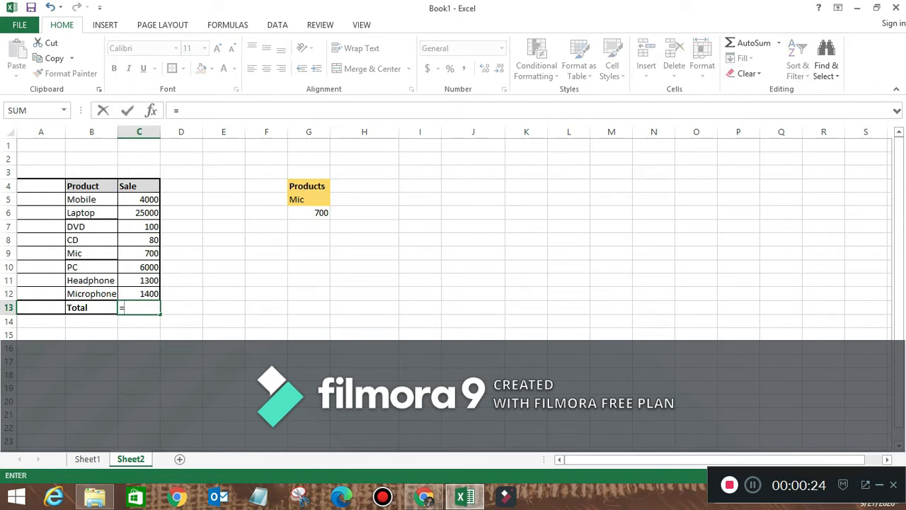
type("S")
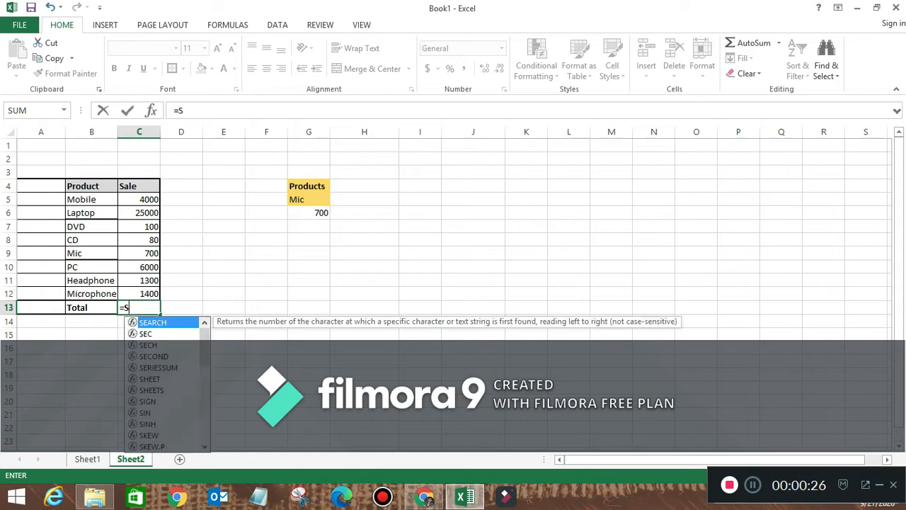
type("um(")
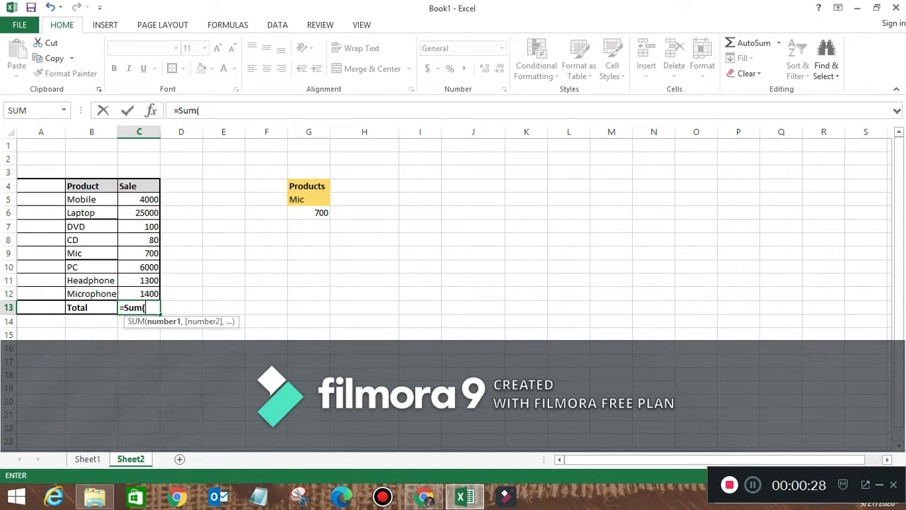
left_click_drag(138, 199, 138, 293)
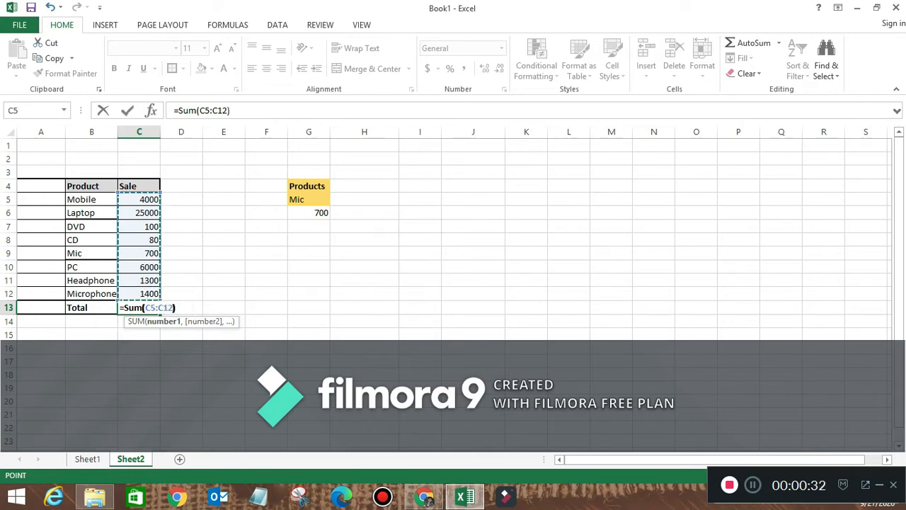
key("Return")
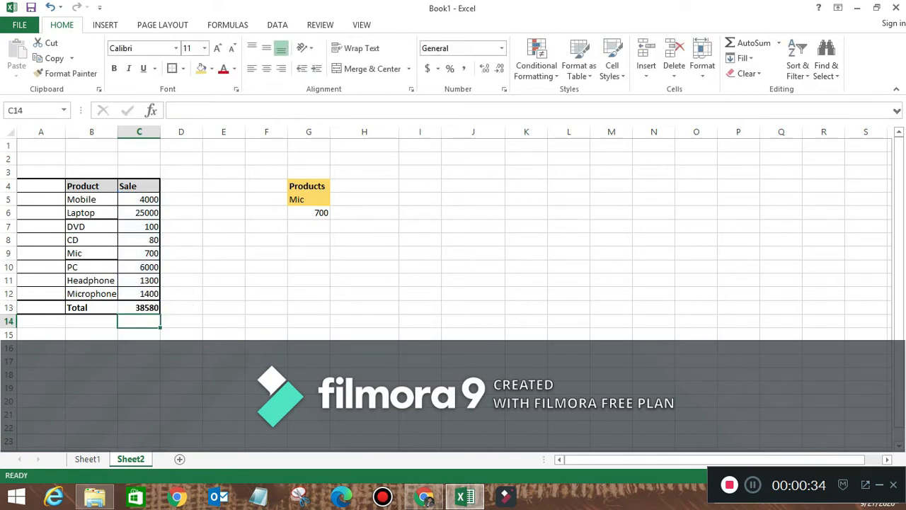
left_click(139, 308)
- Rewrite C13 as =C5+C6+C7+C8+C9+C10+C11+C12, still totalling 38580
key("Delete")
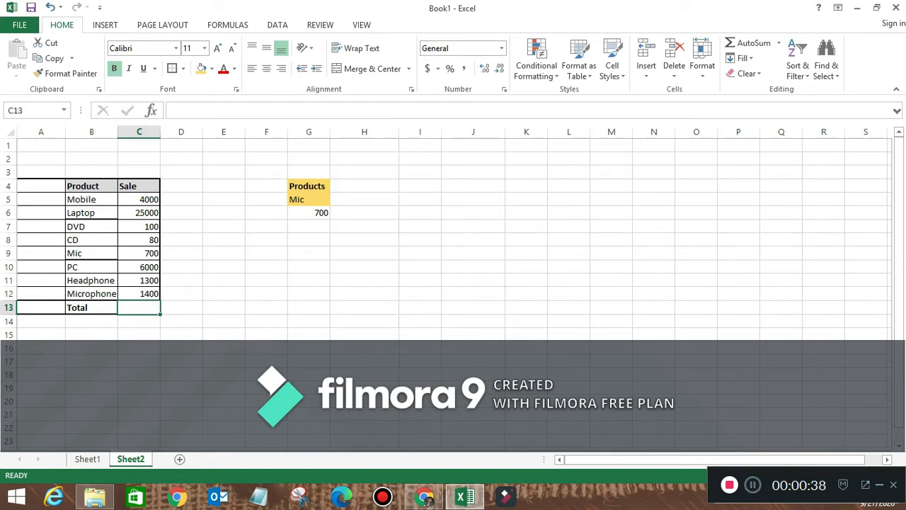
type("=")
left_click(139, 199)
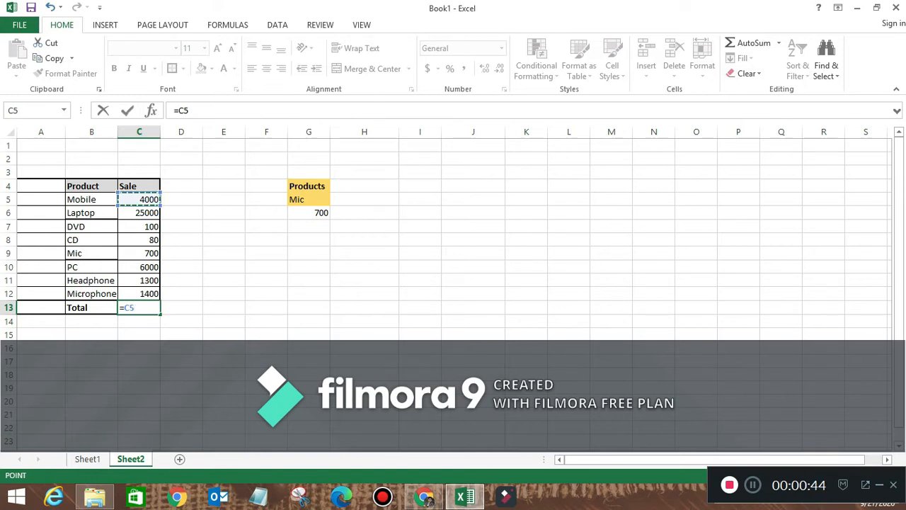
type("+")
left_click(139, 213)
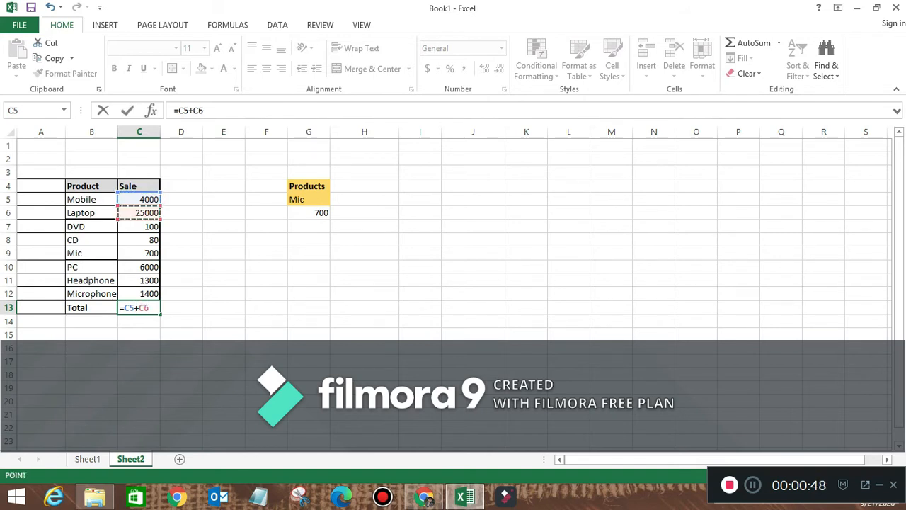
type("+")
left_click(139, 226)
type("+")
left_click(139, 240)
type("+")
left_click(139, 253)
type("+")
left_click(139, 266)
type("+")
left_click(139, 279)
type("+")
left_click(138, 293)
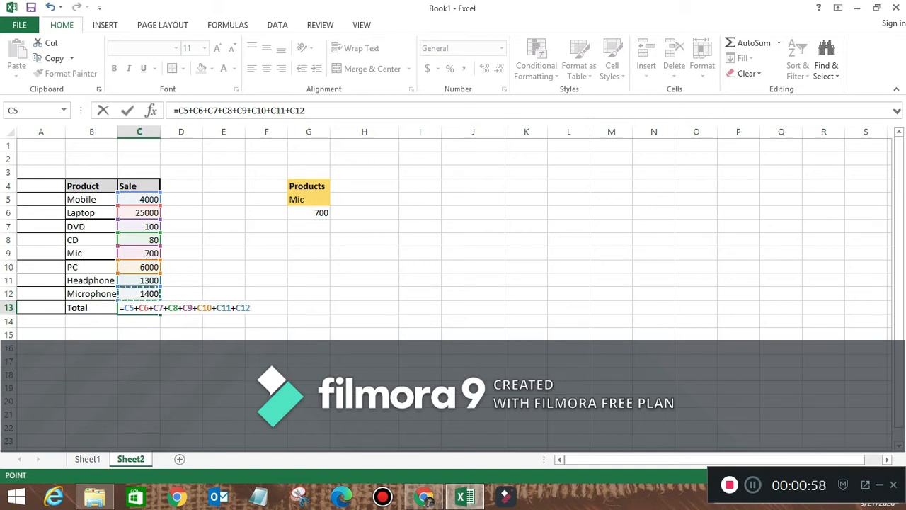
key("Return")
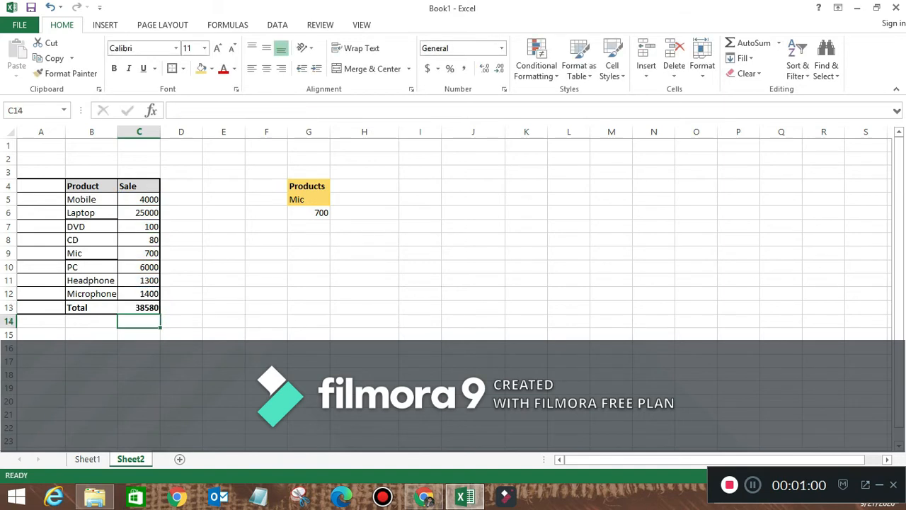
left_click(139, 307)
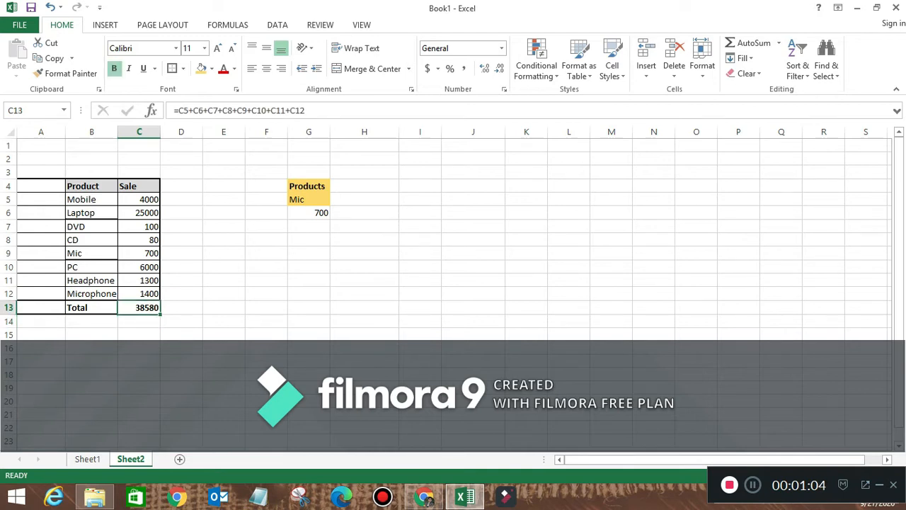
- Replace C13 with an AutoSum =SUM(C5:C12) formula
key("Delete")
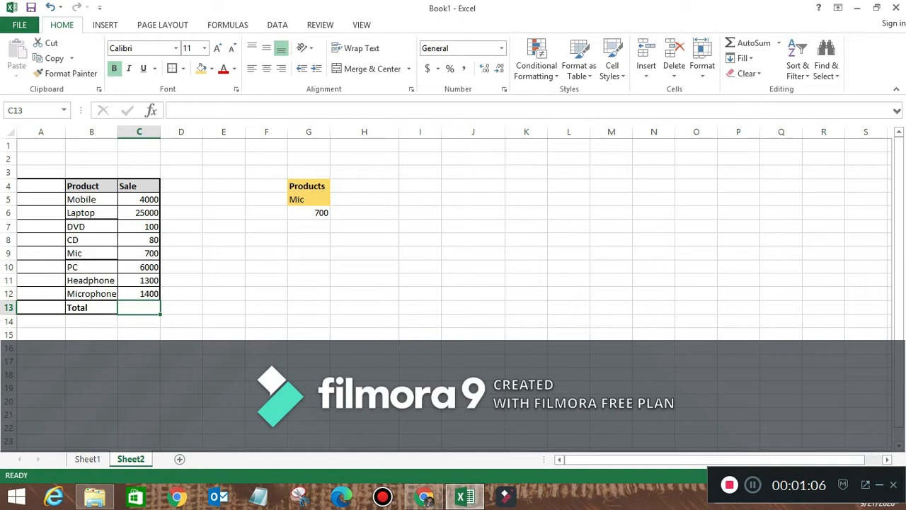
left_click(749, 42)
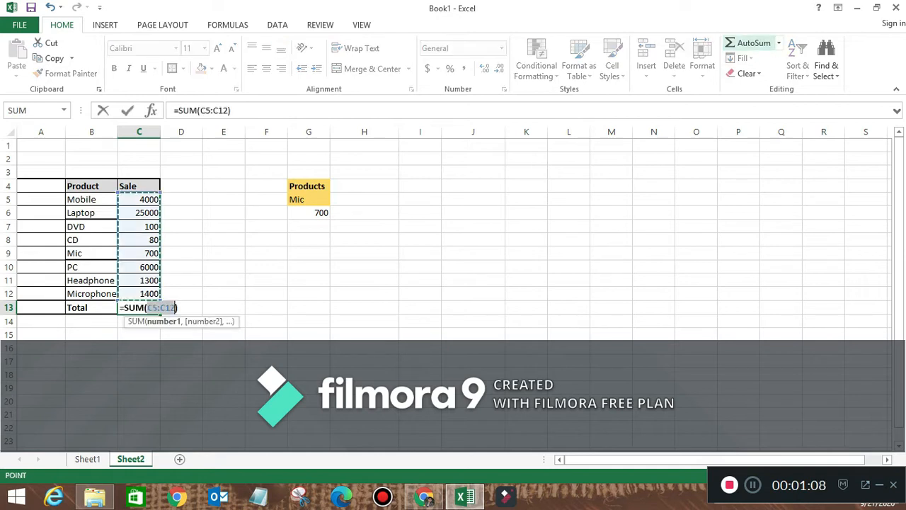
key("Return")
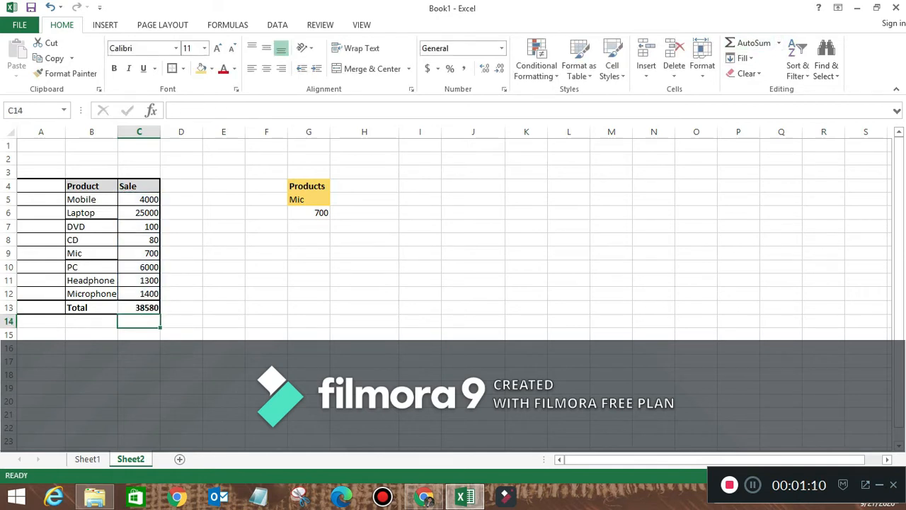
- Check the Dropdown List topic on Sheet1, then return to Sheet2 and select column G
key("ctrl+Page_Up")
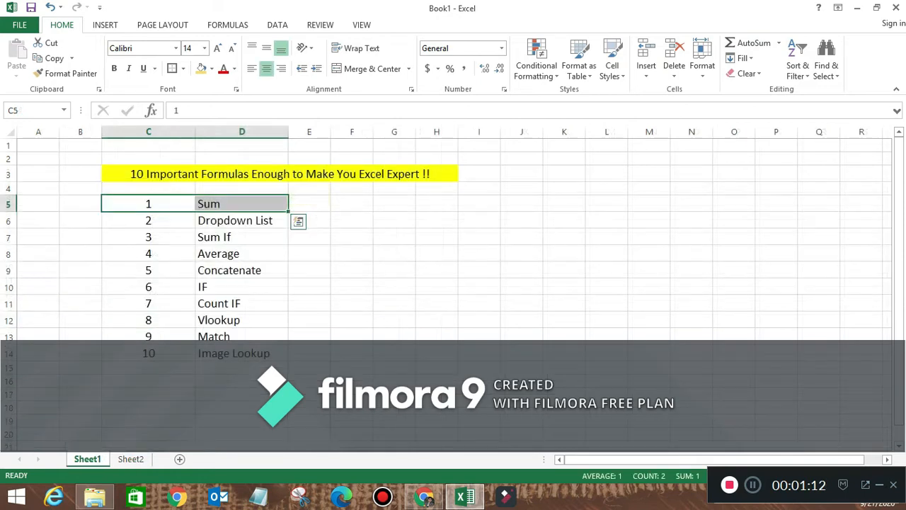
left_click(242, 220)
left_click(131, 459)
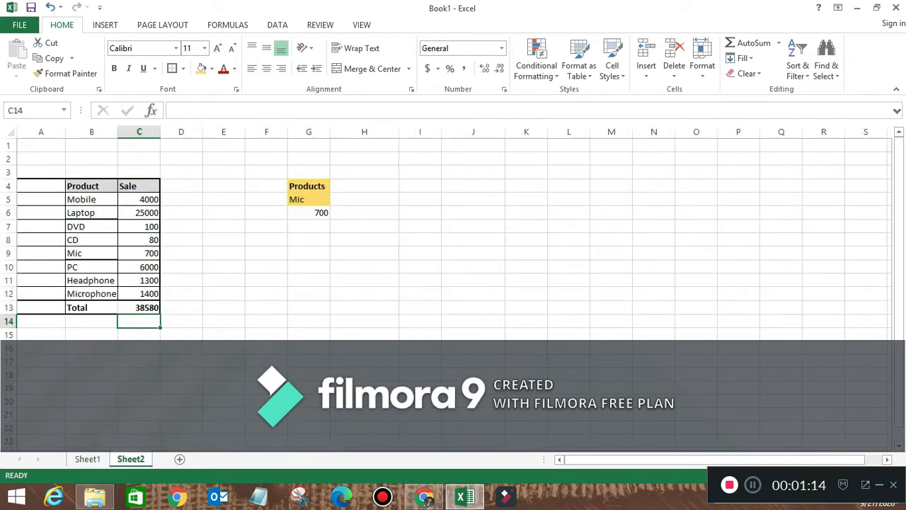
left_click(308, 186)
left_click(308, 199)
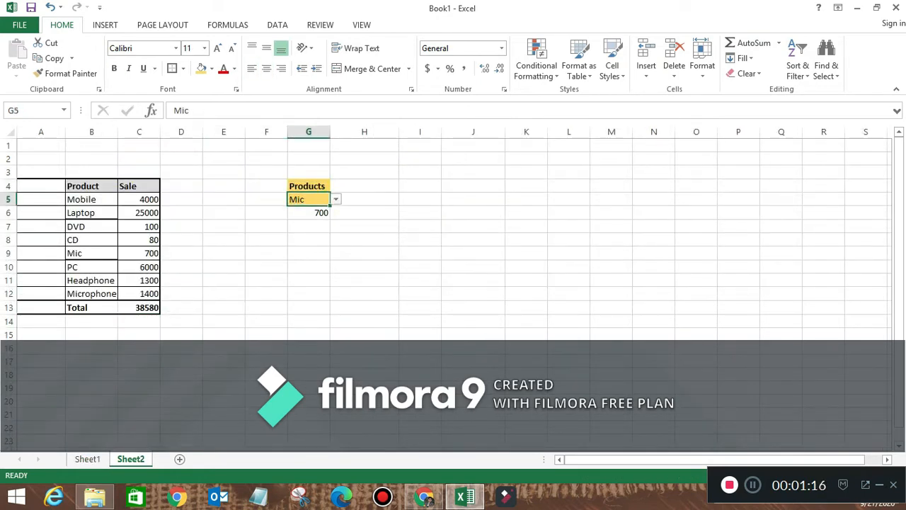
left_click(308, 131)
- Delete column G with the old dropdown and fill F4:F5 light green
right_click(306, 132)
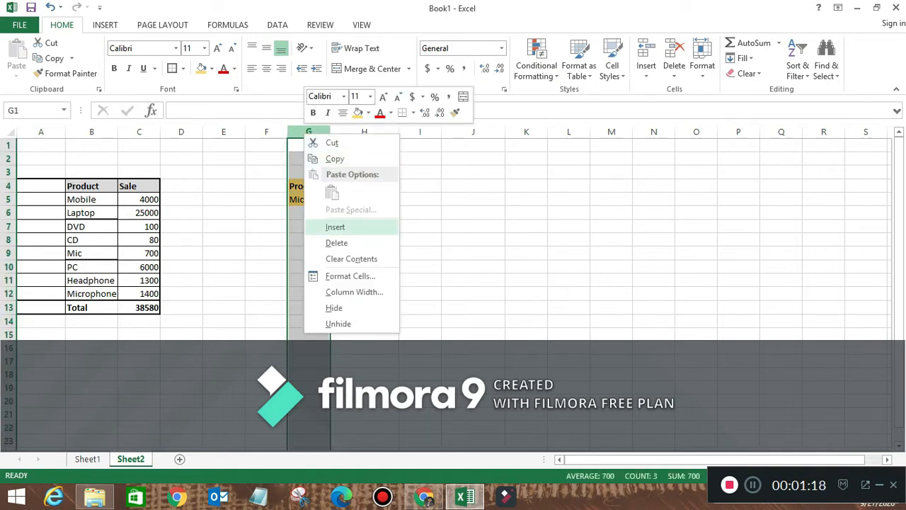
left_click(337, 243)
left_click_drag(266, 186, 266, 204)
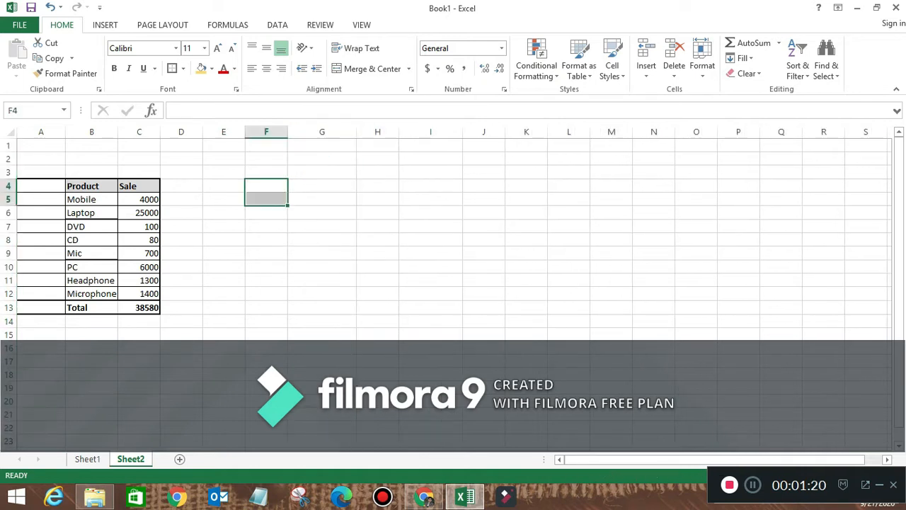
left_click(211, 69)
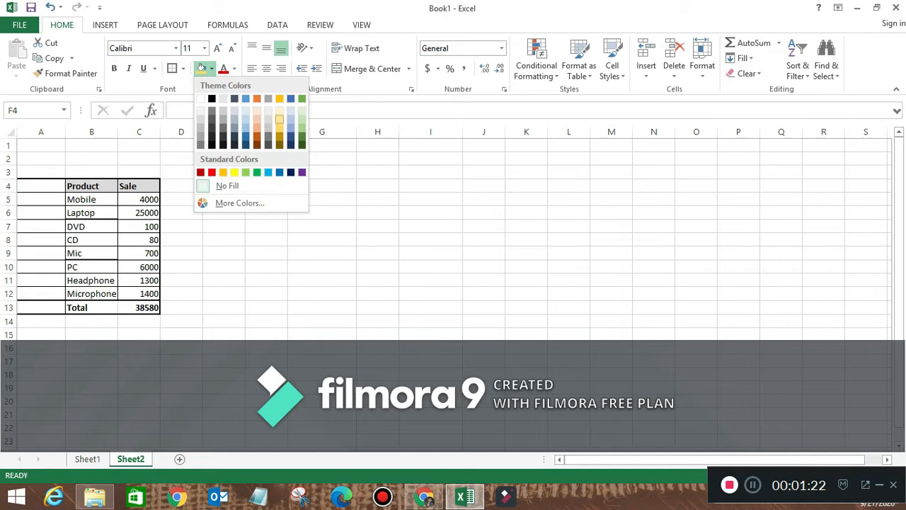
left_click(300, 128)
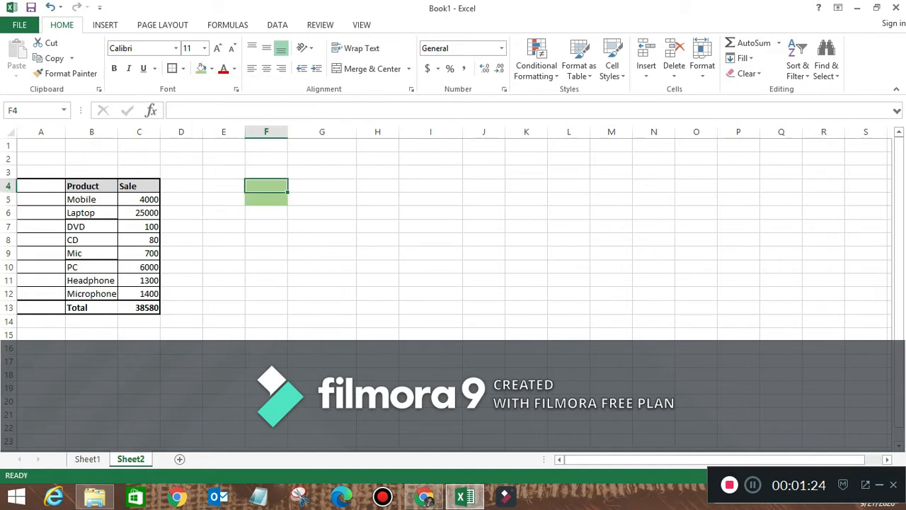
- Enter the heading Products in F4
type("Products")
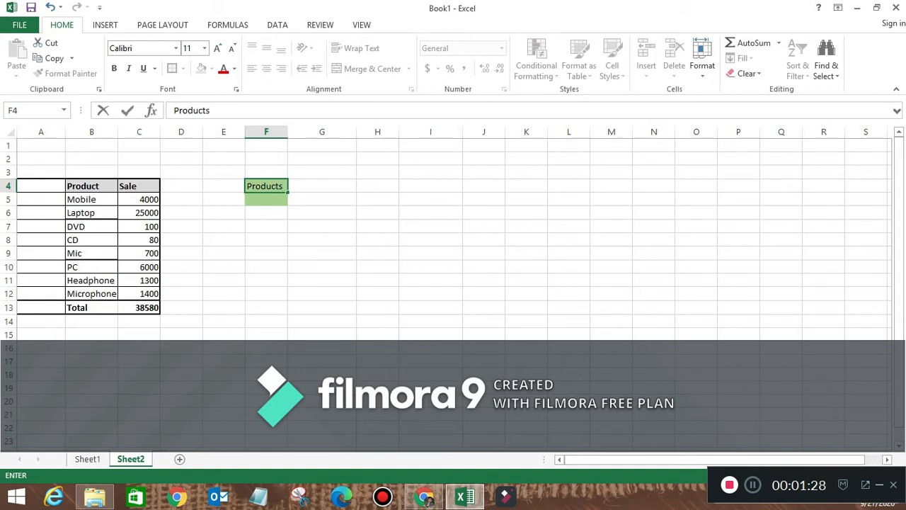
key("Return")
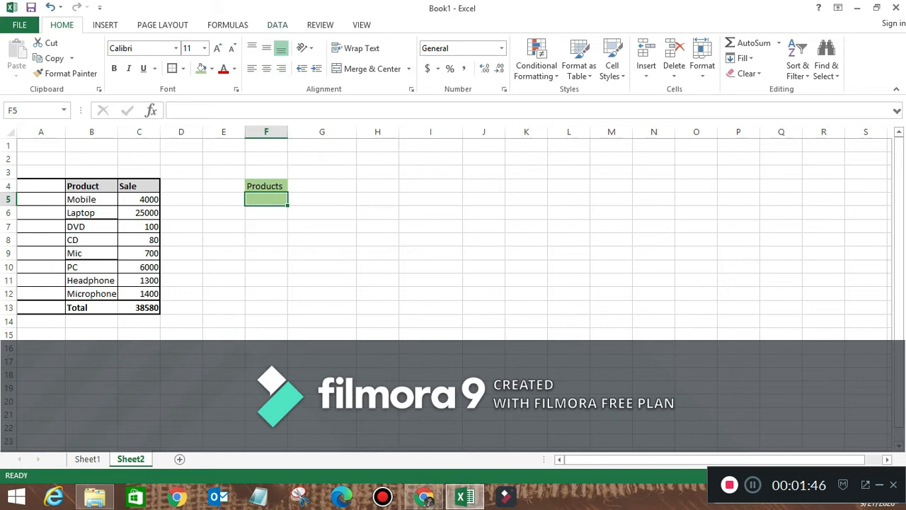
left_click(277, 25)
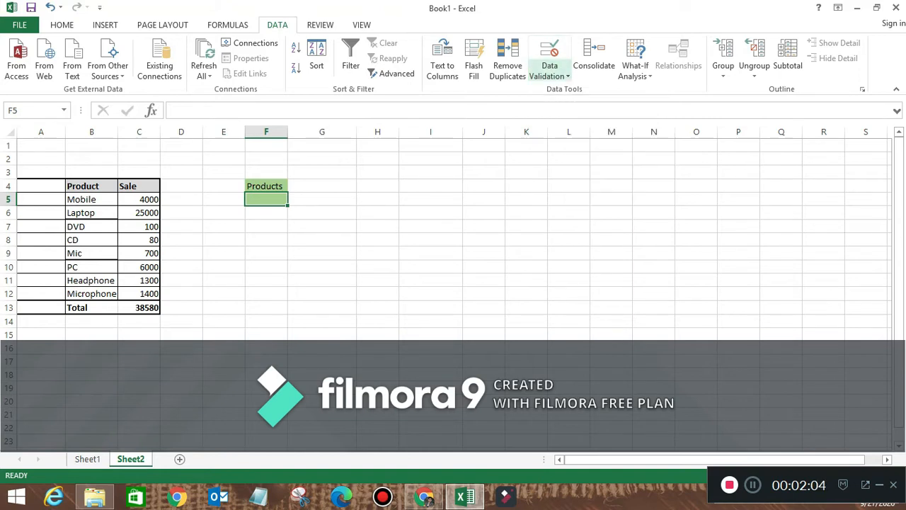
- Add a List data validation on F5 sourced from the product names $B$5:$B$12
left_click(550, 76)
left_click(570, 90)
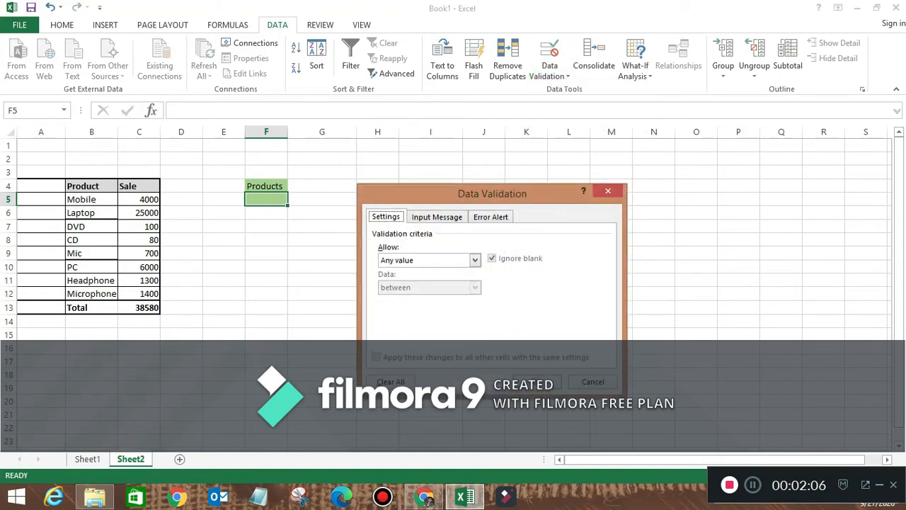
left_click(474, 260)
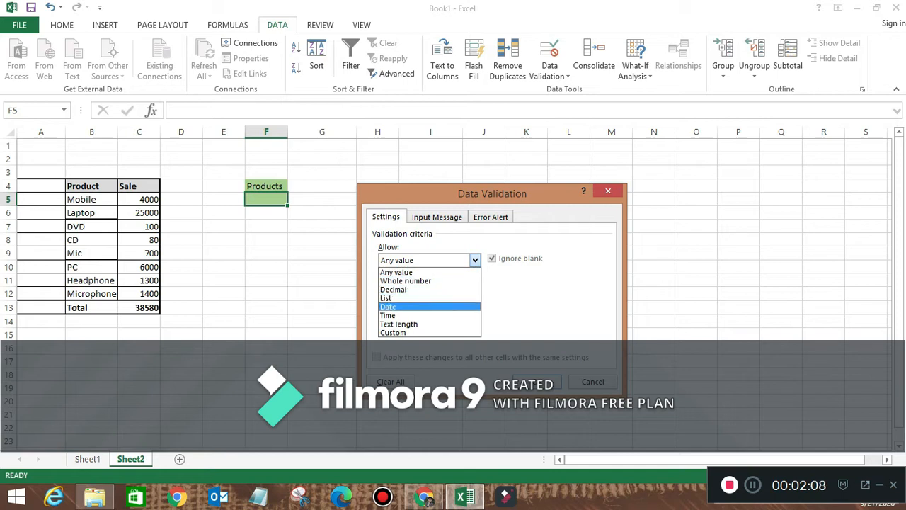
left_click(400, 298)
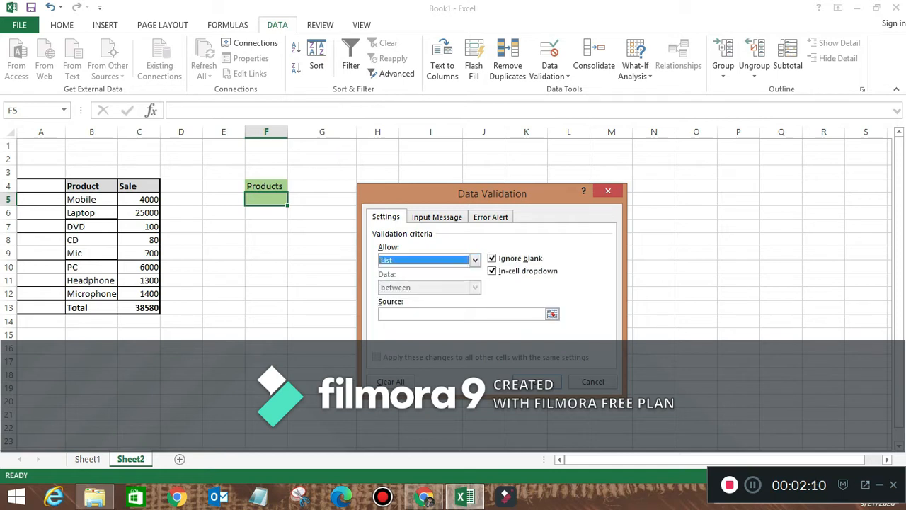
left_click(446, 314)
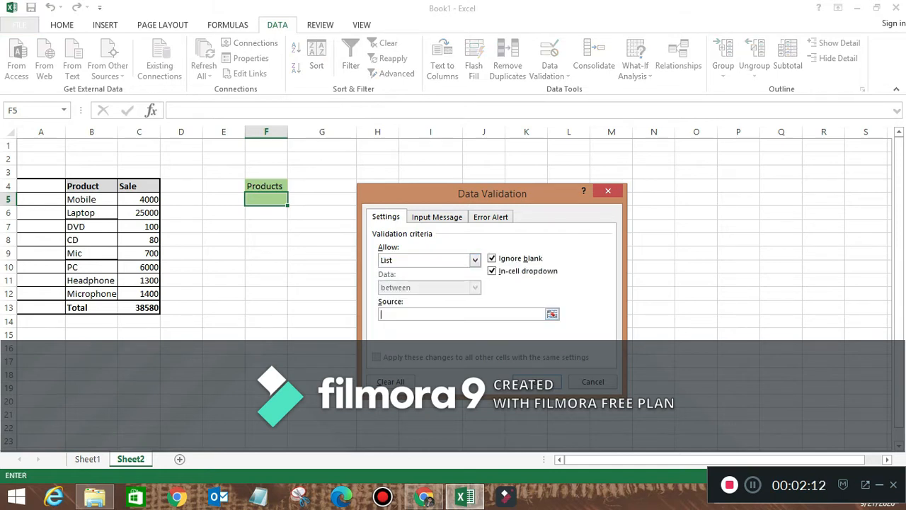
left_click_drag(91, 199, 91, 294)
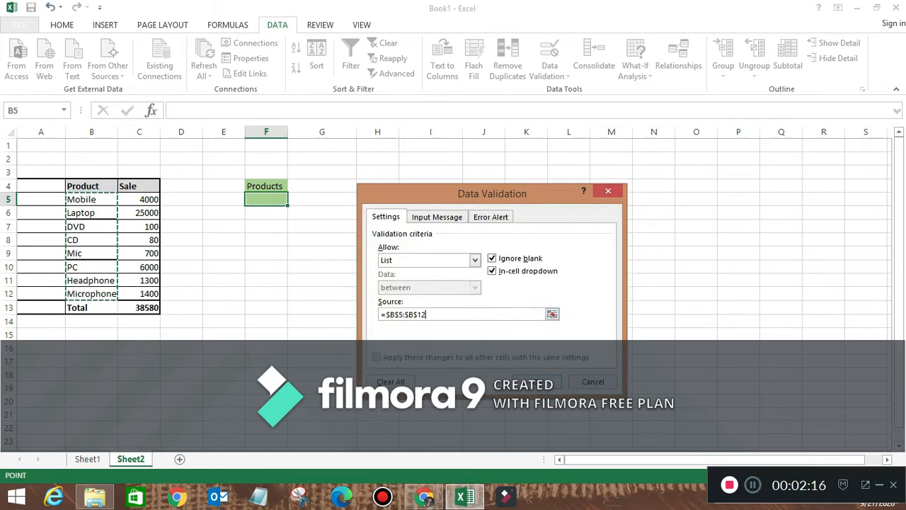
key("Return")
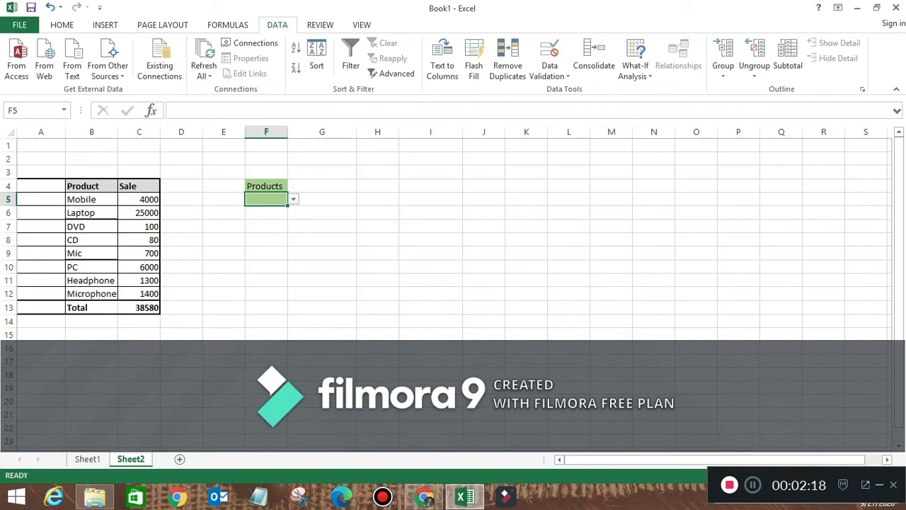
- Try Laptop in the F5 dropdown, then set it to Mic
left_click(293, 199)
left_click(272, 218)
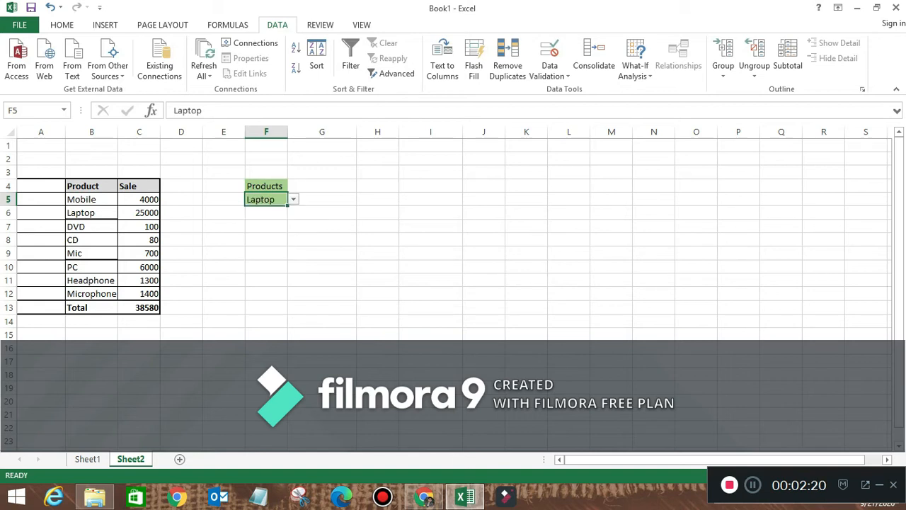
left_click(293, 199)
left_click(272, 245)
- Note the Sum If topic on Sheet1, then return to Sheet2 and select F6
left_click(87, 459)
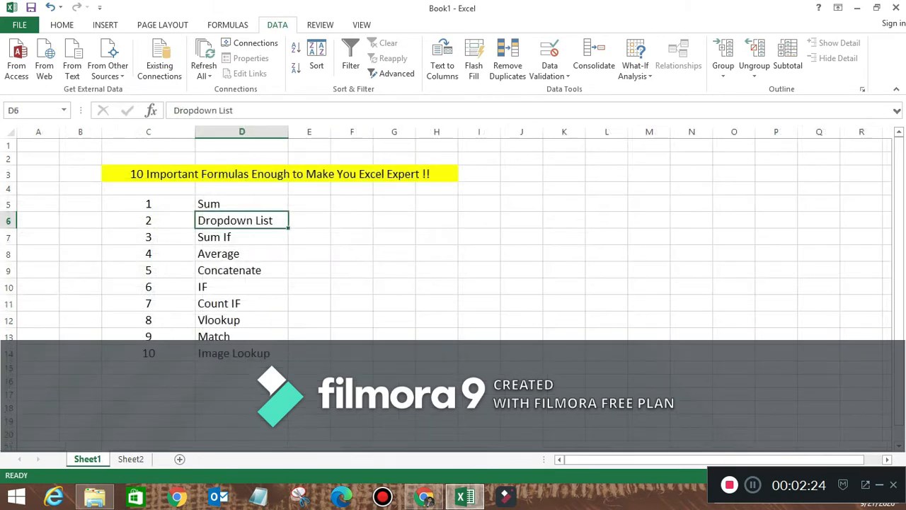
left_click(241, 237)
left_click(130, 459)
left_click(267, 213)
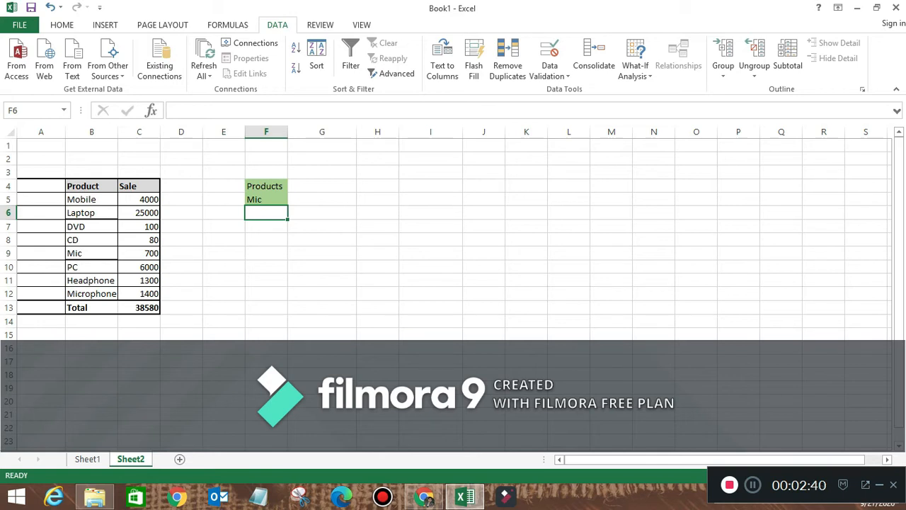
- Enter =SUMIF(B5:C12,F5,(C5:C12)) in F6
type("=sui")
key("BackSpace")
type("mif")
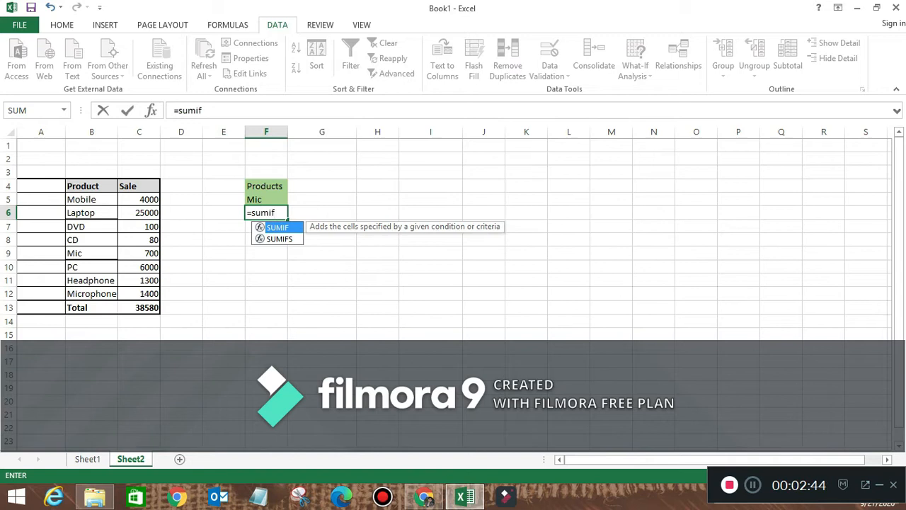
type("(")
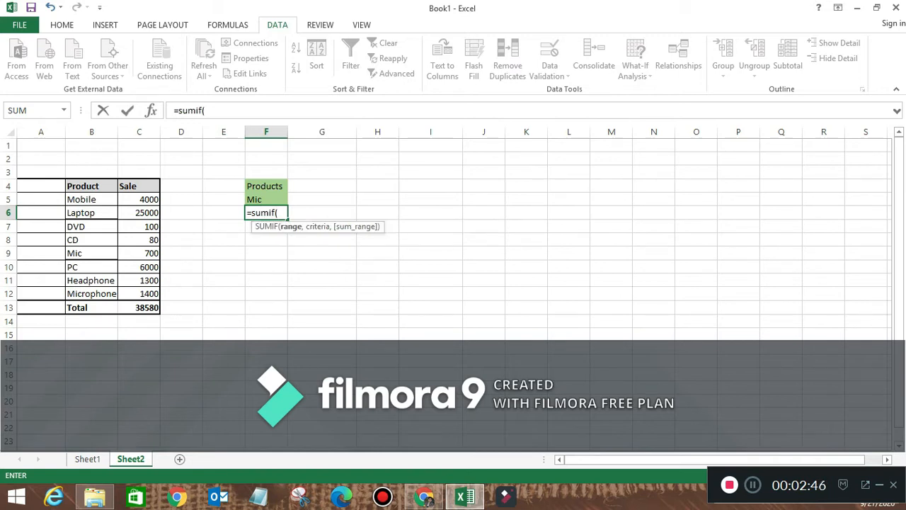
left_click_drag(79, 199, 149, 293)
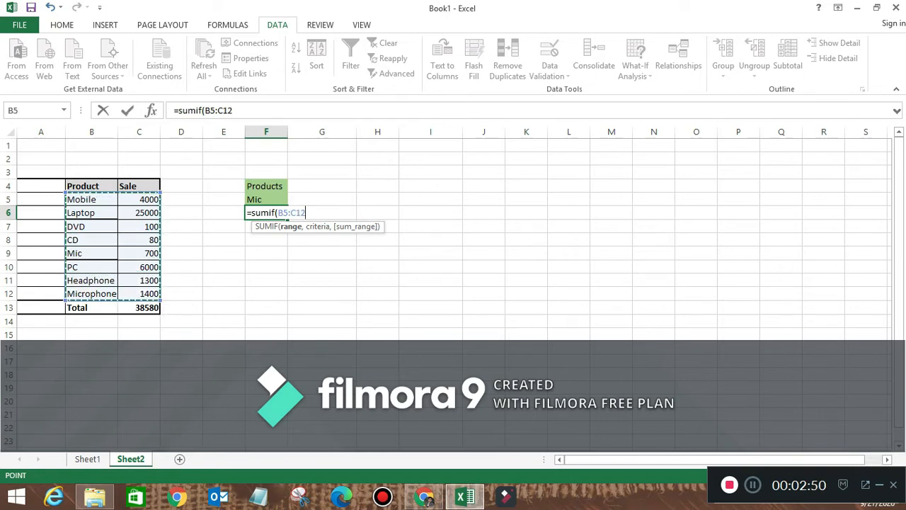
type(",")
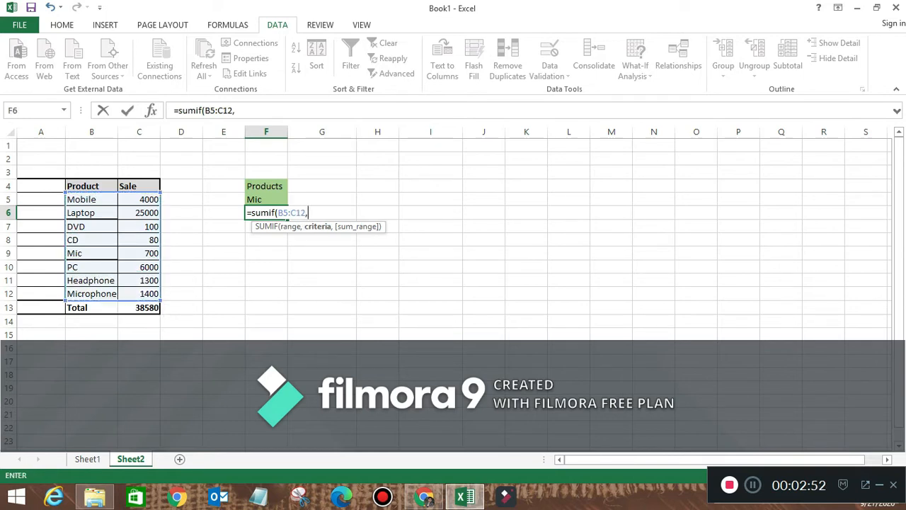
left_click(267, 200)
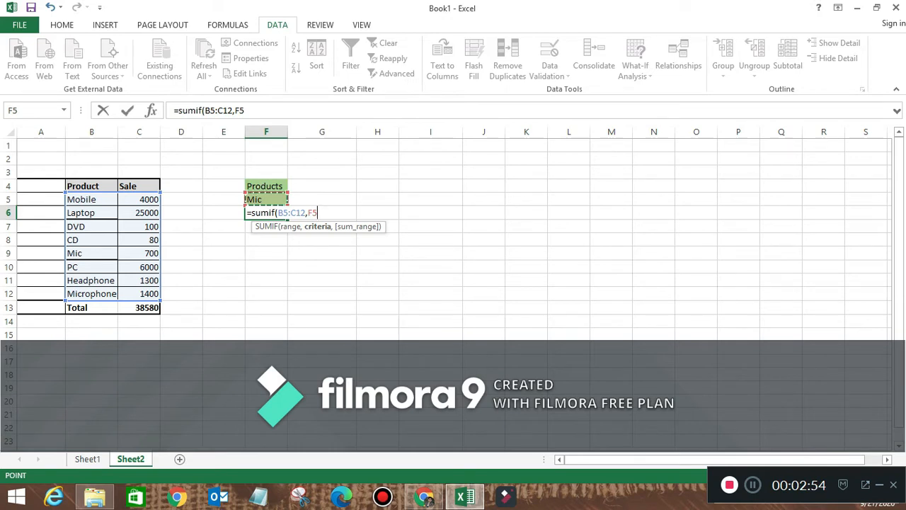
type(",")
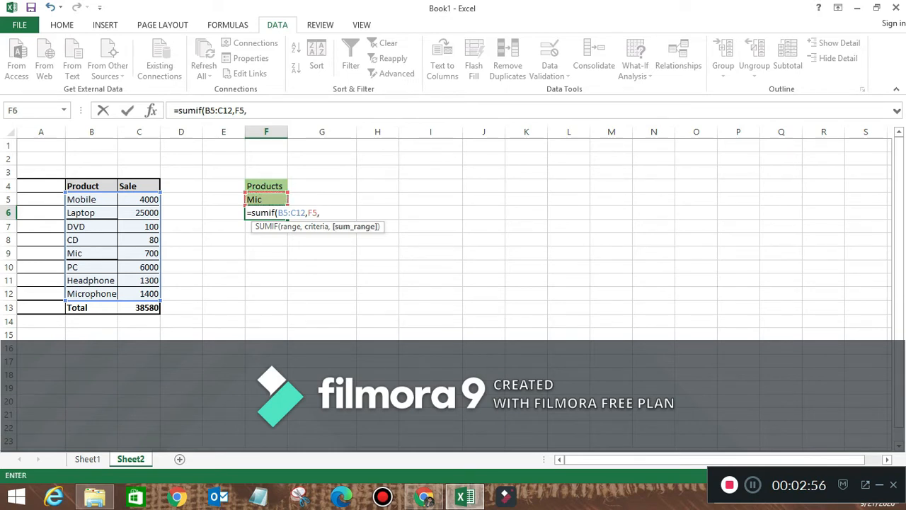
type("(")
left_click_drag(139, 199, 145, 293)
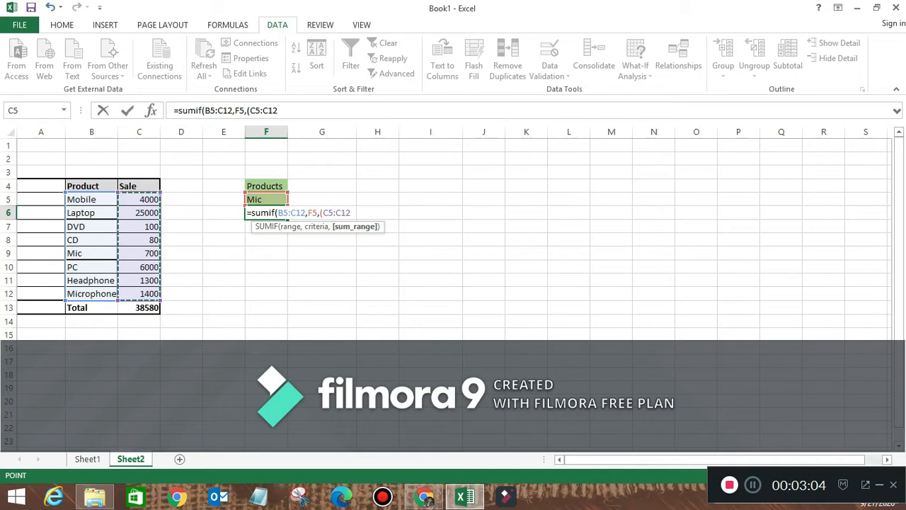
type(")")
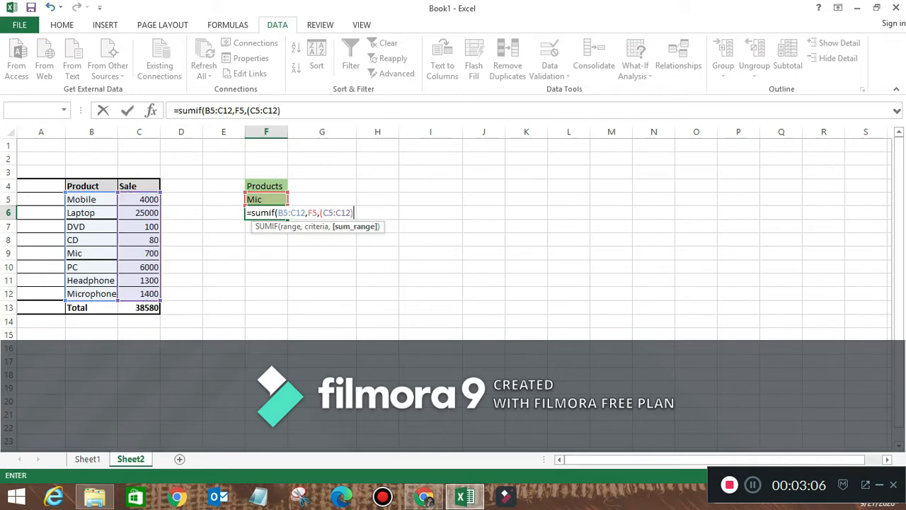
key("Return")
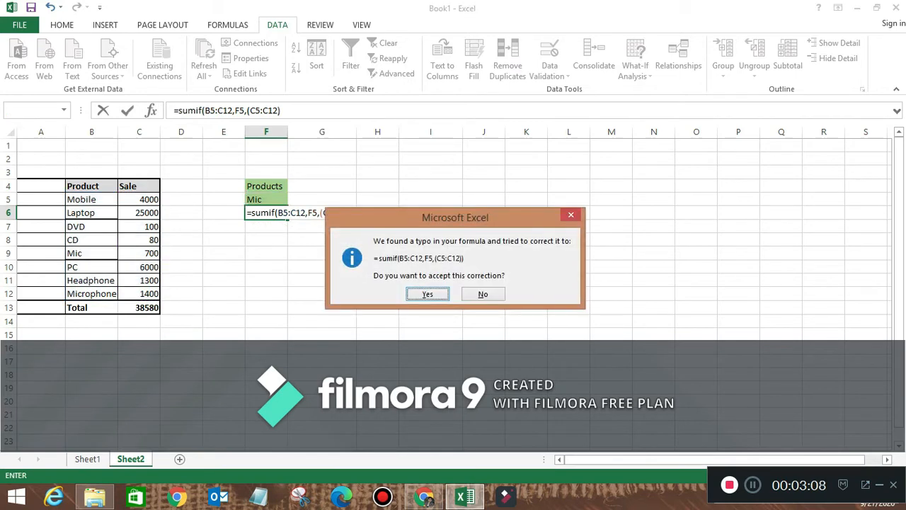
- Fix the missing-parenthesis error so the SUMIF formula commits, giving 700
key("n")
key("Return")
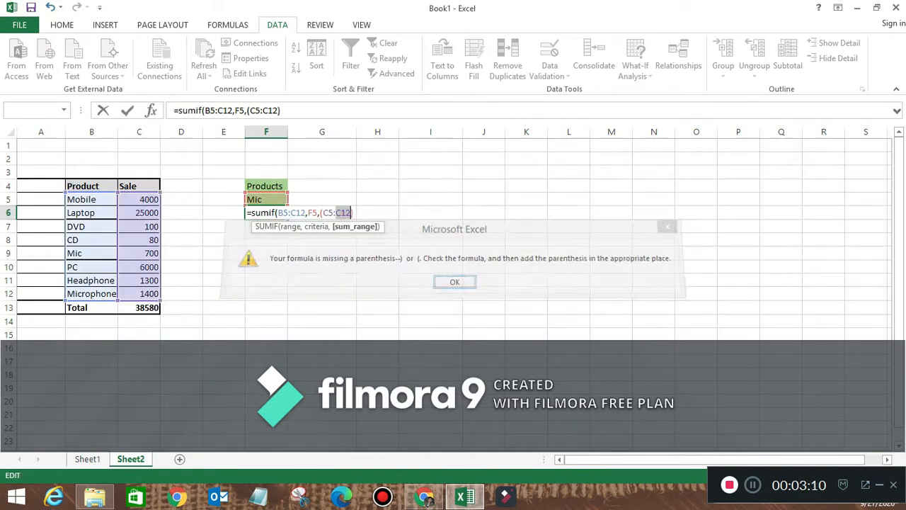
key("Right")
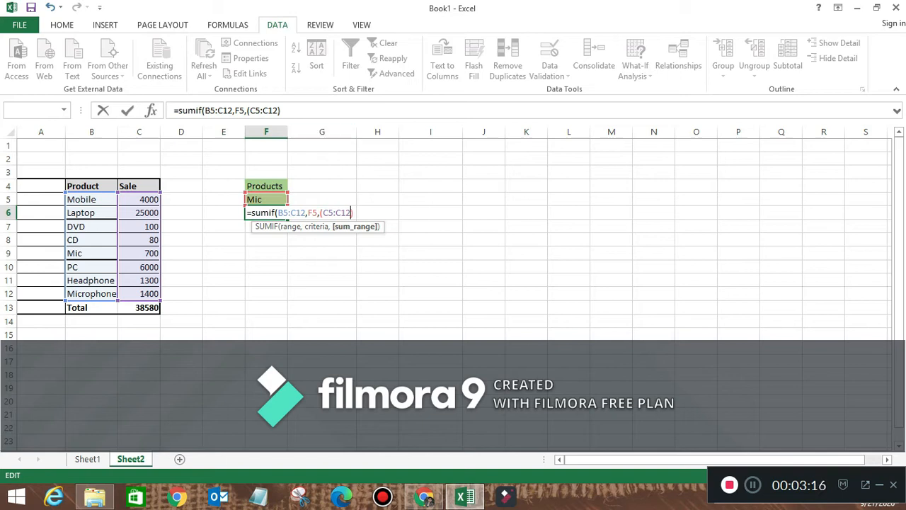
left_click(281, 111)
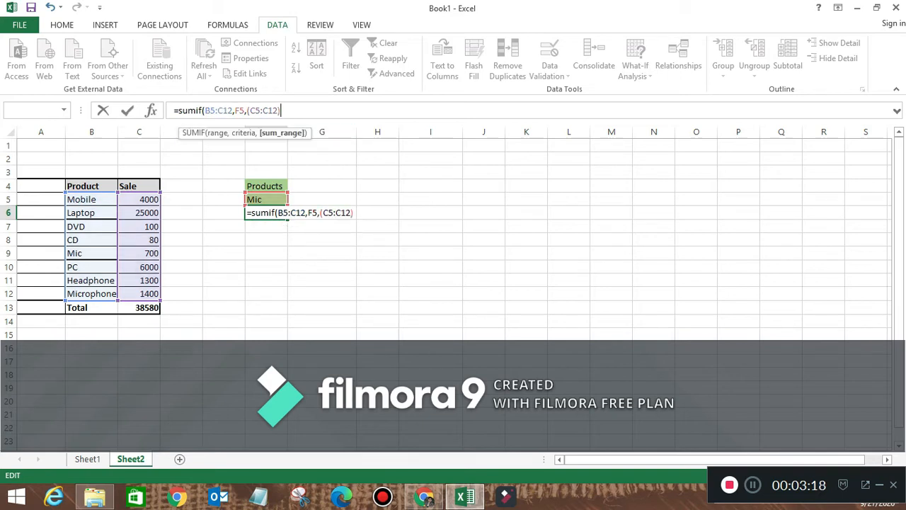
key("Return")
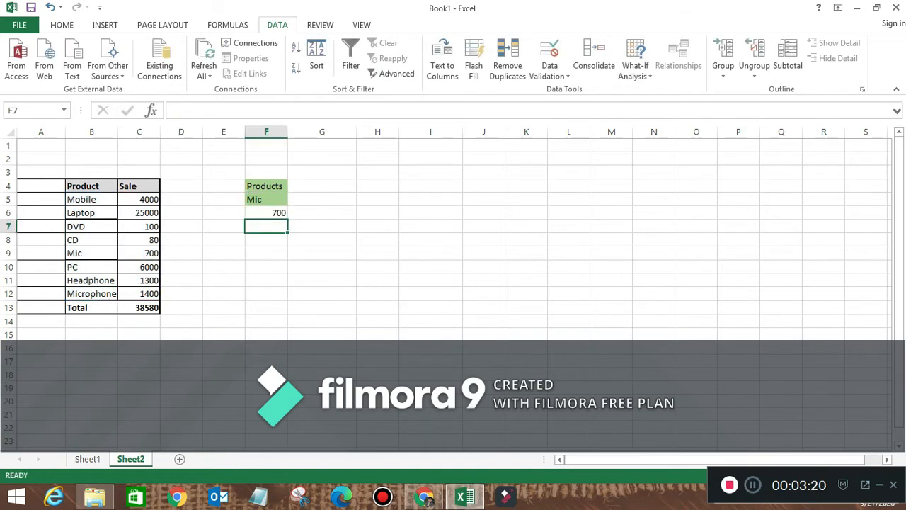
- Choose Laptop in F5 and confirm F6 matches its 25000 sale
key("Up")
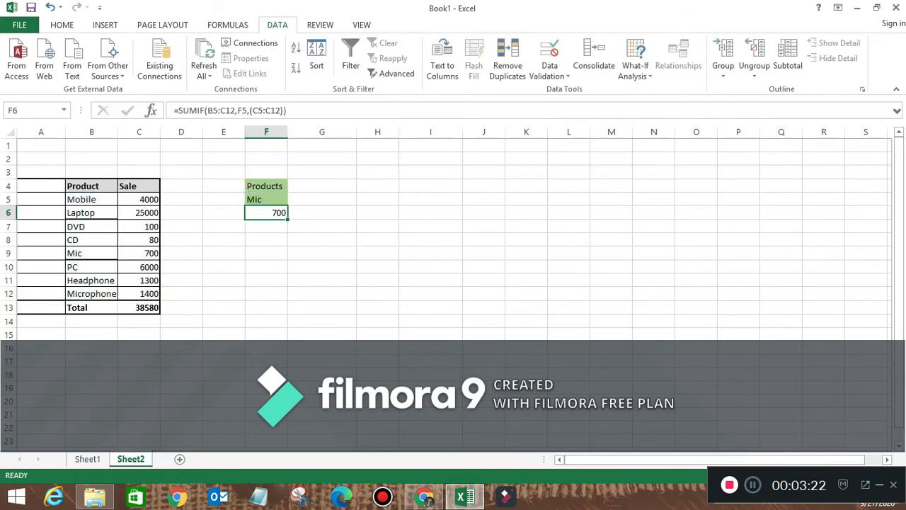
key("Up")
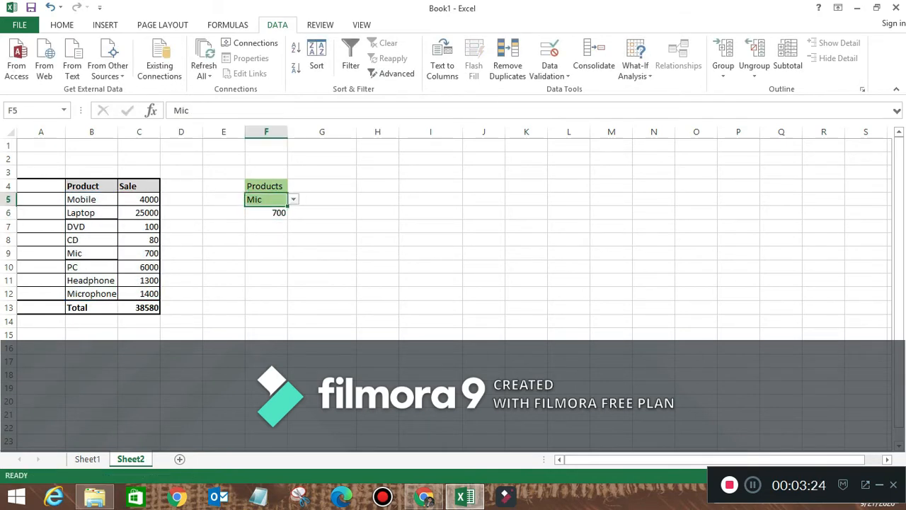
key("alt+Down")
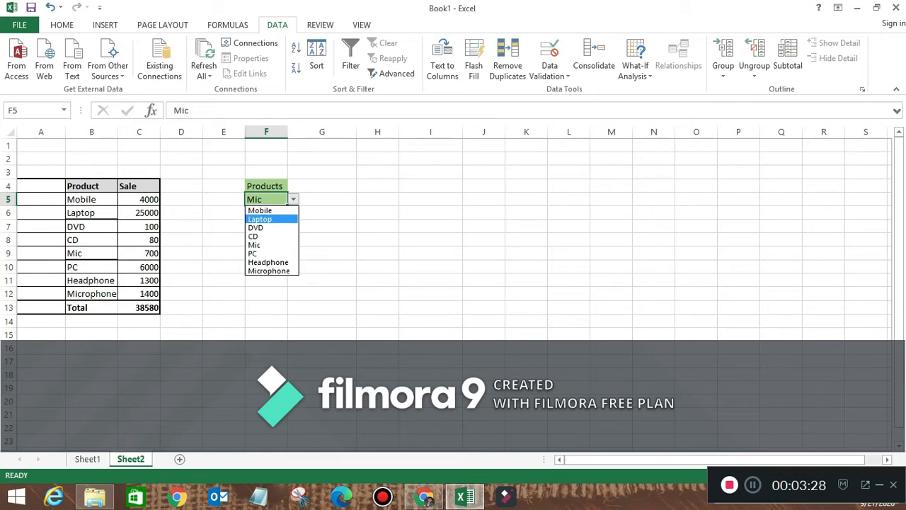
key("Return")
left_click(139, 213)
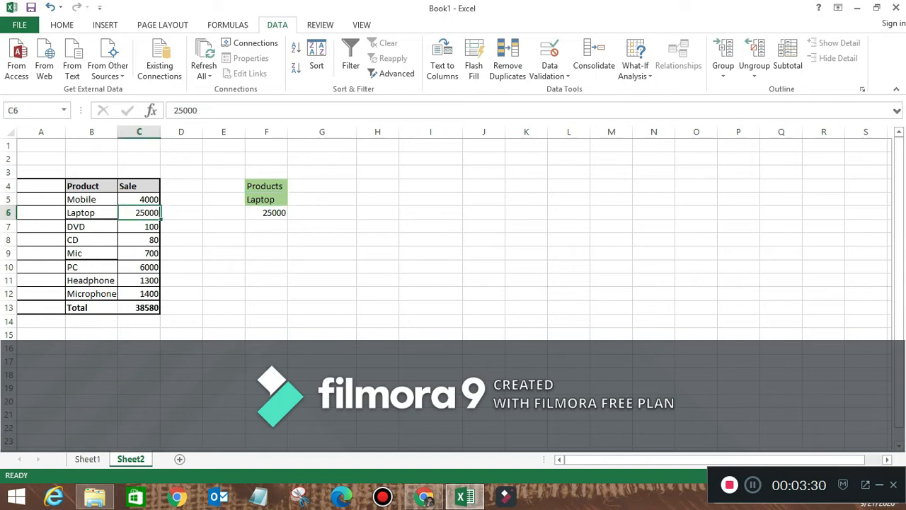
- Test F6 by choosing PC (6000) and then Microphone (1400) in F5
left_click(266, 199)
key("alt+Down")
key("Down")
key("Down")
key("Down")
key("Down")
key("Return")
key("Down")
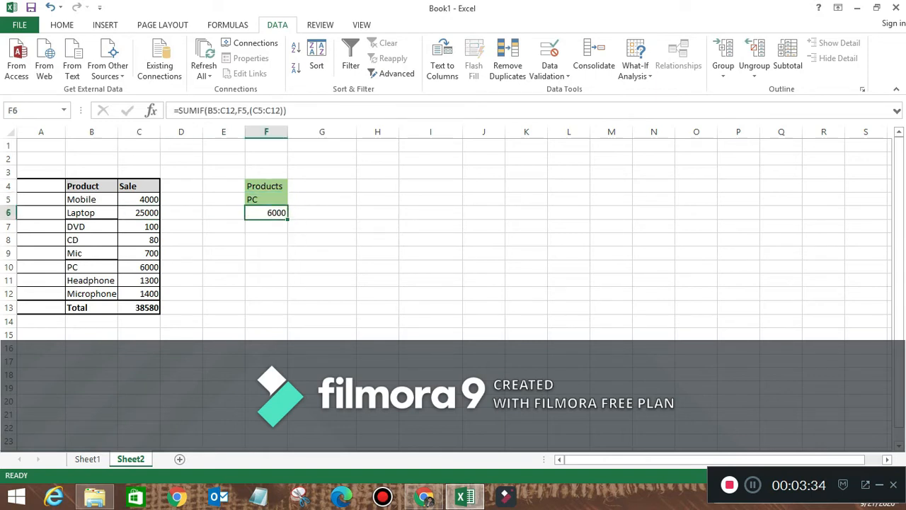
left_click(139, 267)
left_click(266, 199)
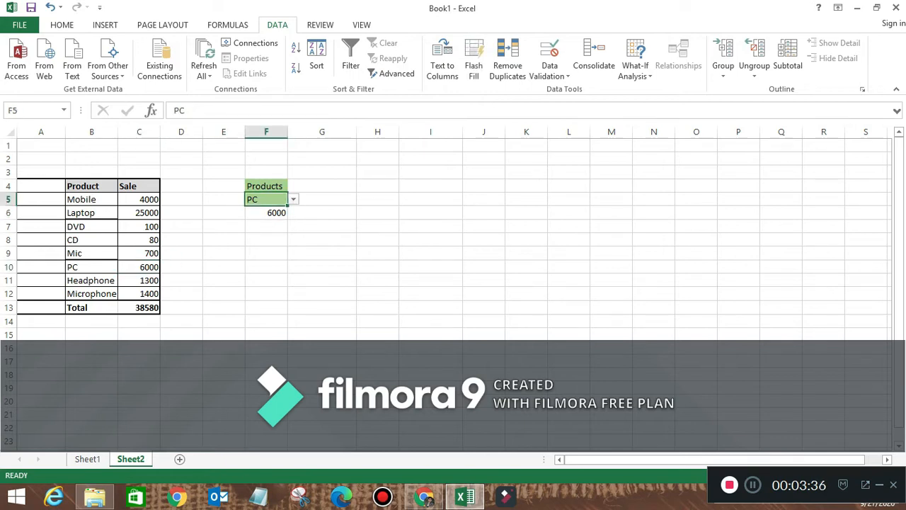
key("alt+Down")
key("Down")
key("Down")
key("Down")
key("Down")
key("Return")
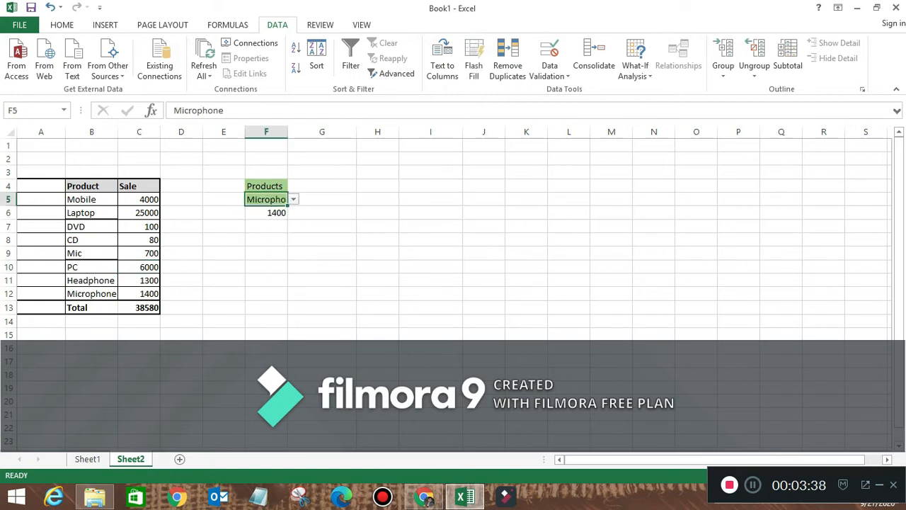
left_click(266, 212)
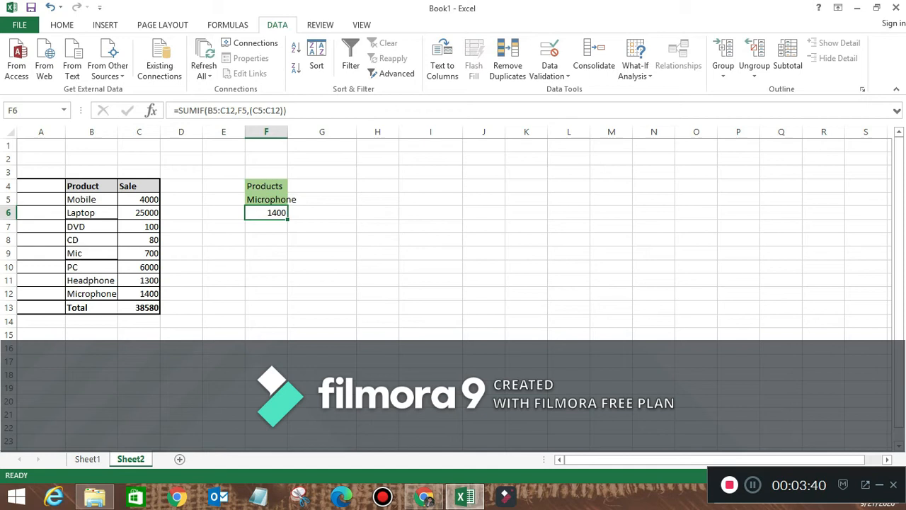
- Note the Average topic on Sheet1, then label B14 'Average' on Sheet2
key("ctrl+Page_Up")
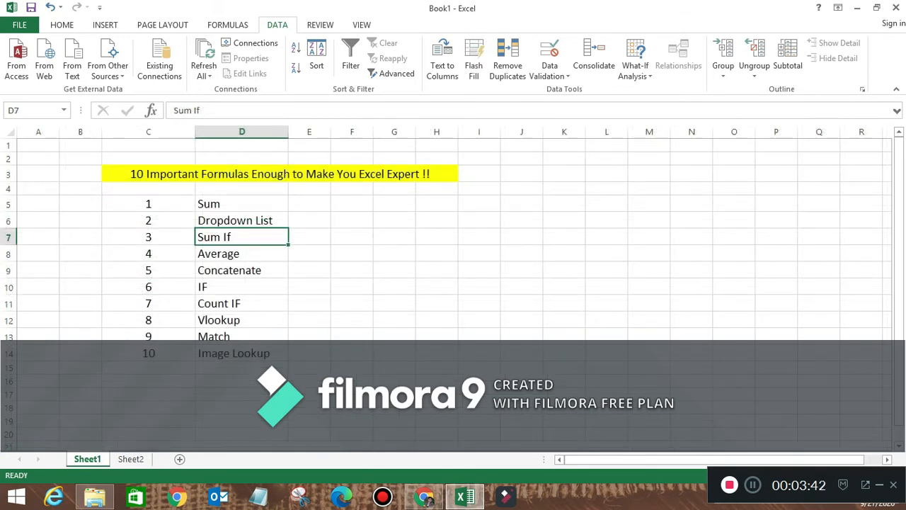
left_click(242, 253)
key("ctrl+Page_Down")
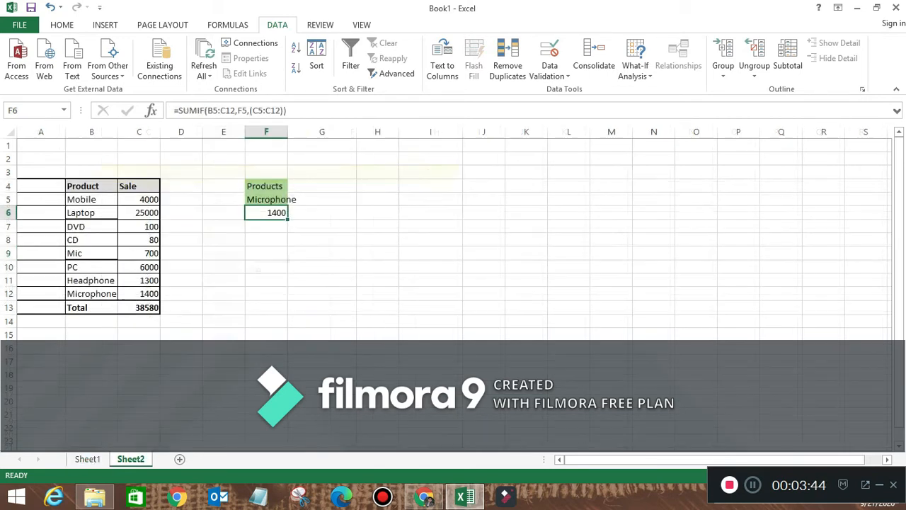
left_click(91, 321)
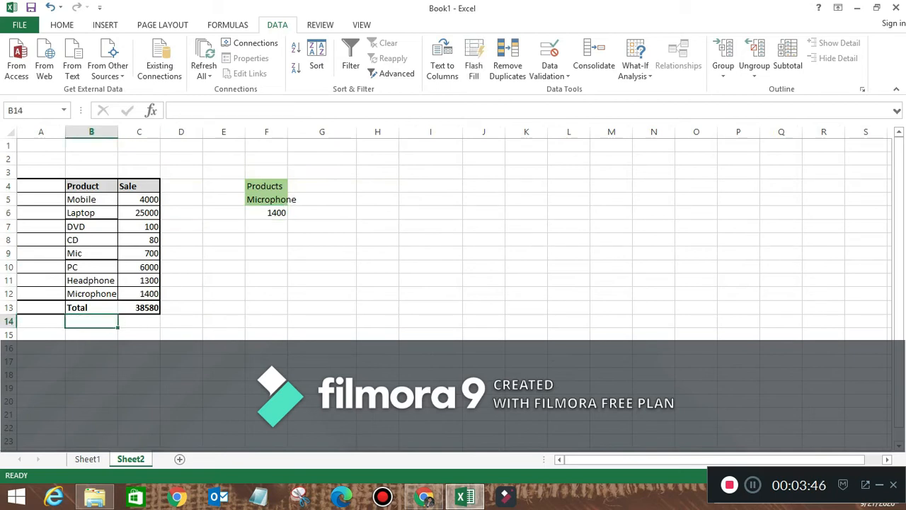
type("A")
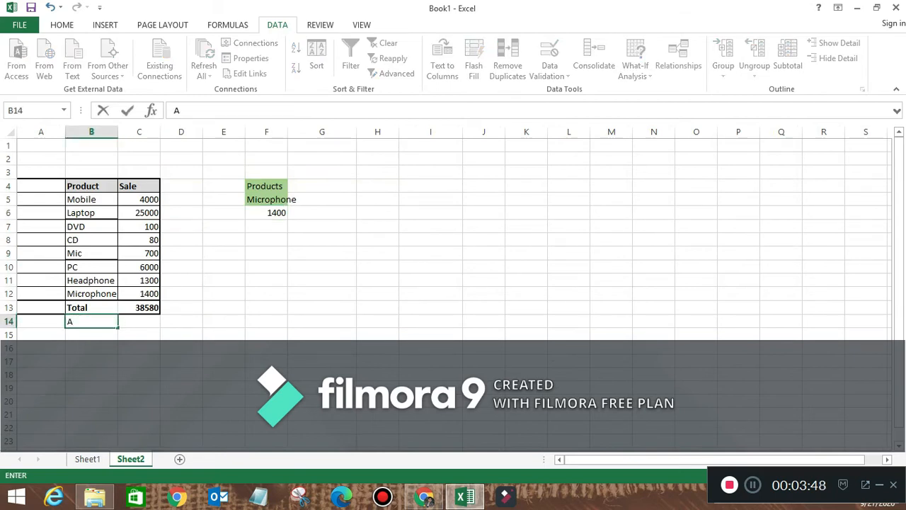
type("verage")
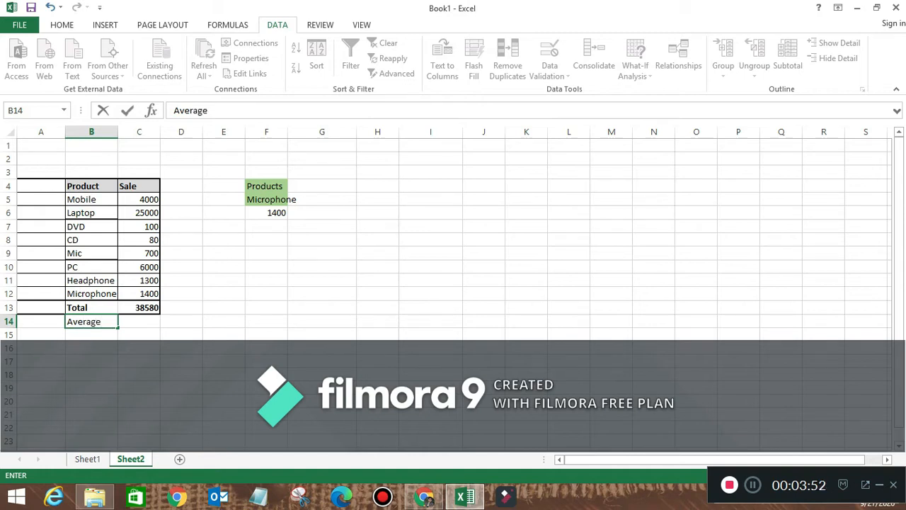
key("Tab")
- Enter =AVERAGE(C5:C12) in C14, returning 4822.5
type("=")
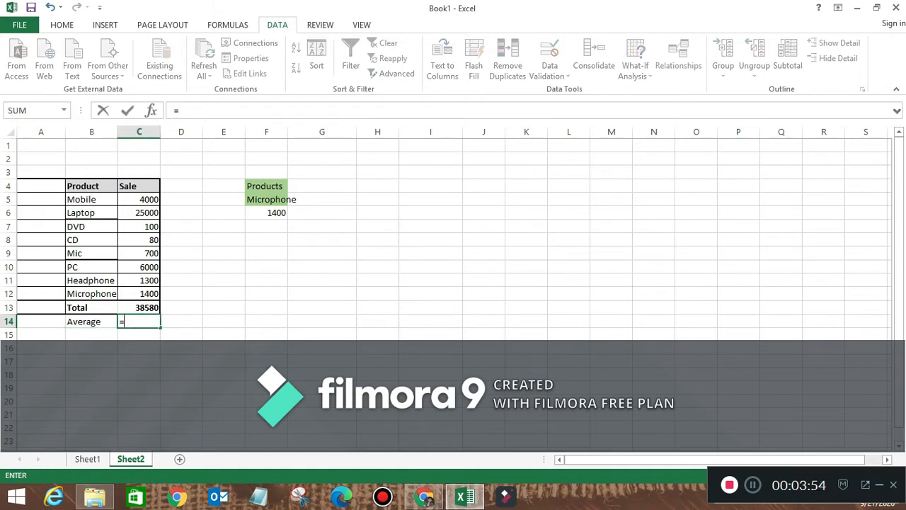
type("averag")
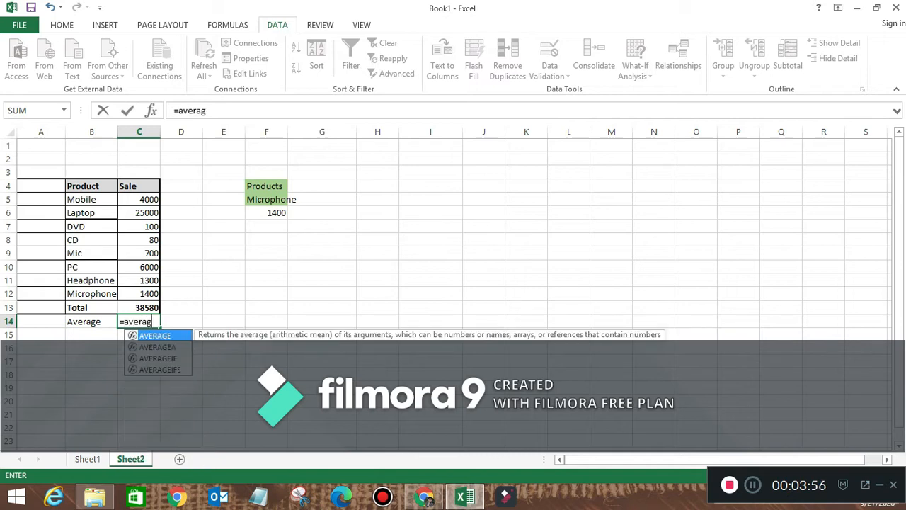
type("e(")
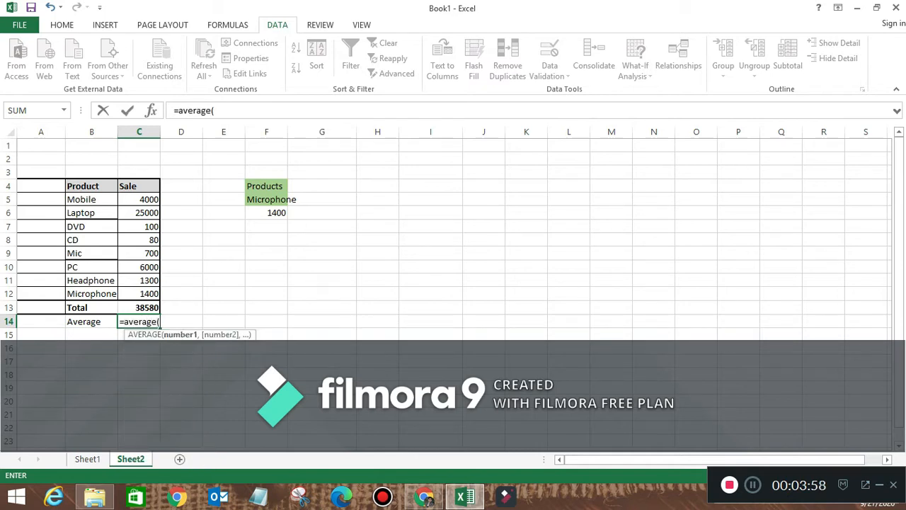
left_click_drag(139, 199, 140, 296)
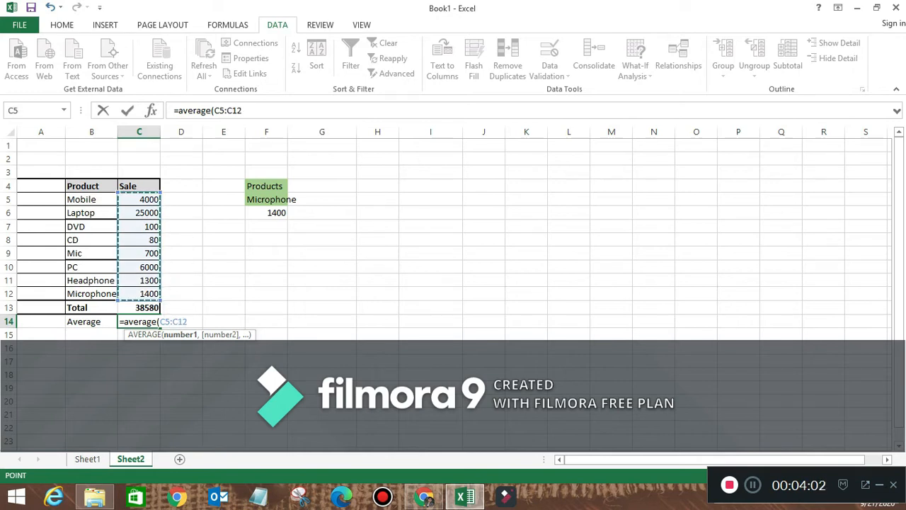
type(")")
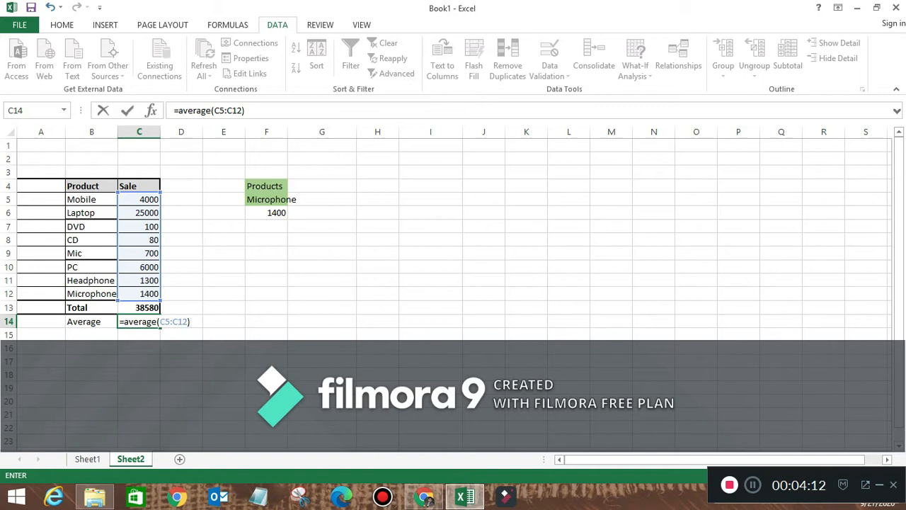
key("Return")
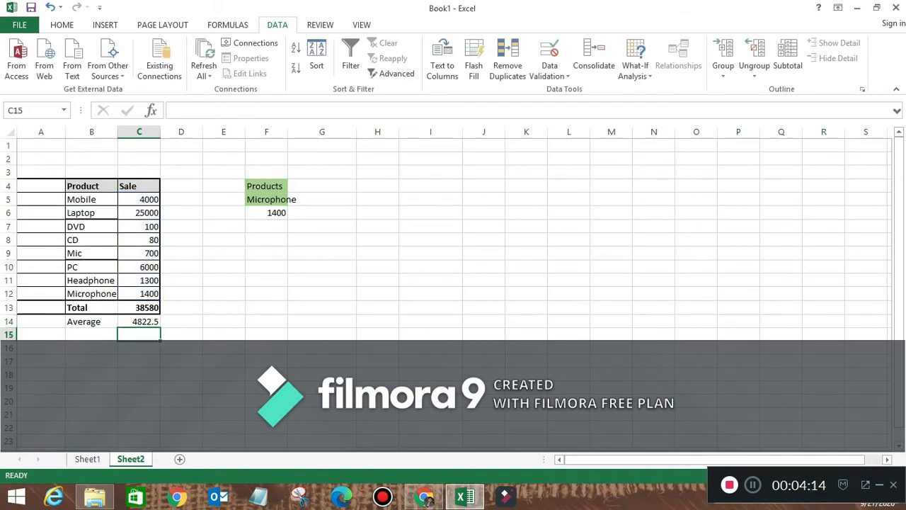
left_click(139, 321)
left_click(182, 322)
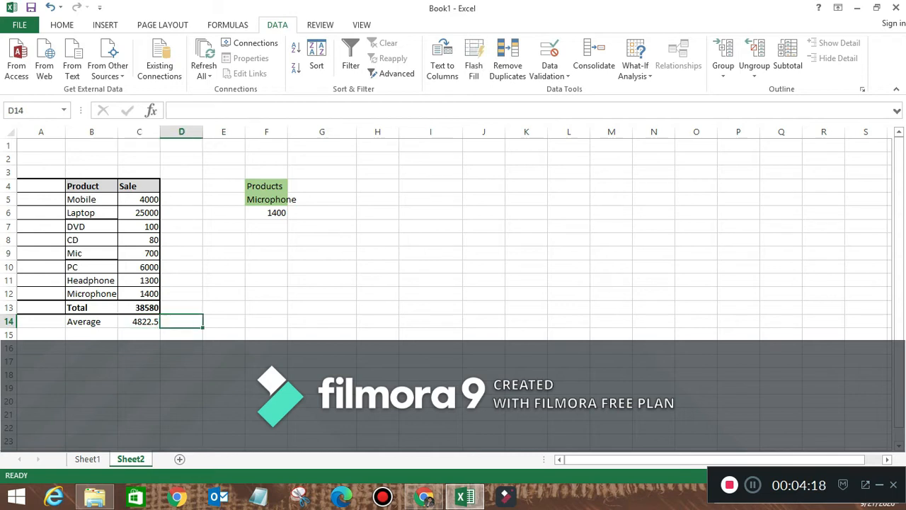
- Check the Concatenate topic on Sheet1, then add headers First Name, Last name, Full Name in H4:J4
left_click(87, 459)
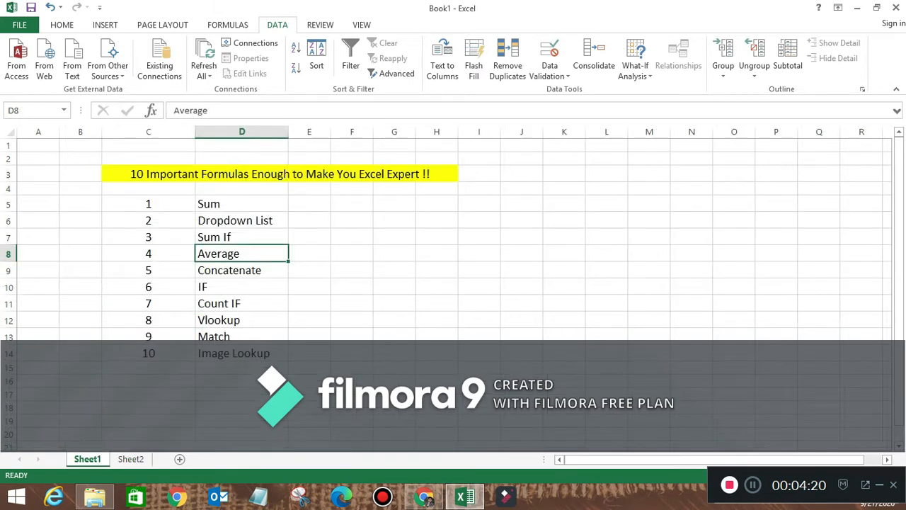
left_click(242, 269)
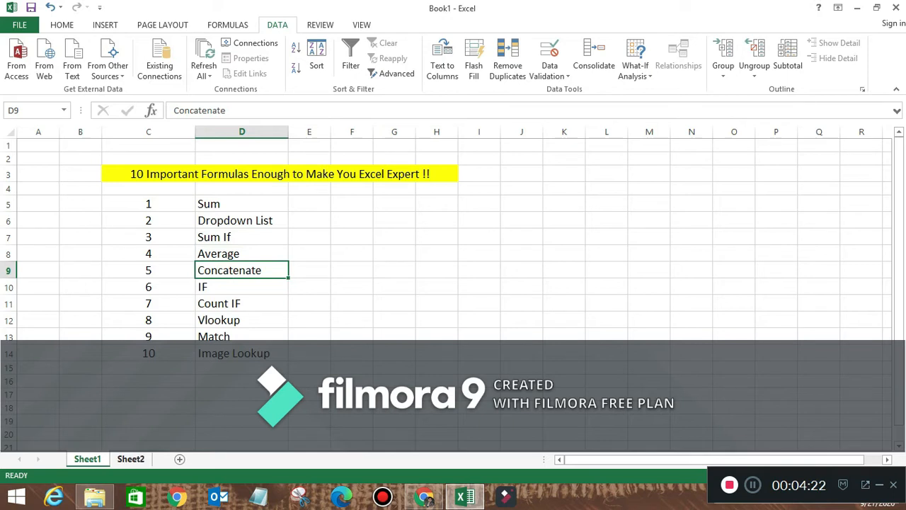
left_click(130, 459)
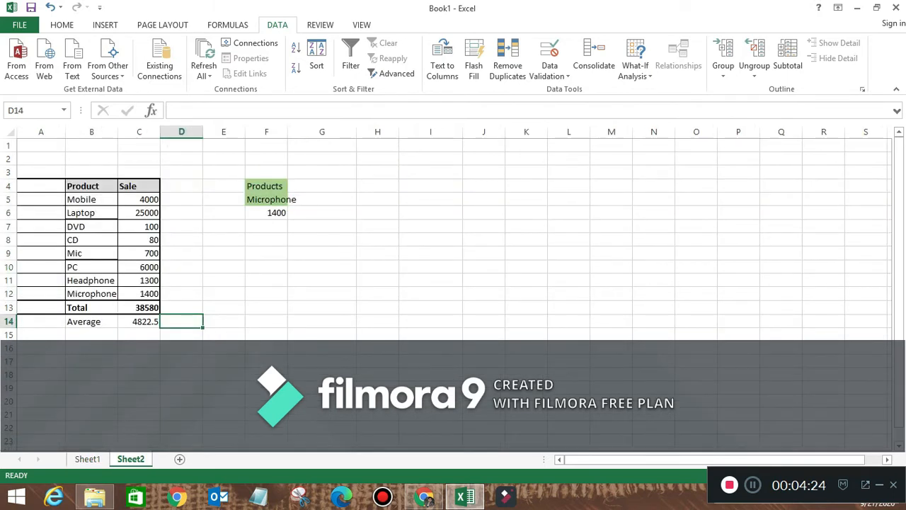
left_click(378, 185)
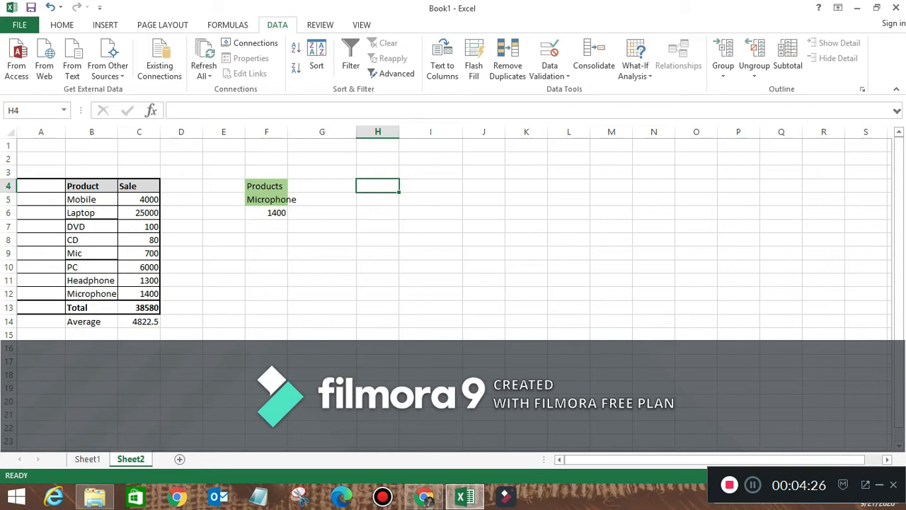
type("Fa")
key("BackSpace")
type("irst Name")
key("Tab")
type("Last name")
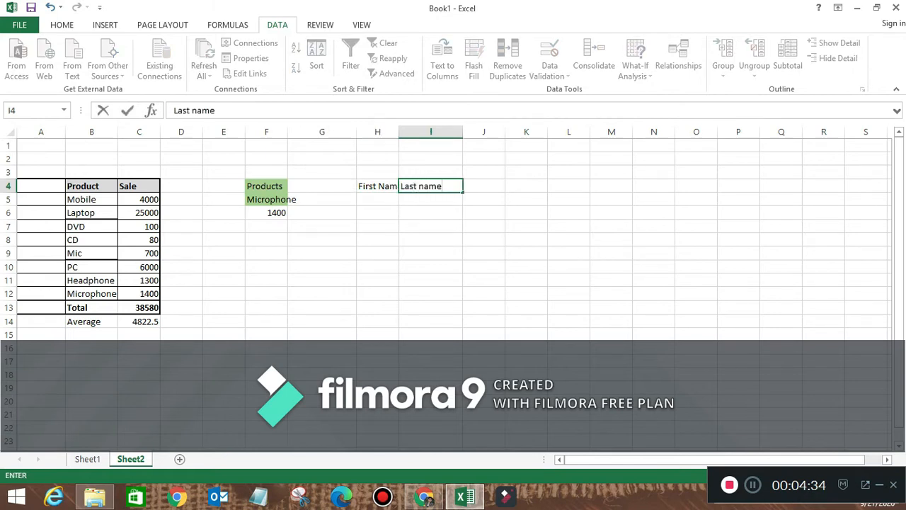
key("Tab")
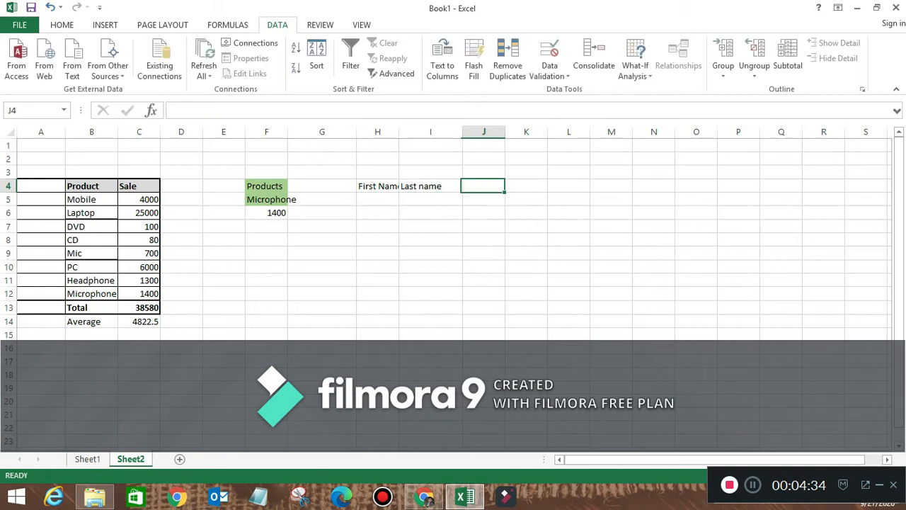
type("Full Name")
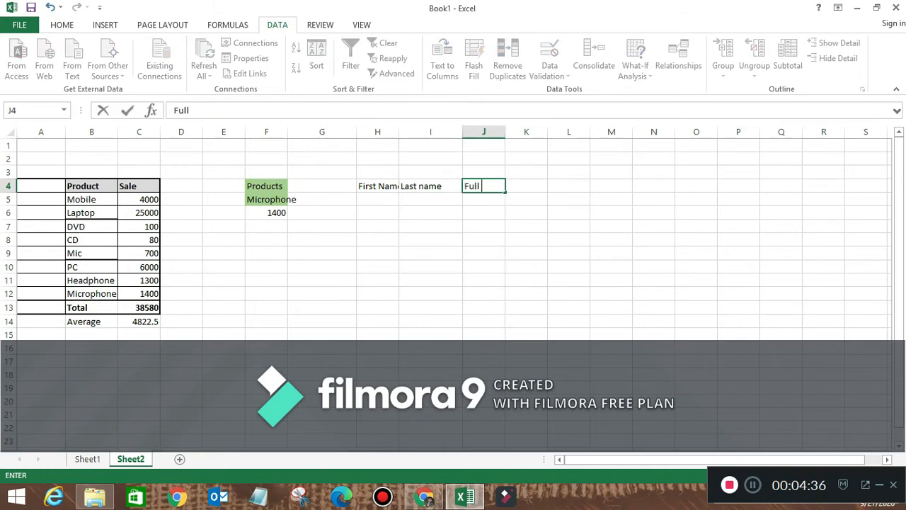
key("Return")
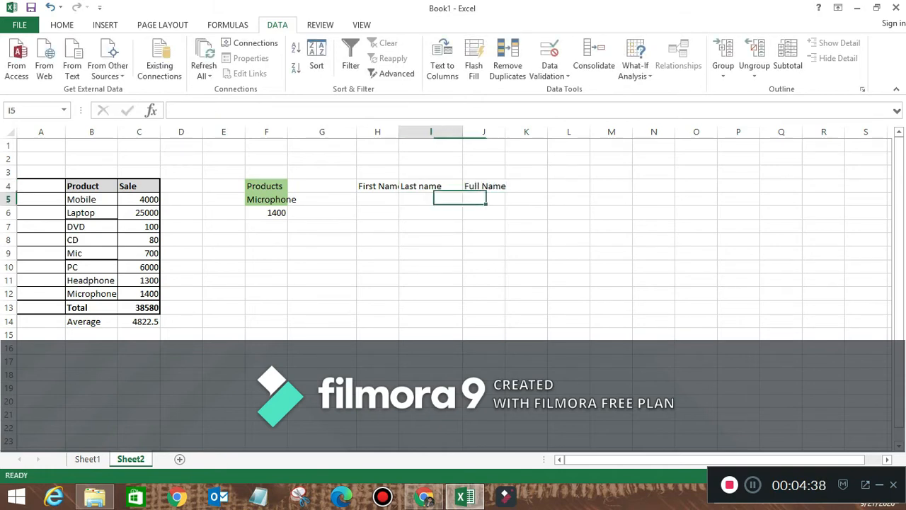
- Enter a sample first name in H5 and last name in I5
key("Left")
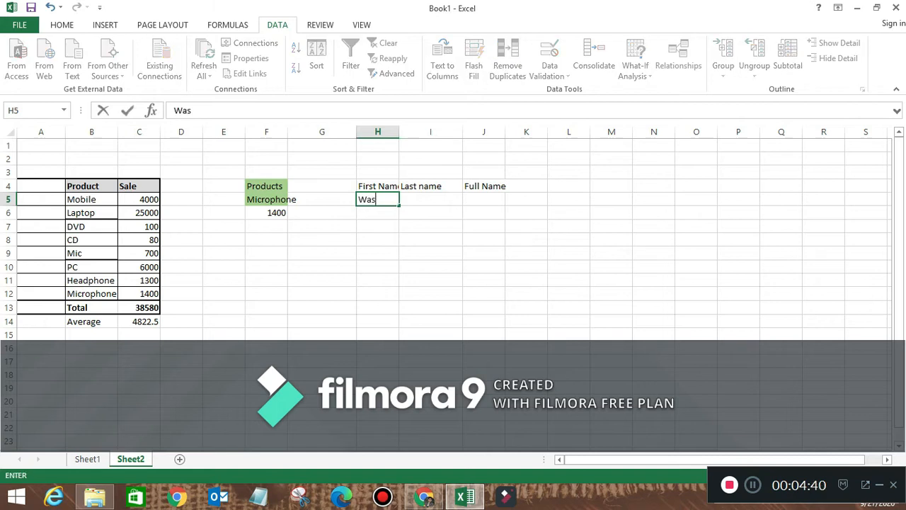
scroll(446, 233, "down", 7)
left_click(430, 225)
scroll(446, 233, "down", 1)
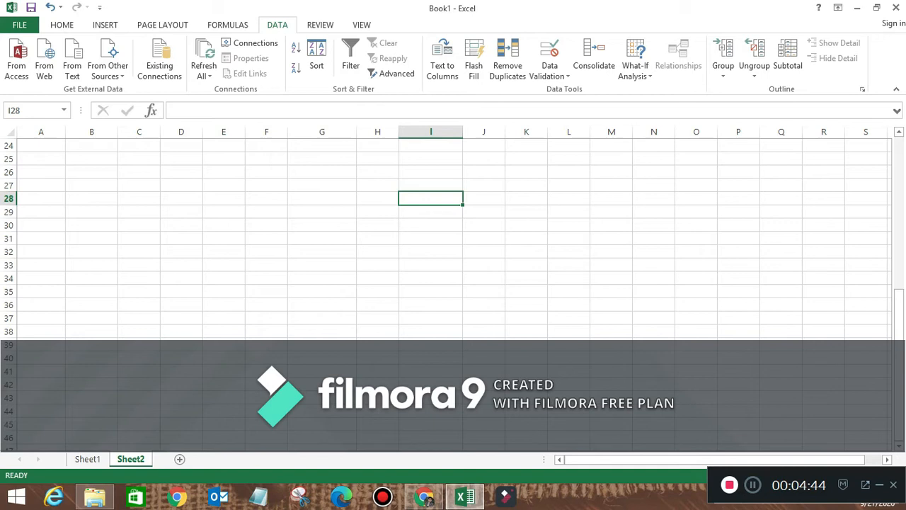
key("ctrl+Up")
key("Down")
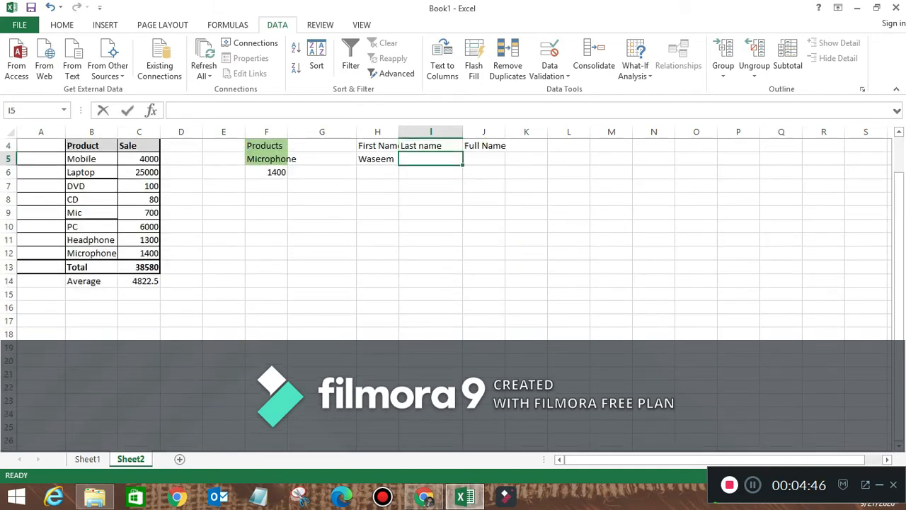
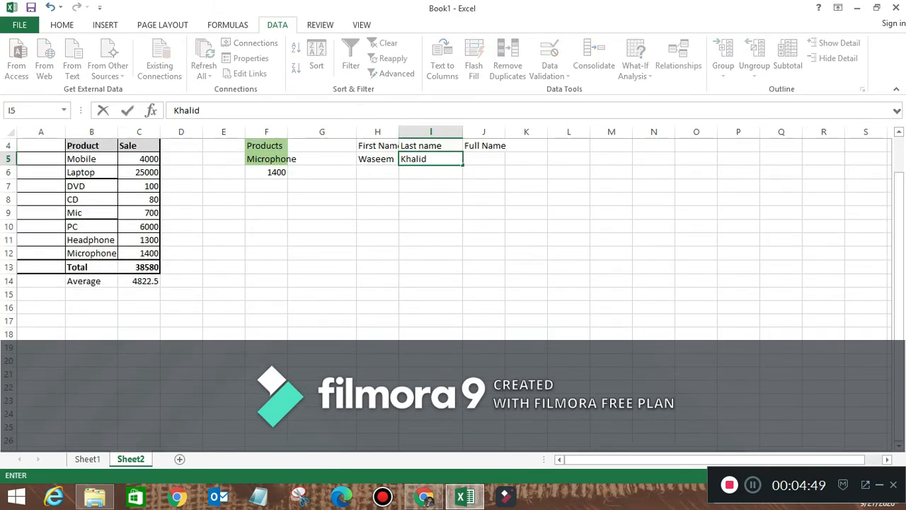
key("Tab")
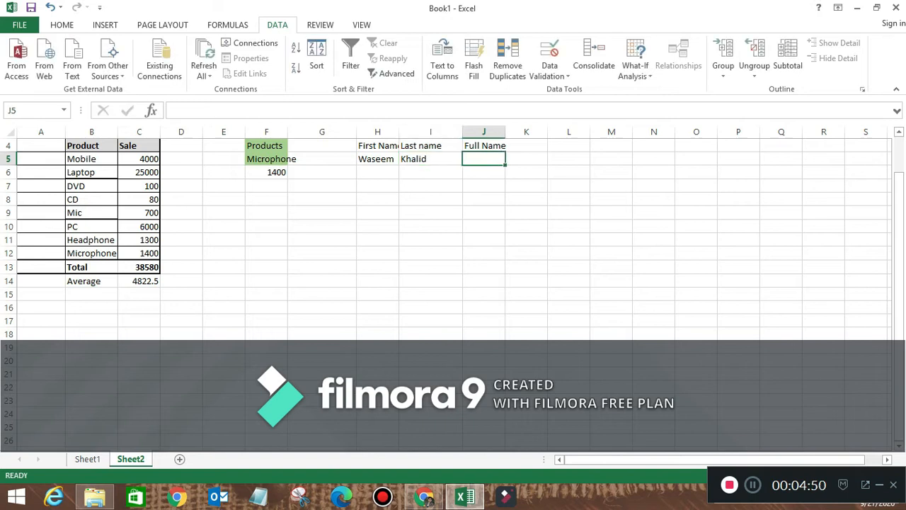
- Enter =CONCATENATE(I5,H5) in J5 to join the last and first names
type("=")
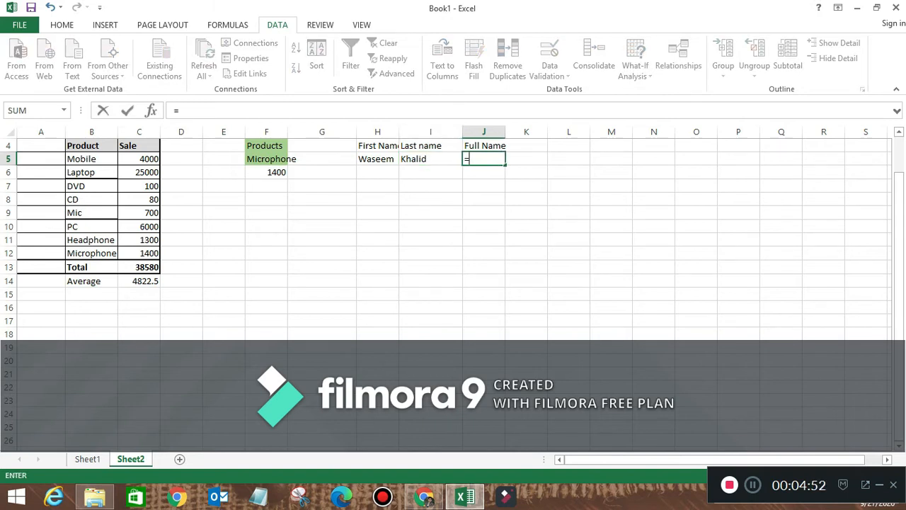
type("co")
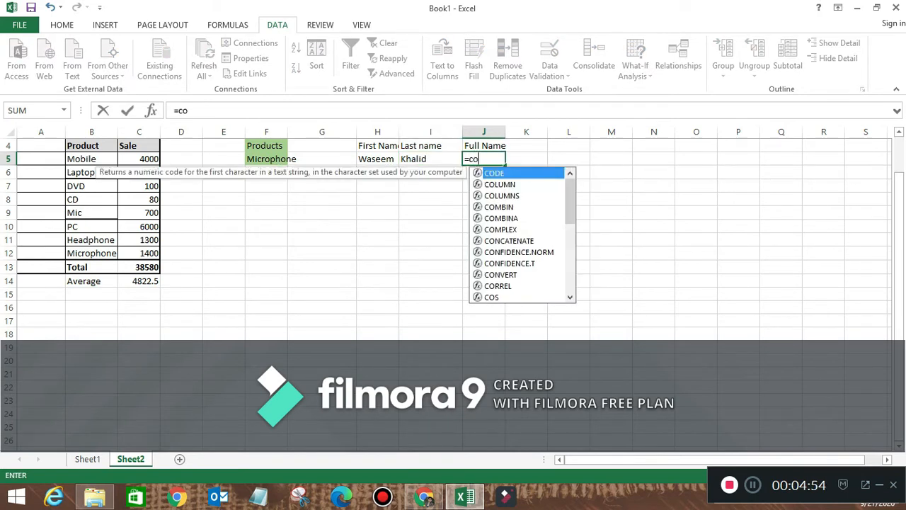
type("nca")
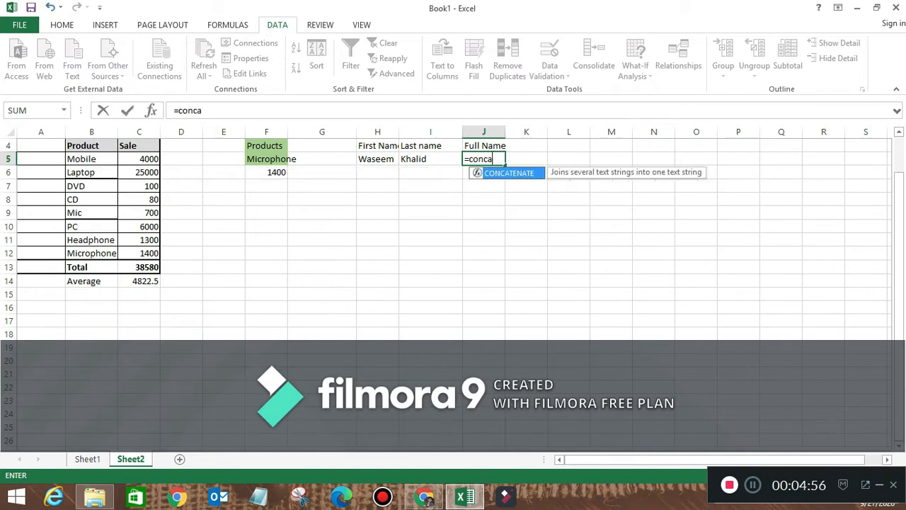
type("tenate(")
left_click(431, 158)
type(",")
left_click(378, 159)
type(")")
key("Return")
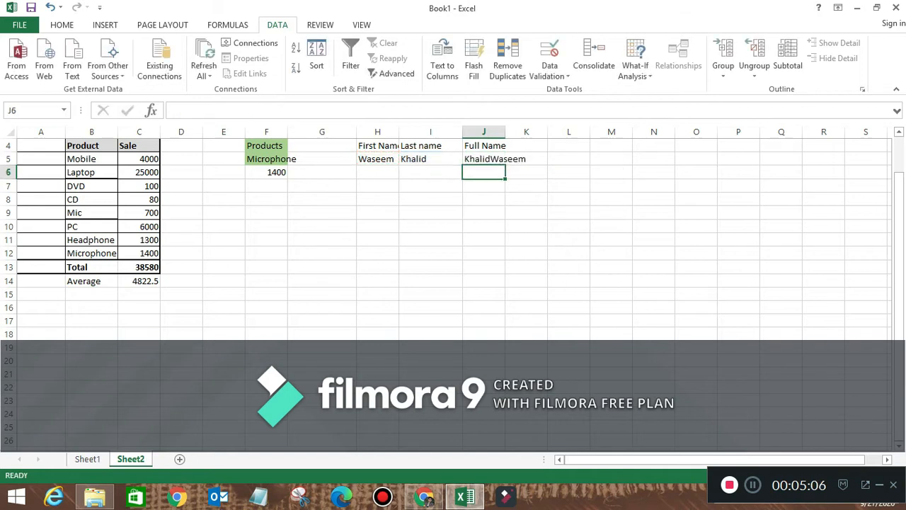
- Widen column J and add a space separator, making =CONCATENATE(I5," ",H5)
left_click(496, 158)
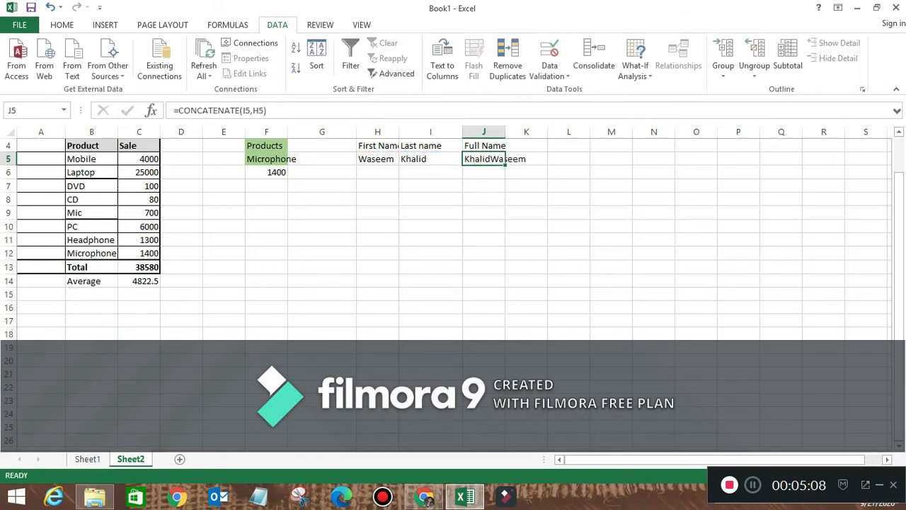
left_click_drag(505, 132, 532, 132)
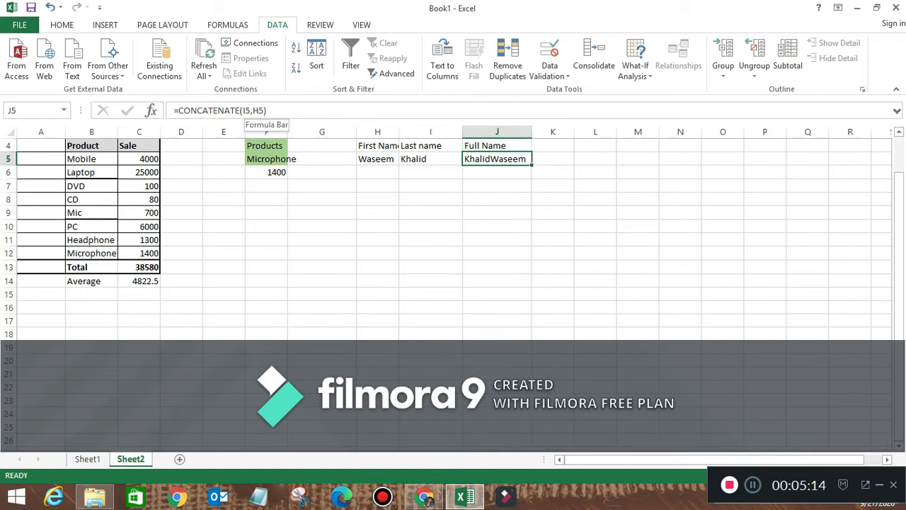
left_click(251, 110)
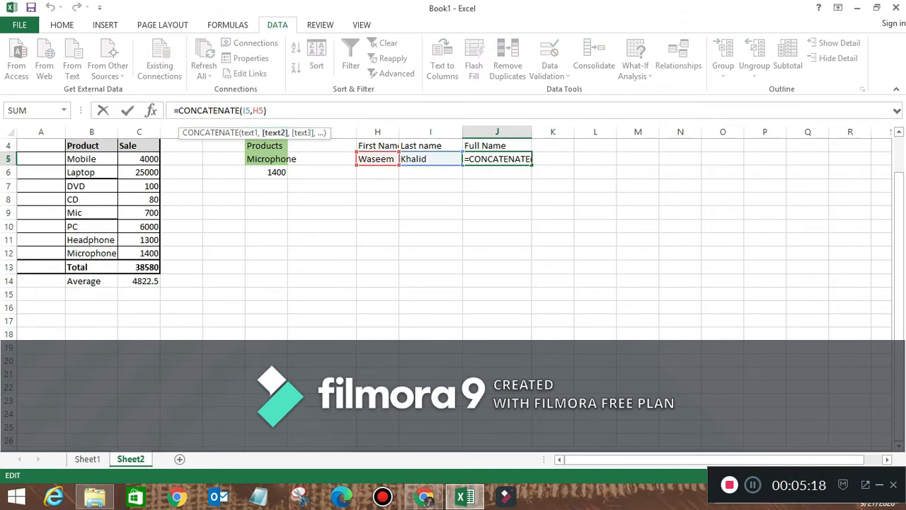
type("\"")
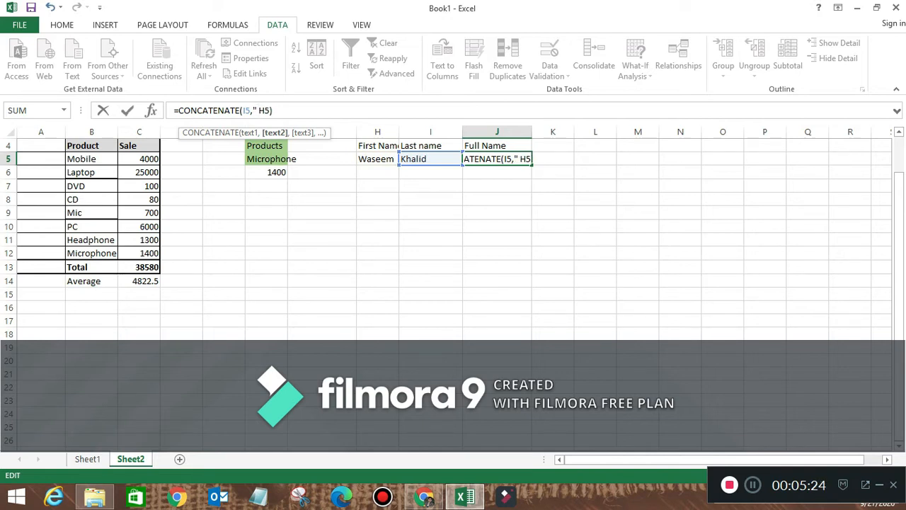
type(" \",")
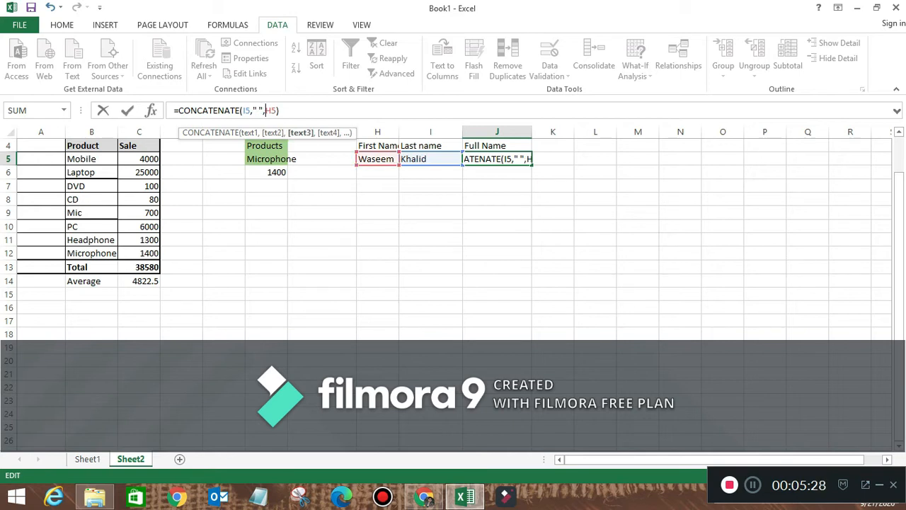
key("Return")
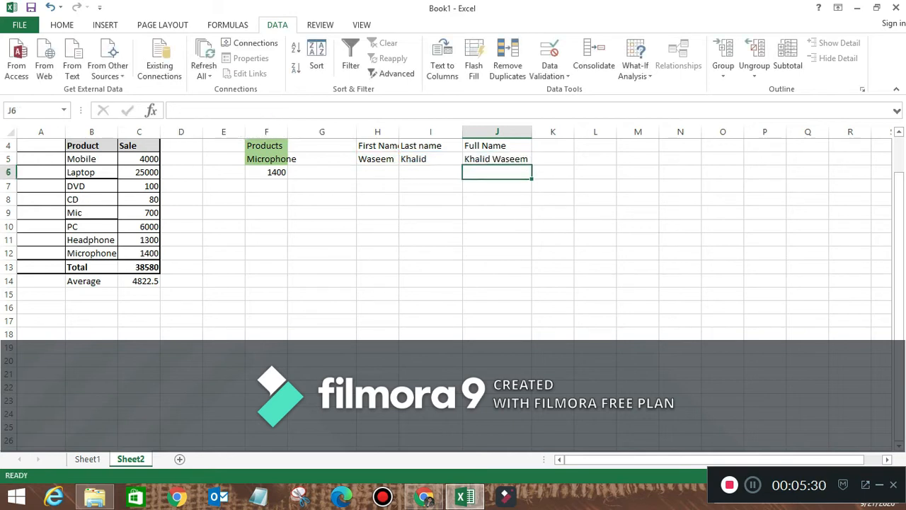
- Return to Sheet1's formula list and select IF in D10 as the next topic
left_click(498, 159)
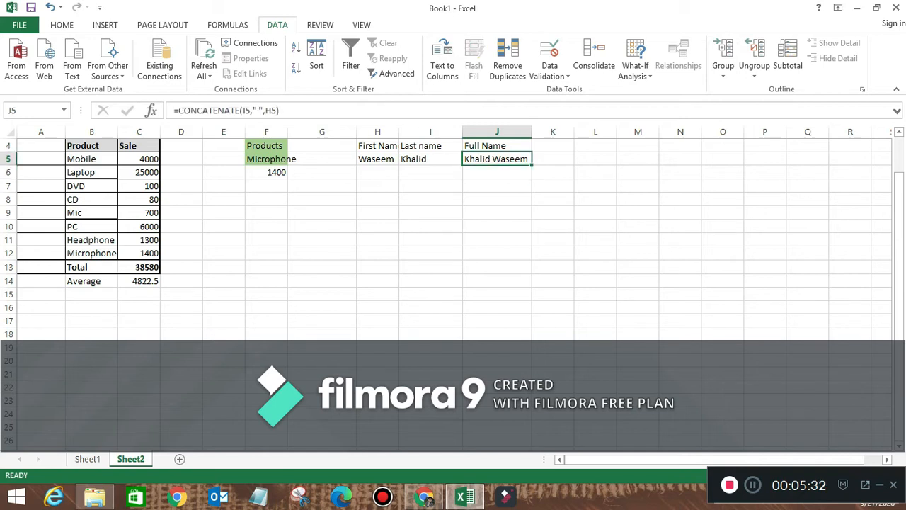
left_click(497, 172)
left_click(430, 172)
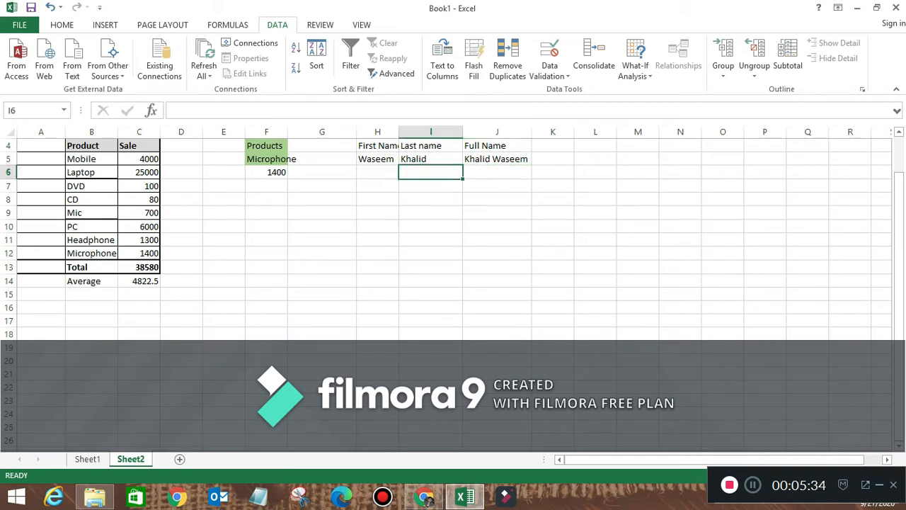
left_click(87, 459)
left_click(241, 287)
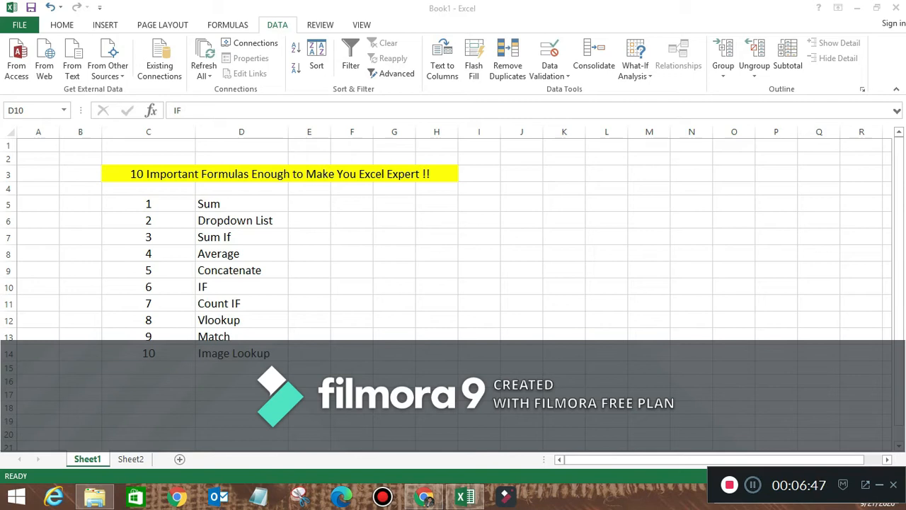
- On Sheet2, put =IF(C14>4800,"Good","Poor") in F8, rating the 4822.5 average Good
left_click(242, 287)
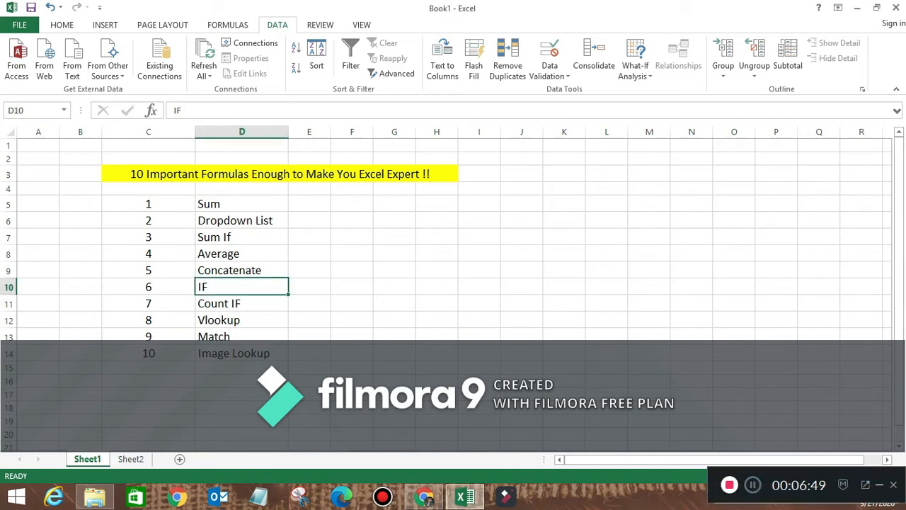
key("ctrl+Page_Down")
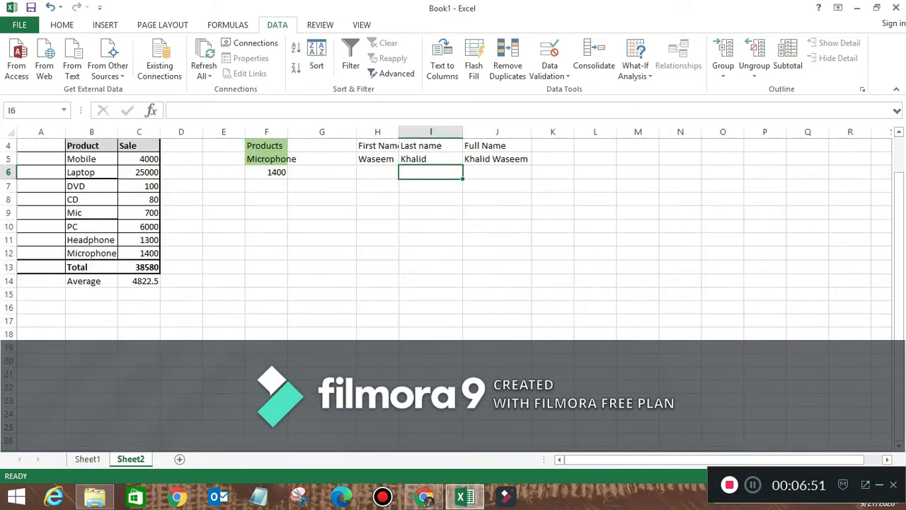
left_click(322, 200)
scroll(323, 200, "up", 1)
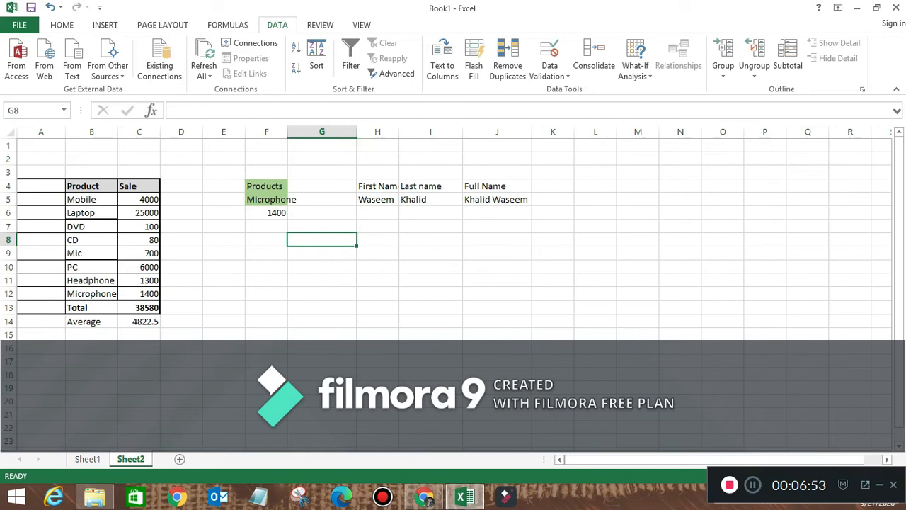
left_click(266, 240)
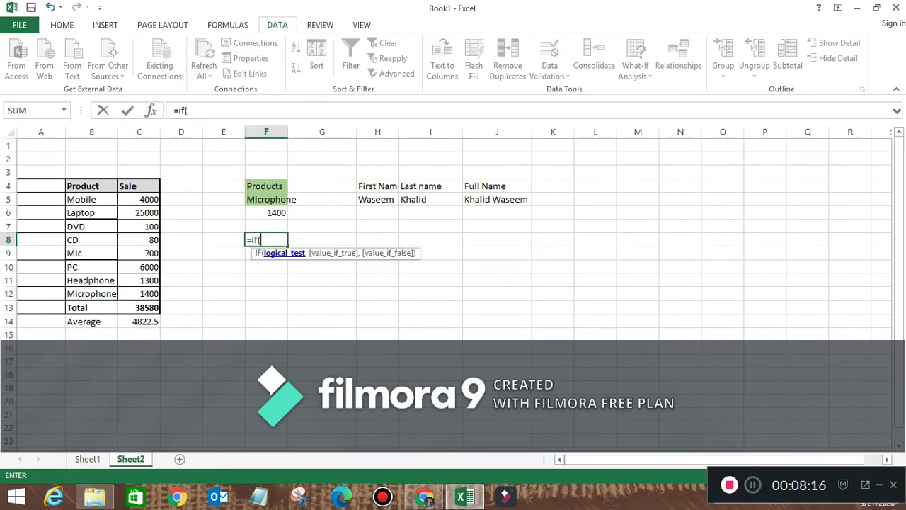
type(">")
key("BackSpace")
left_click(139, 322)
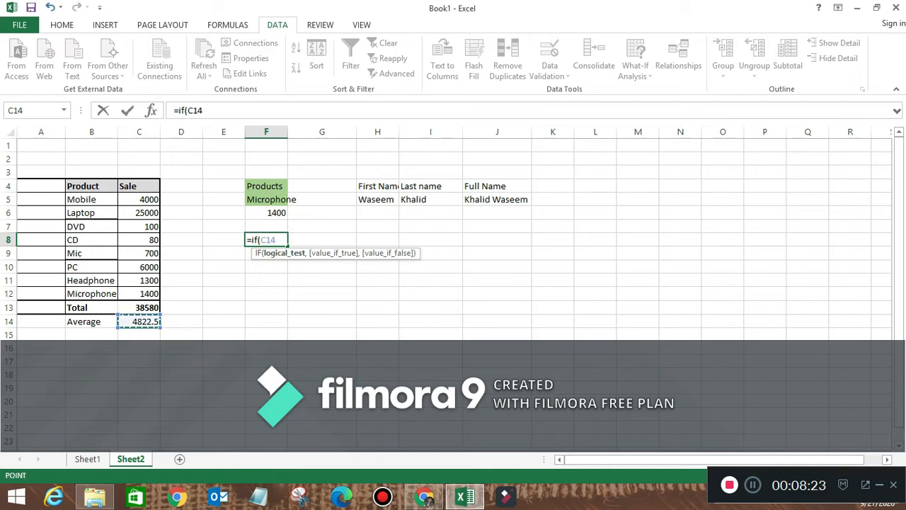
type(">48")
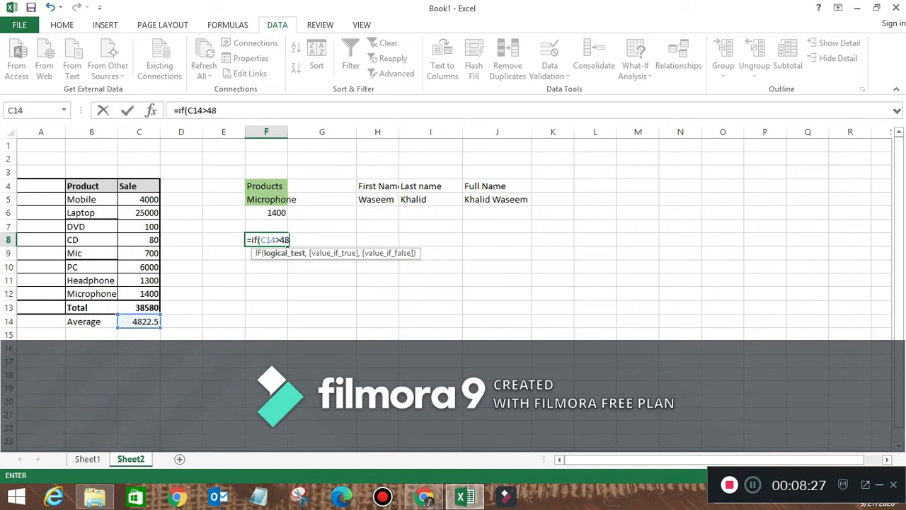
type("00,\"Goo")
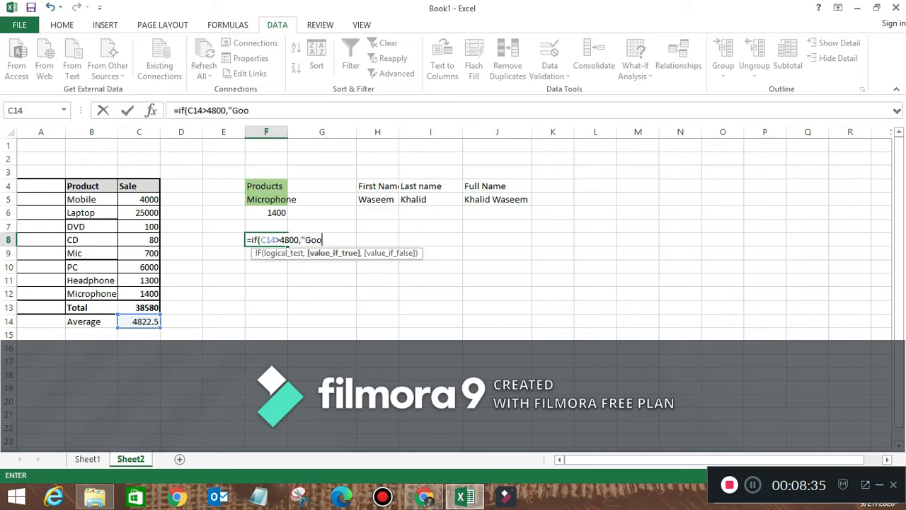
type("d\",")
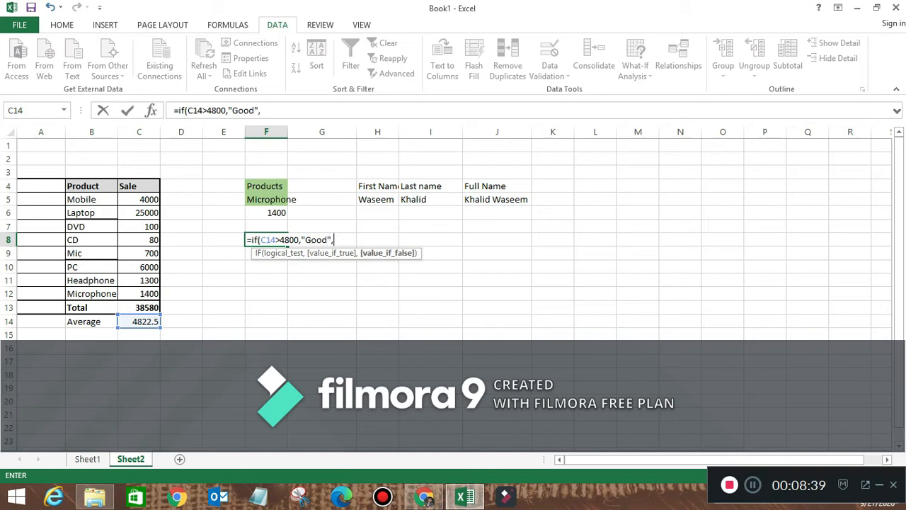
type("\"Poor\"")
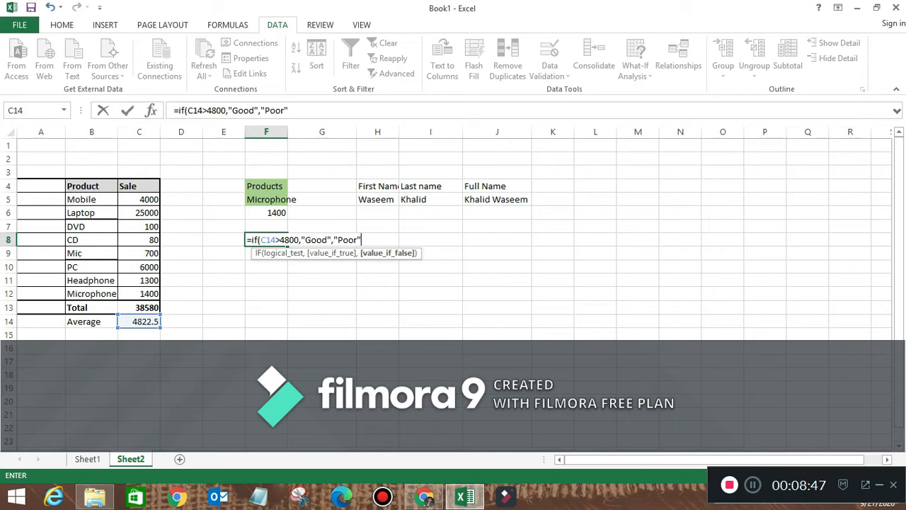
type(")")
key("Return")
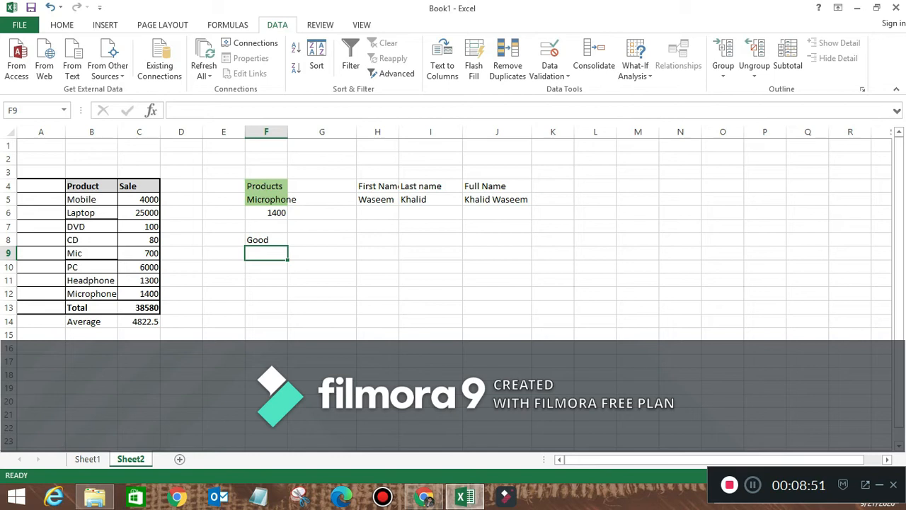
left_click(139, 212)
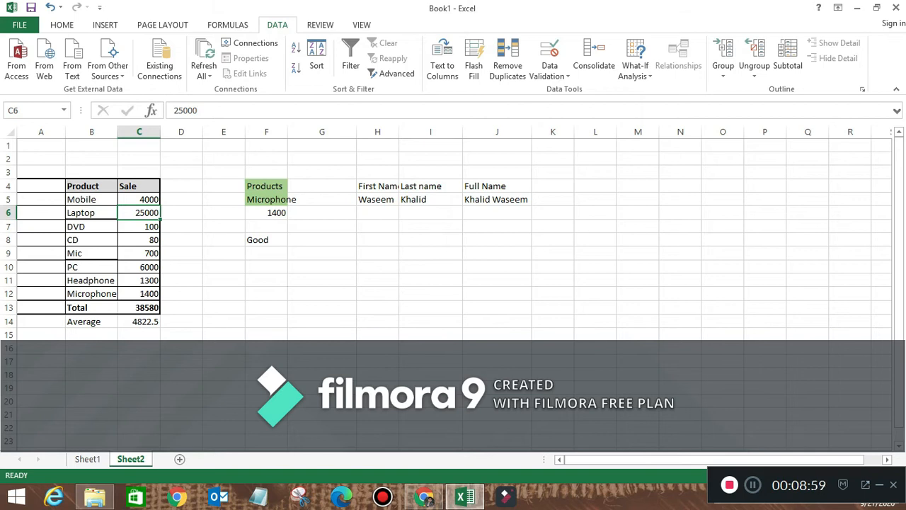
- Change the Laptop sale to 700 and label E8 'Remarks'
type("700")
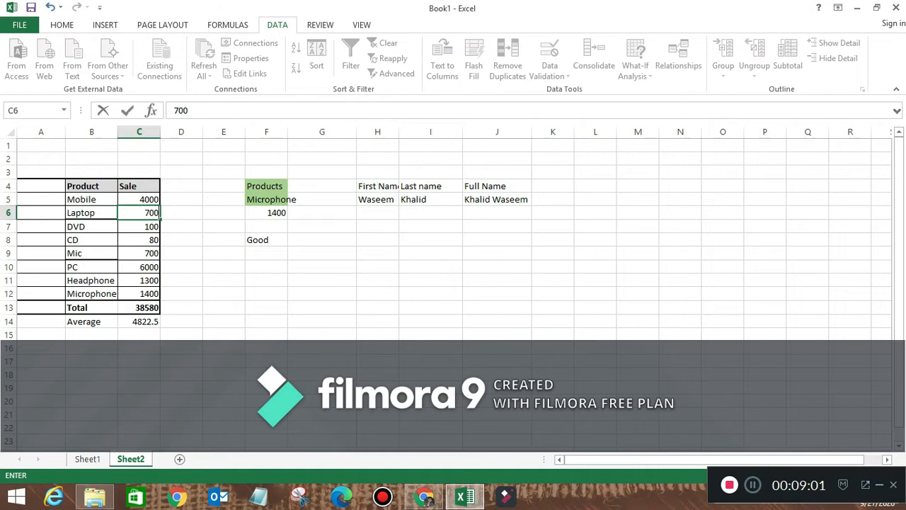
key("Return")
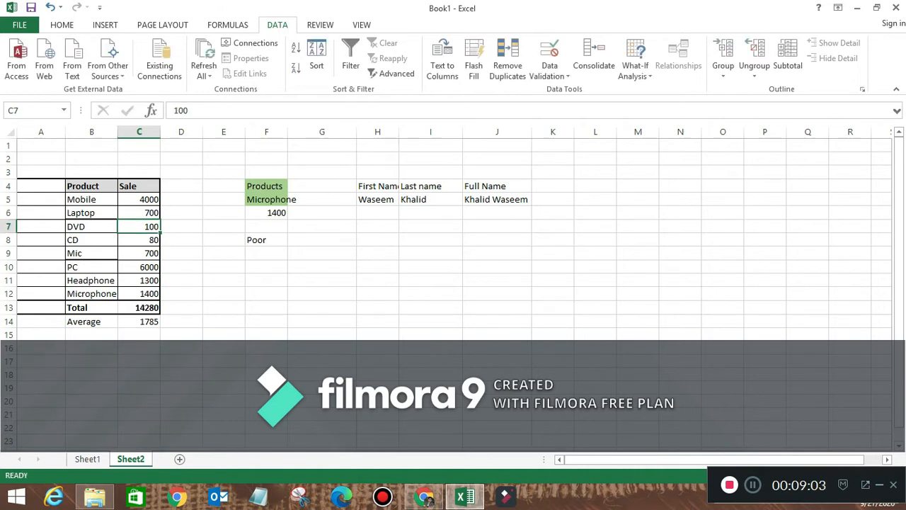
key("Right")
key("Right")
key("Right")
key("Down")
key("Left")
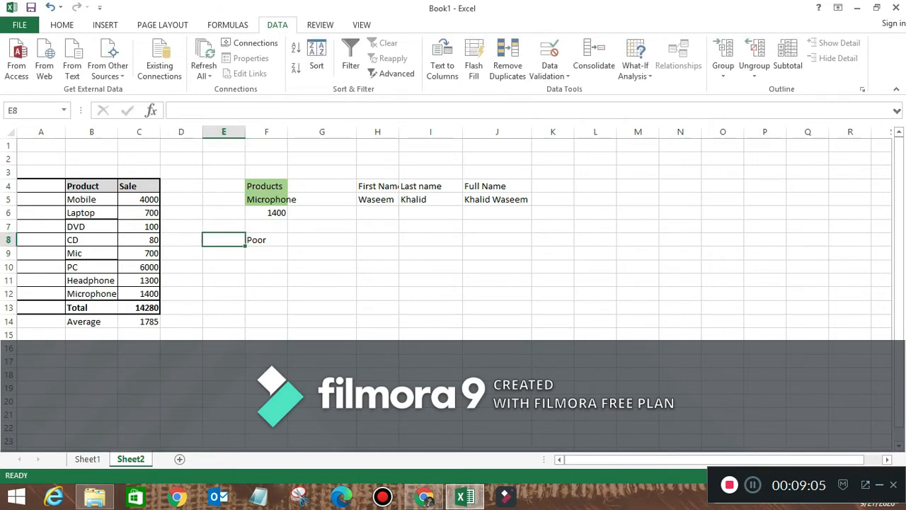
type("Remar")
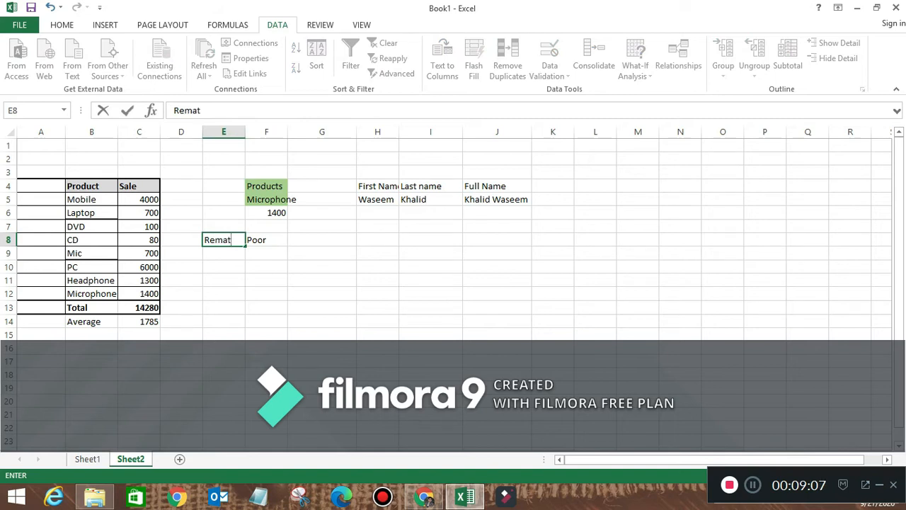
type("ks")
key("BackSpace")
key("BackSpace")
type("ks")
key("Return")
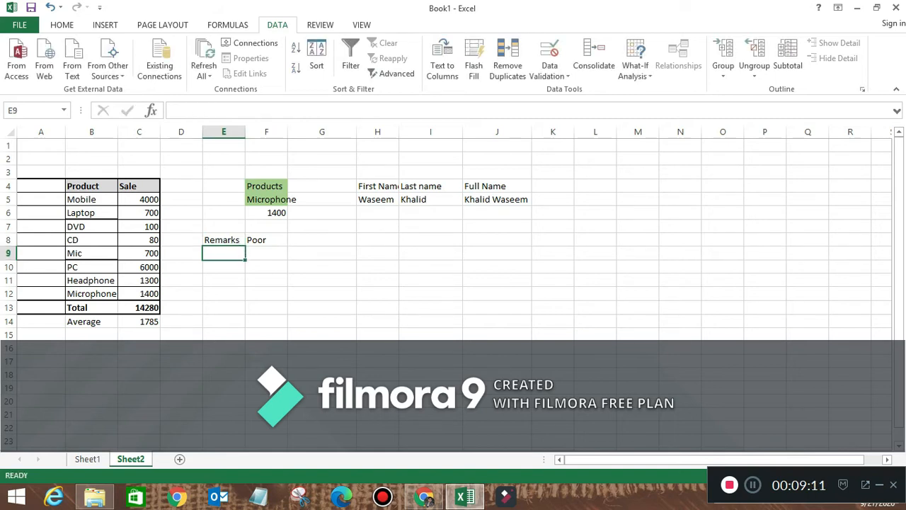
- Set the Mic sale in C9 to 1700
key("Up")
key("Right")
key("Left")
key("Left")
key("Down")
key("Down")
key("Down")
key("Up")
key("Up")
key("Up")
key("Up")
key("Up")
key("Down")
key("Down")
key("Down")
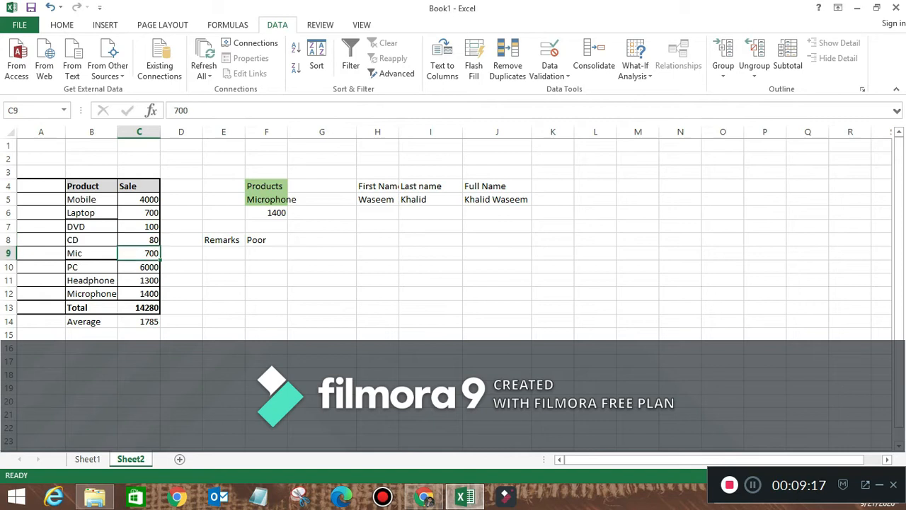
type("1700")
key("Return")
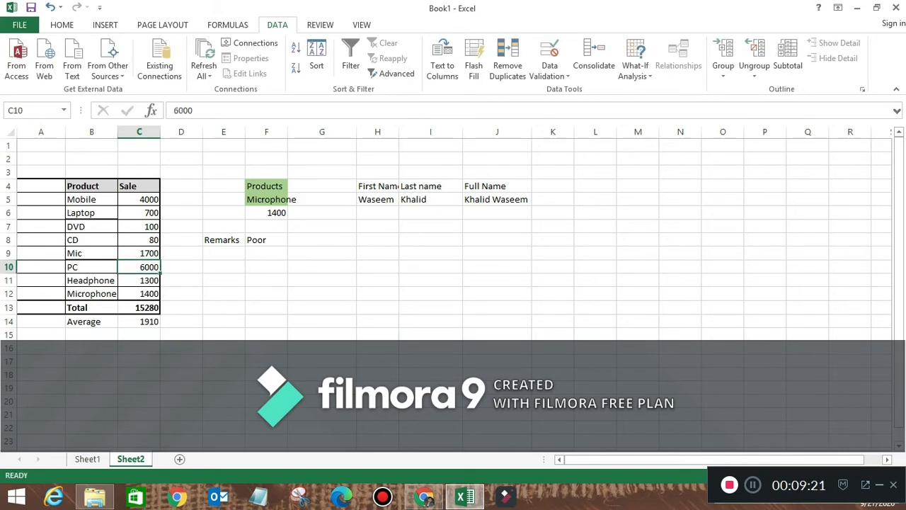
- Change the Mic sale to 17000 and the Headphone sale to 1400
left_click(138, 253)
type("1111117000")
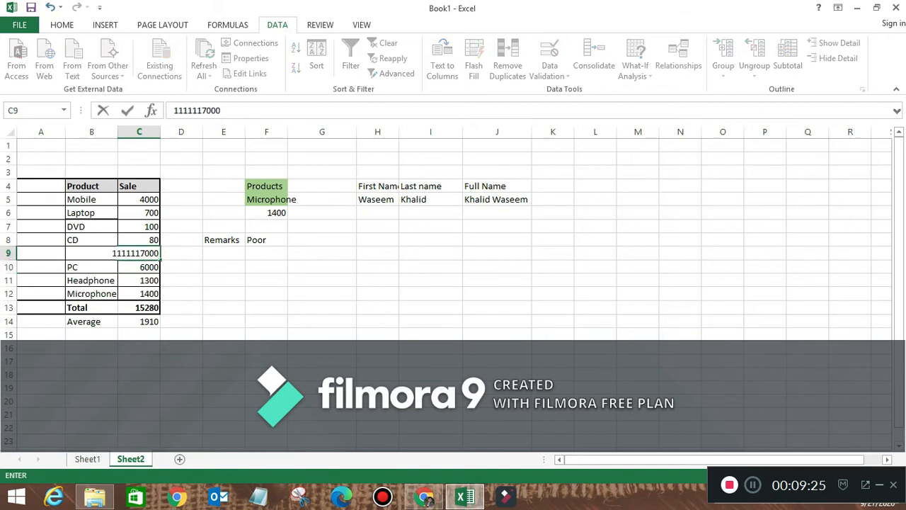
key("Escape")
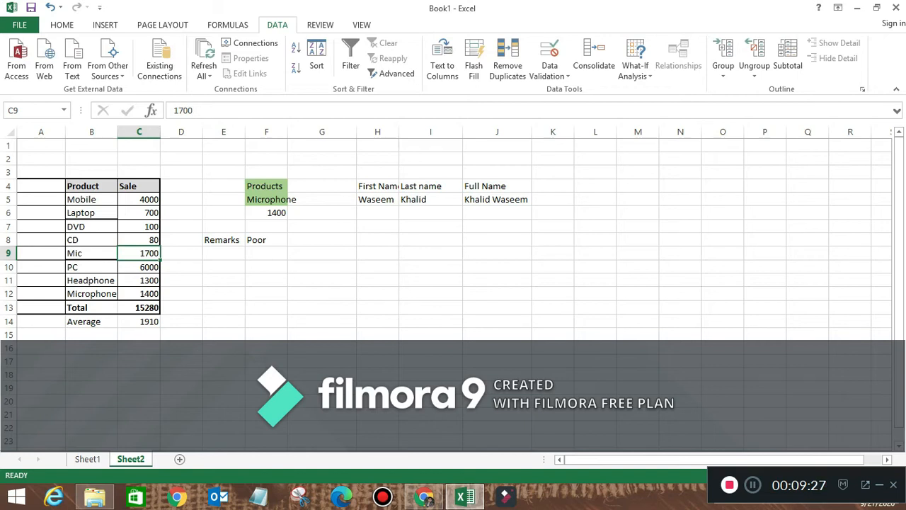
type("1111111111111")
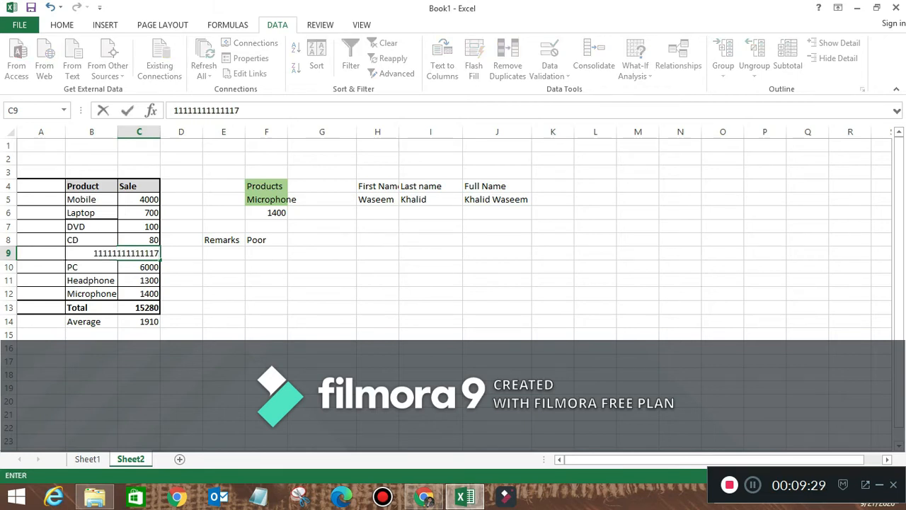
key("BackSpace")
key("BackSpace")
key("BackSpace")
key("BackSpace")
key("BackSpace")
key("BackSpace")
key("BackSpace")
key("BackSpace")
key("BackSpace")
key("BackSpace")
key("BackSpace")
key("BackSpace")
key("BackSpace")
type("1")
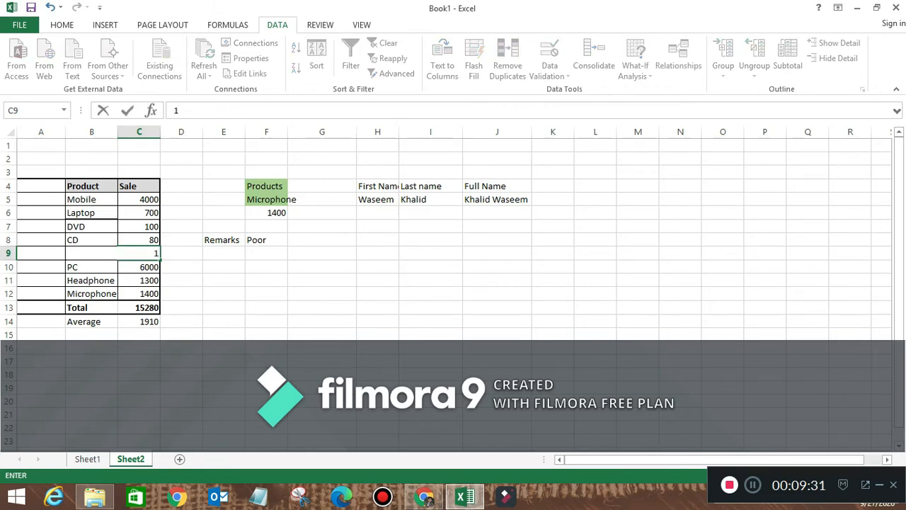
type("7000")
key("Return")
key("Down")
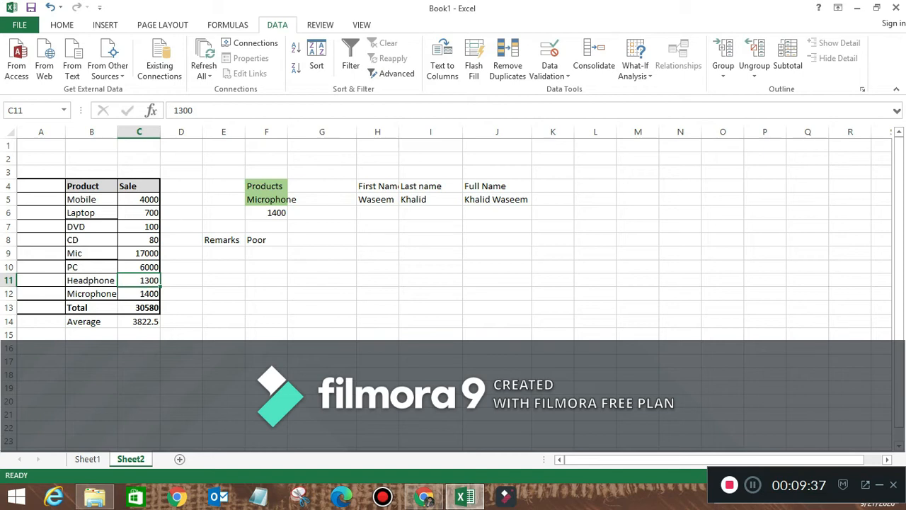
type("1400")
key("Return")
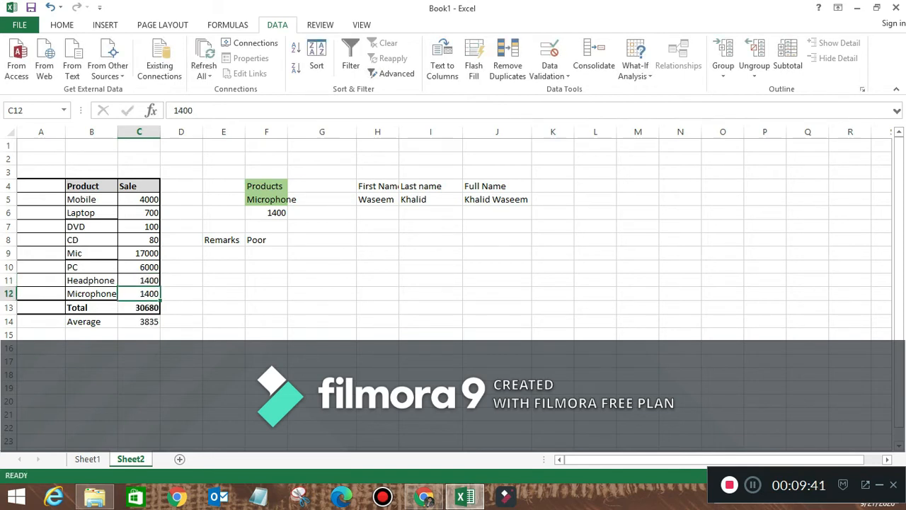
- Change the DVD sale in C7 to 10000
key("Up")
key("Up")
key("Up")
key("Up")
key("Up")
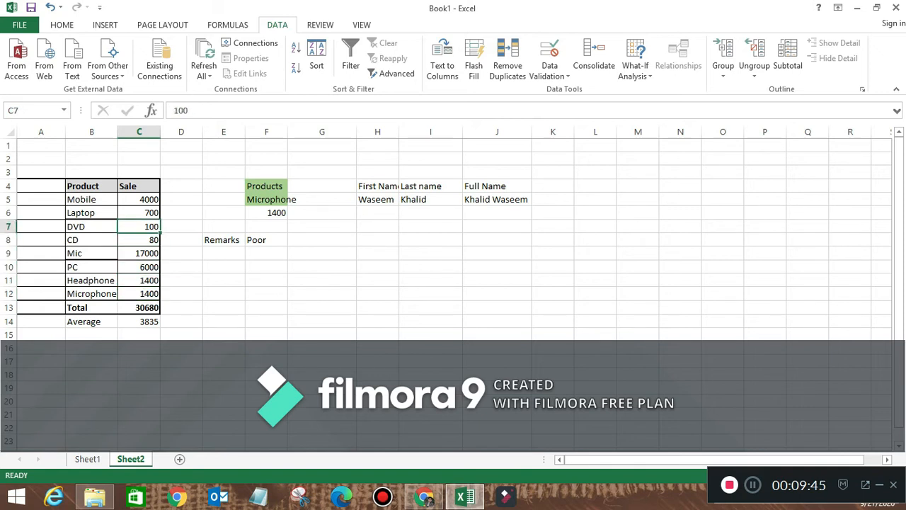
type("1000")
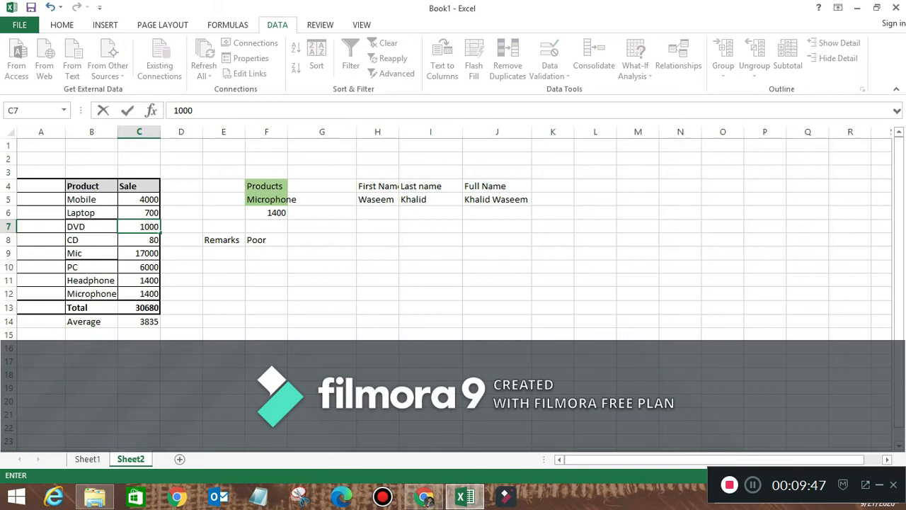
key("Return")
key("Up")
type("1")
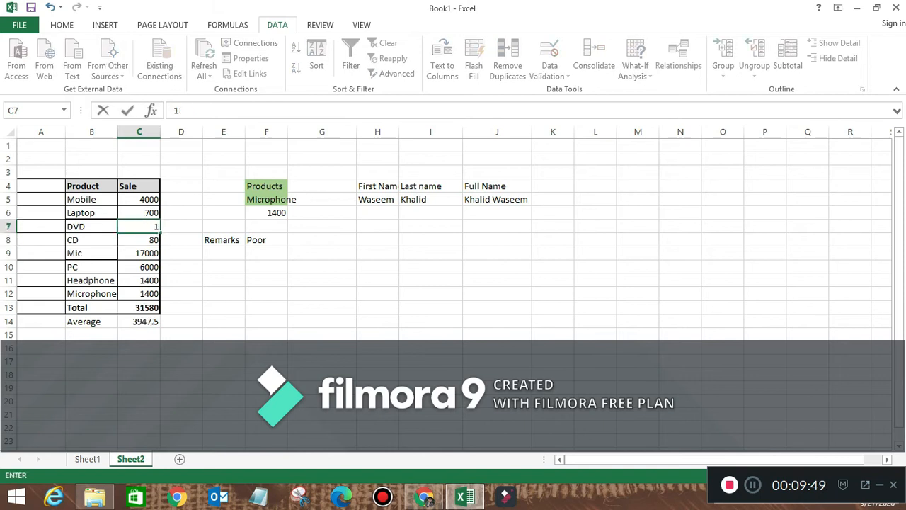
type("0000")
key("Return")
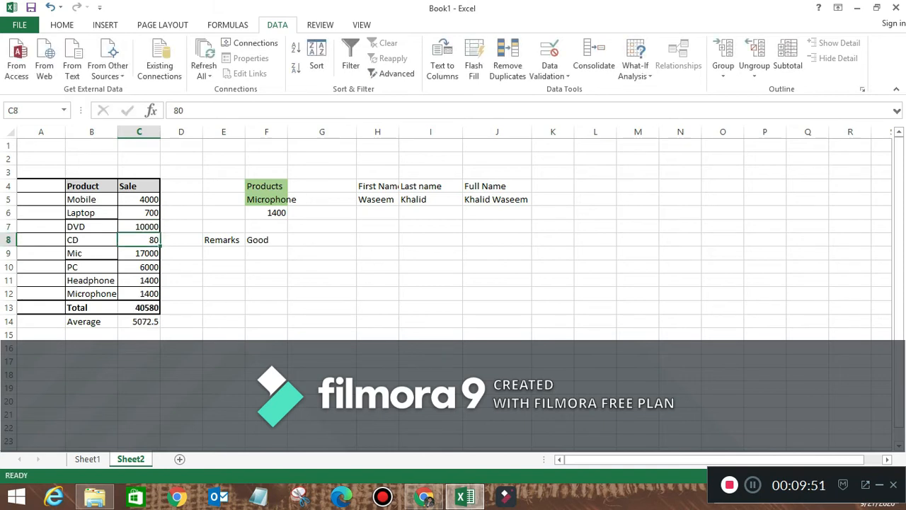
key("Right")
key("Right")
- Check F8's IF formula, which now rates the 5072.5 average Good
left_click(224, 253)
left_click(224, 239)
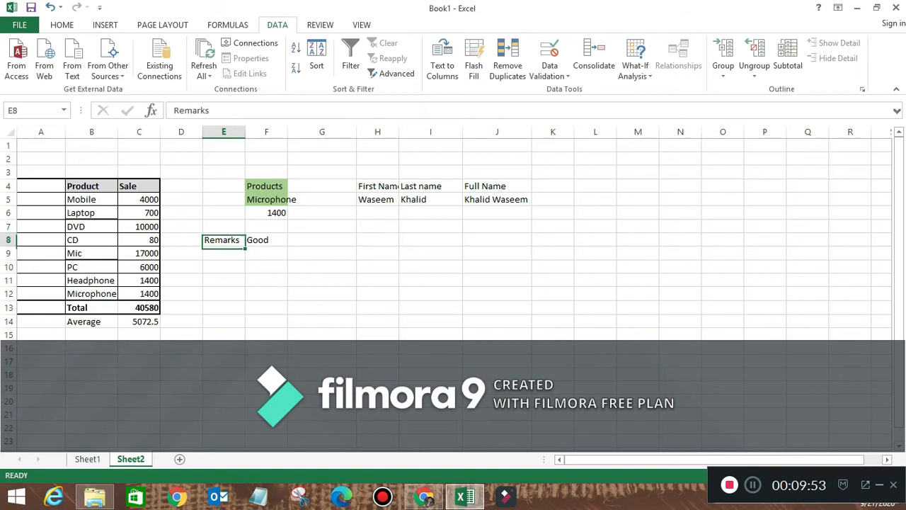
left_click(266, 240)
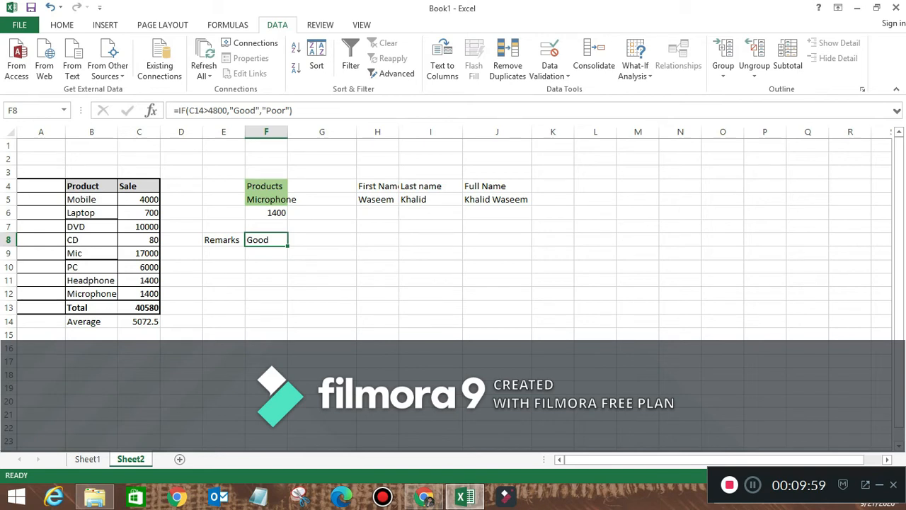
key("Down")
key("Left")
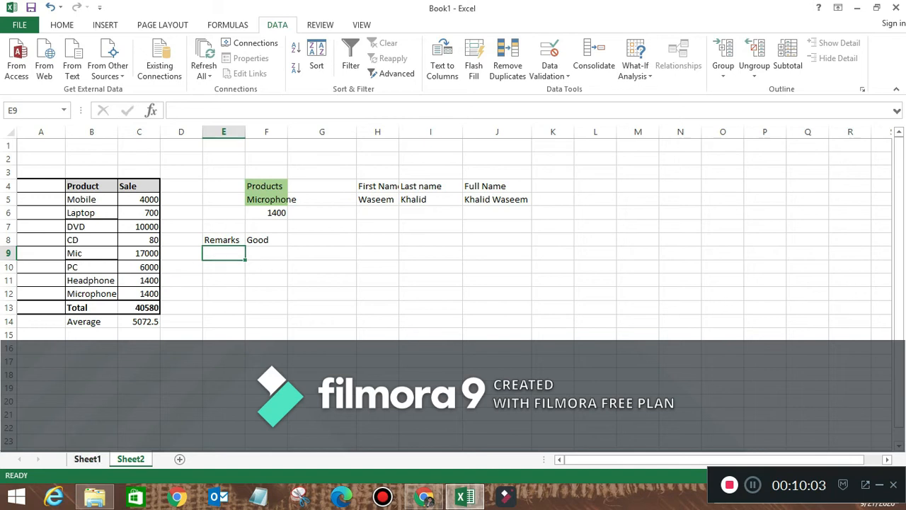
- Mark Count IF on Sheet1's formula list, then return to Sheet2
key("ctrl+Page_Up")
key("Down")
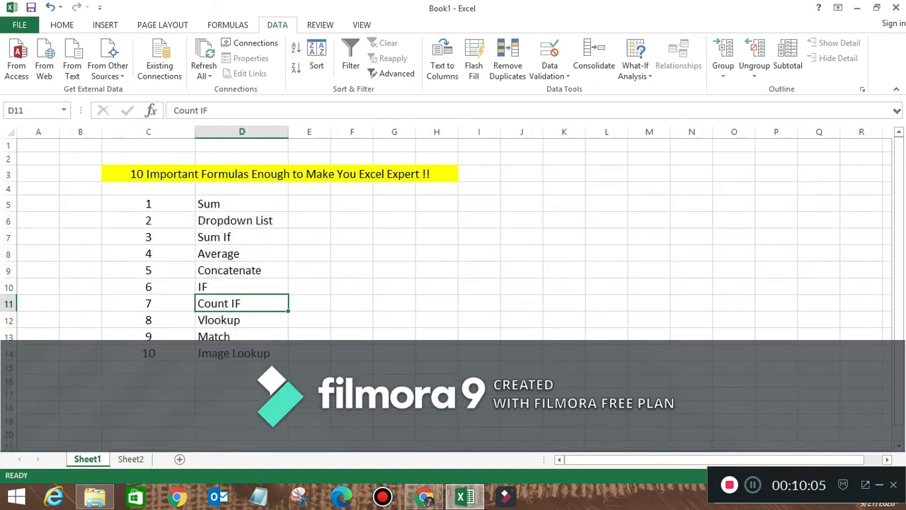
key("ctrl+Page_Down")
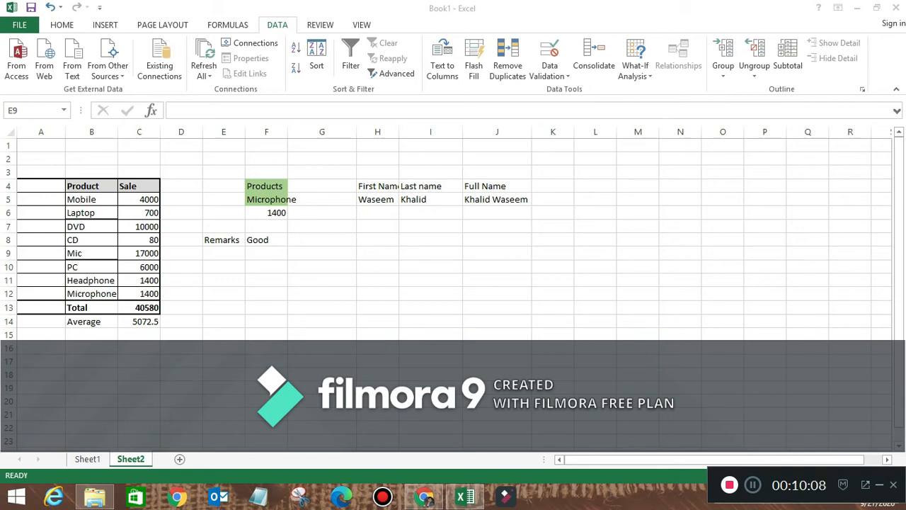
key("alt+Tab")
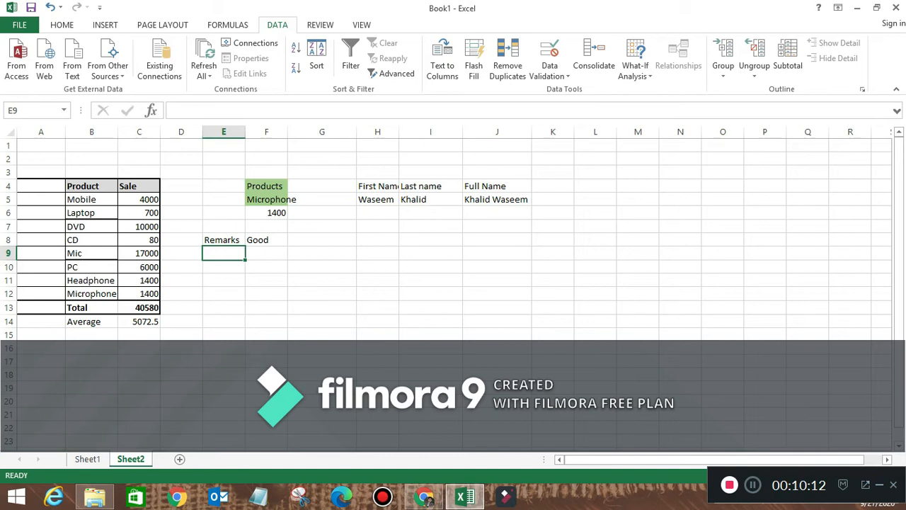
- Overwrite products B10 and B9 with CD and B12 with Laptop via autocomplete
key("Down")
key("Right")
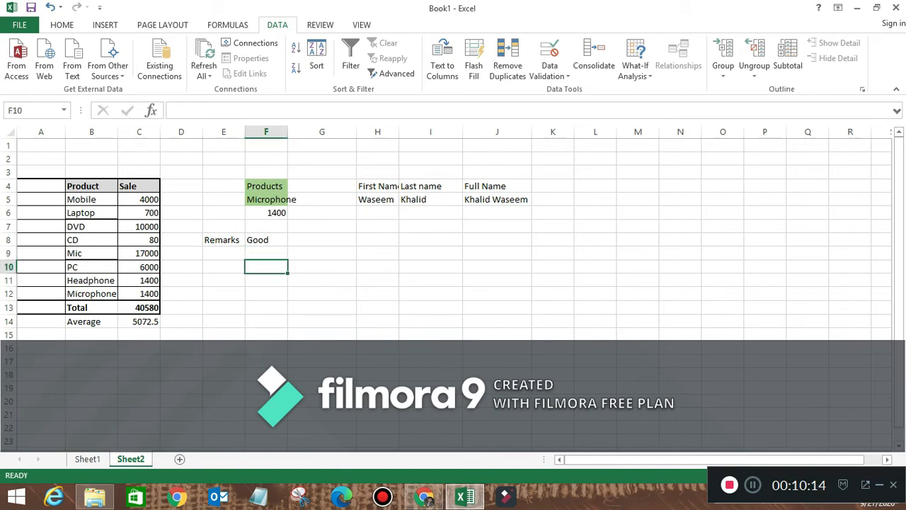
key("Left")
key("Left")
key("Left")
key("Left")
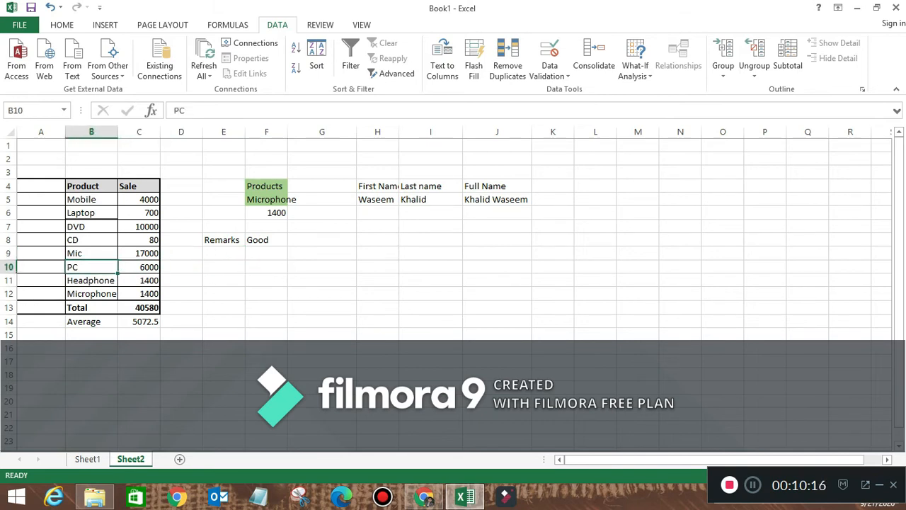
type("c")
key("Return")
key("Up")
key("Up")
type("c")
key("Return")
key("Up")
key("Up")
key("Down")
key("Down")
key("Down")
key("Down")
key("Down")
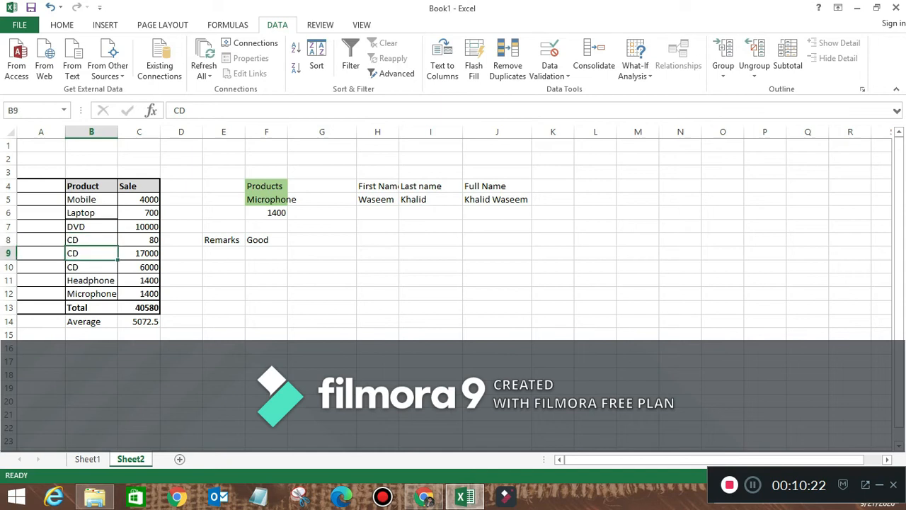
type("l")
key("Right")
key("Right")
key("Right")
key("Right")
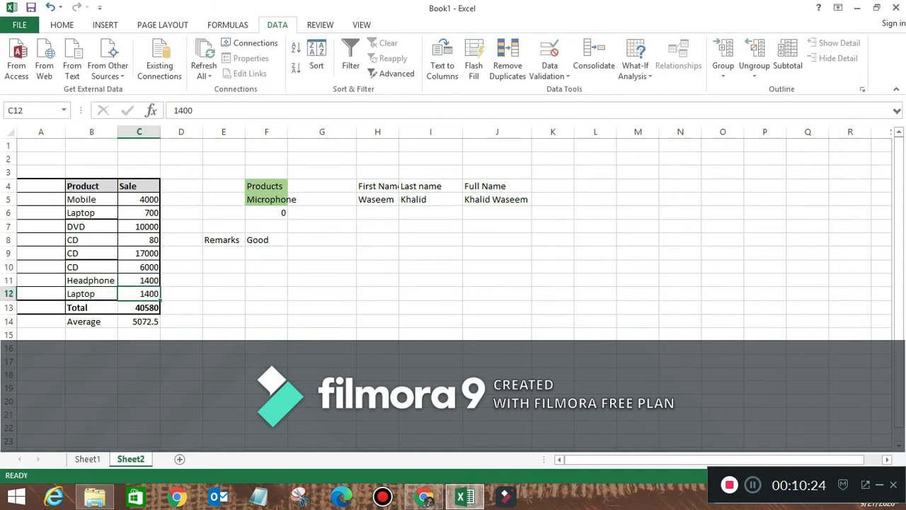
- Select the empty cell F7 below the SUMIF result, discarding a stray character
key("Up")
key("Up")
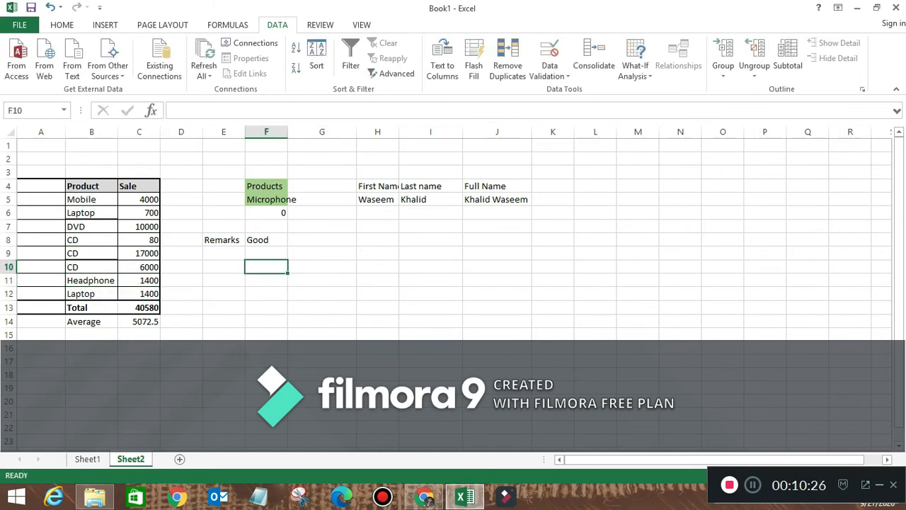
key("Up")
key("Up")
key("Up")
key("Up")
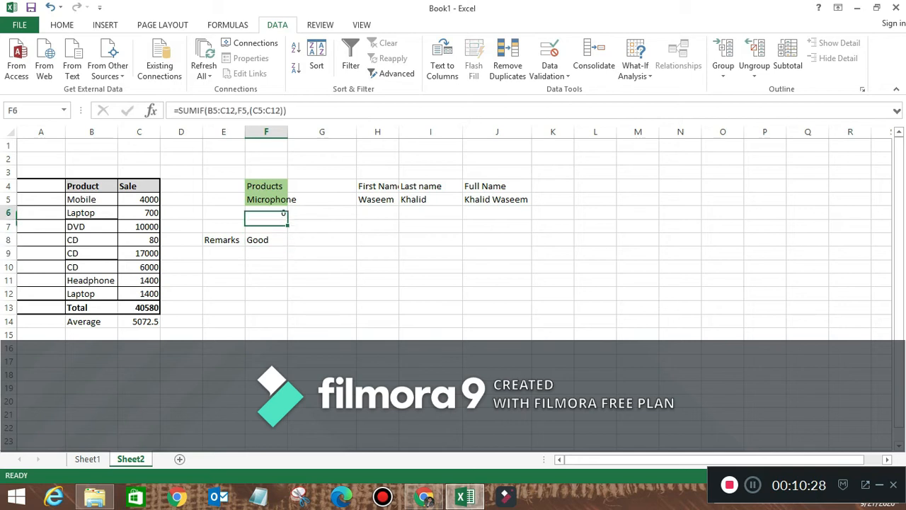
key("Down")
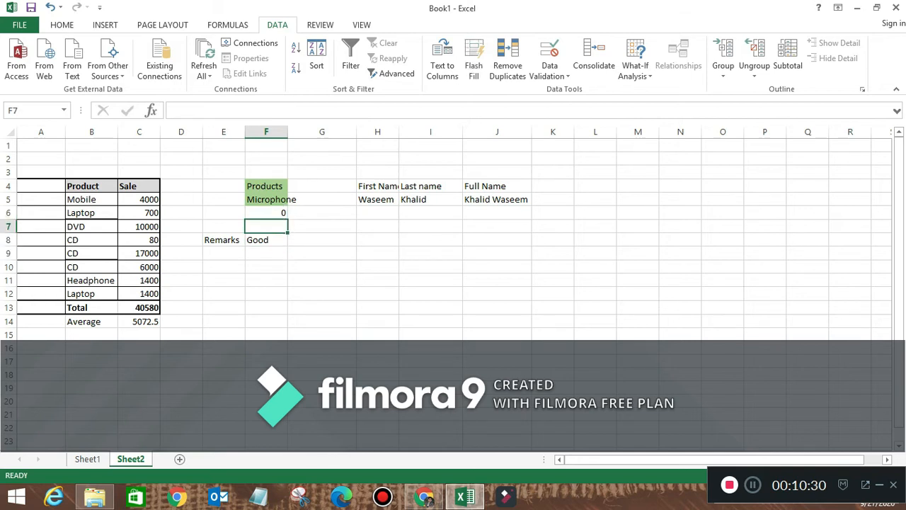
type("-")
key("Escape")
- Enter =COUNTIF(B5:B12,F5) in F7 to count the chosen product, returning 0
type("=")
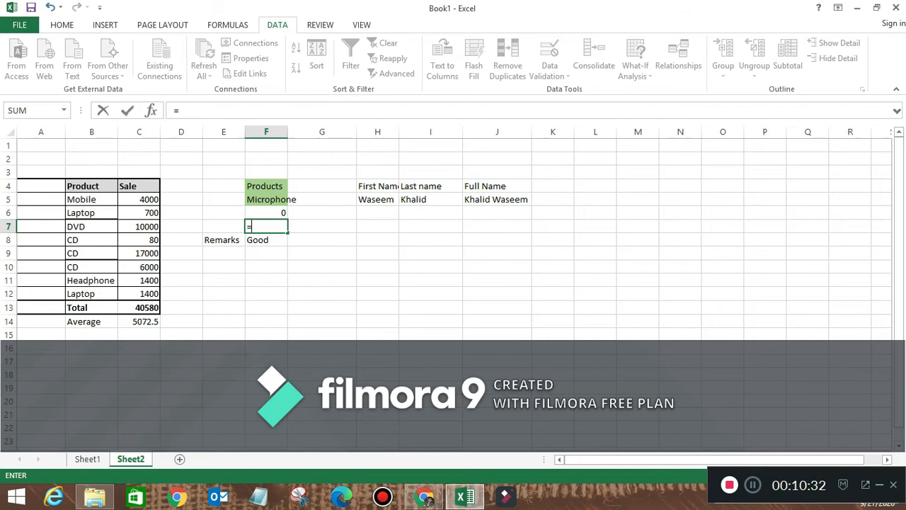
type("count")
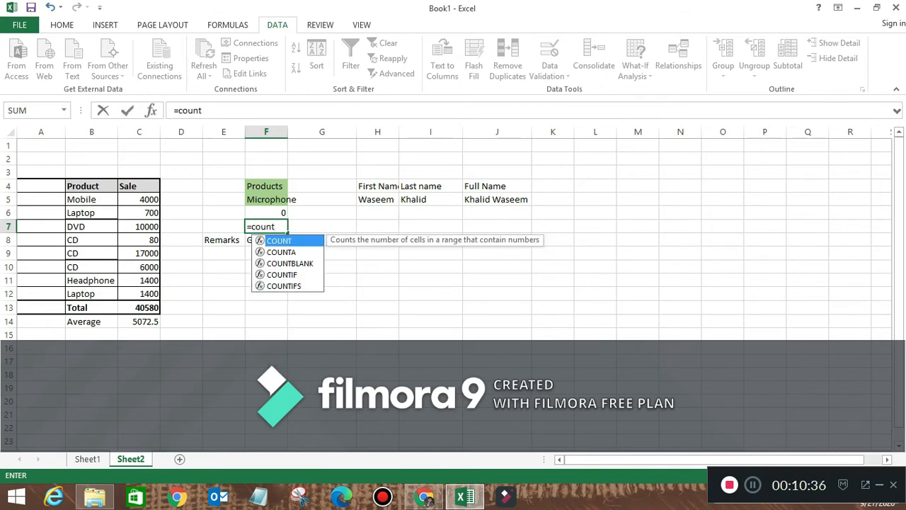
type("if")
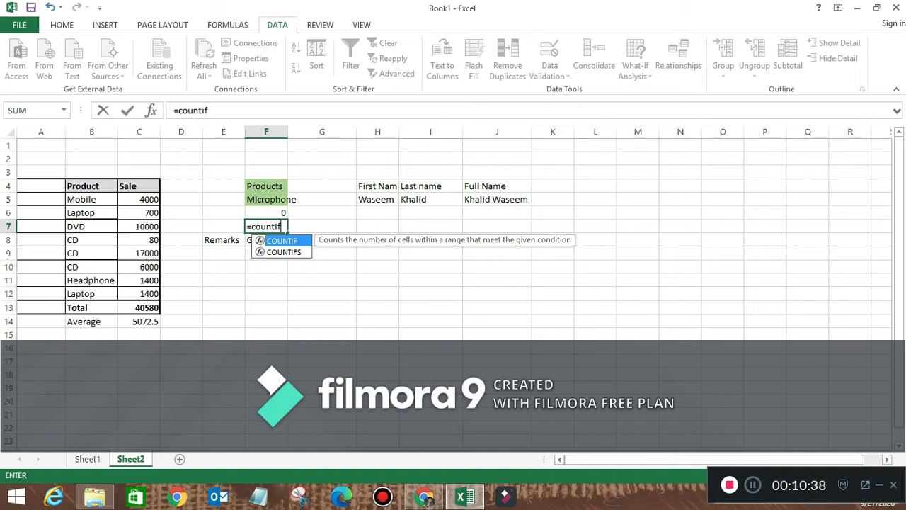
type("(")
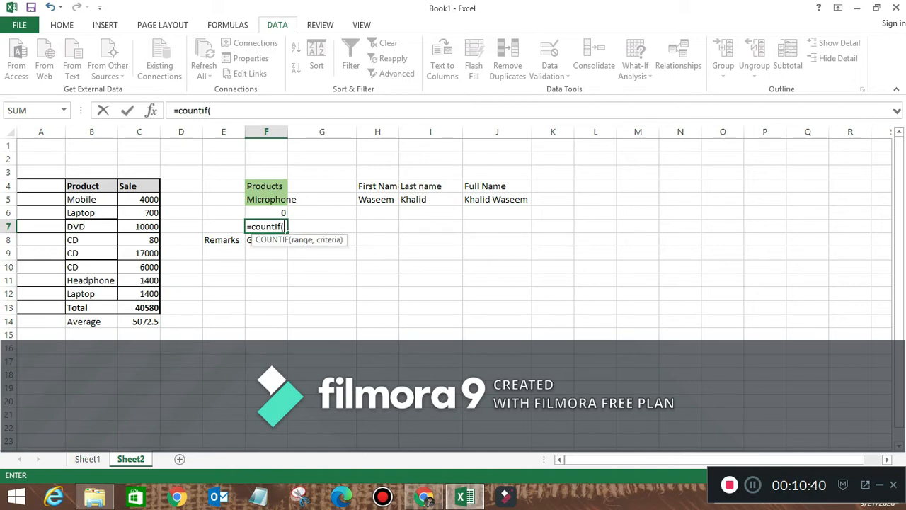
left_click_drag(90, 199, 91, 293)
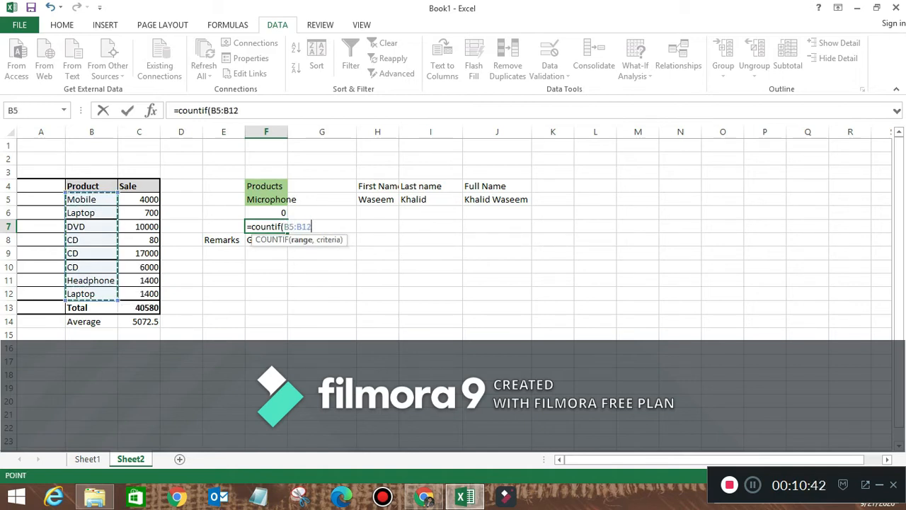
type(",")
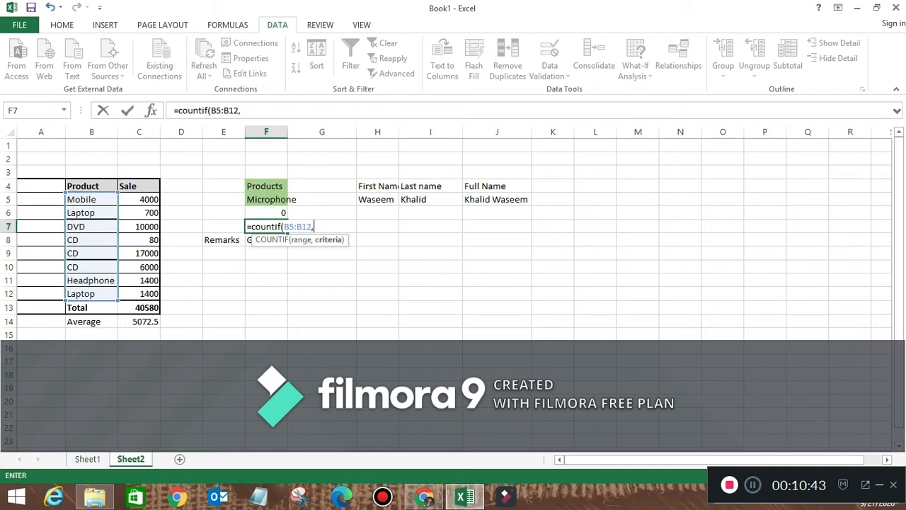
left_click(283, 200)
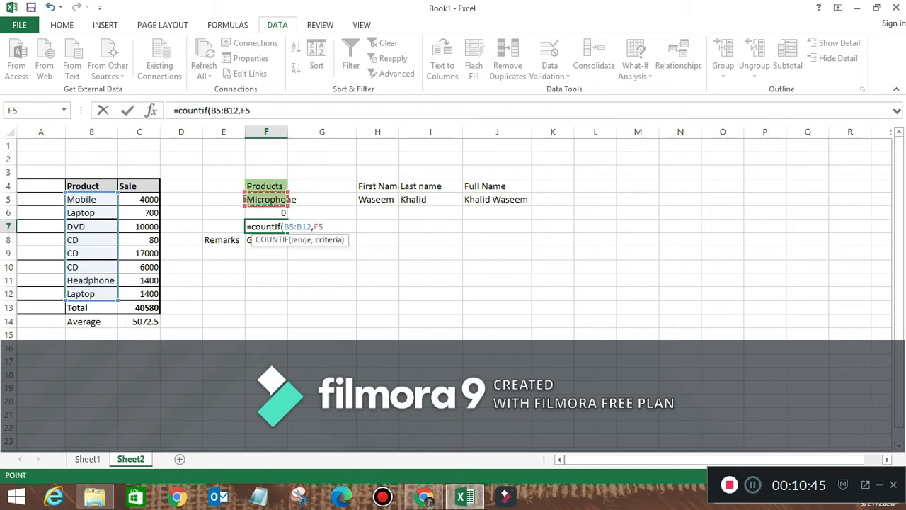
type(")")
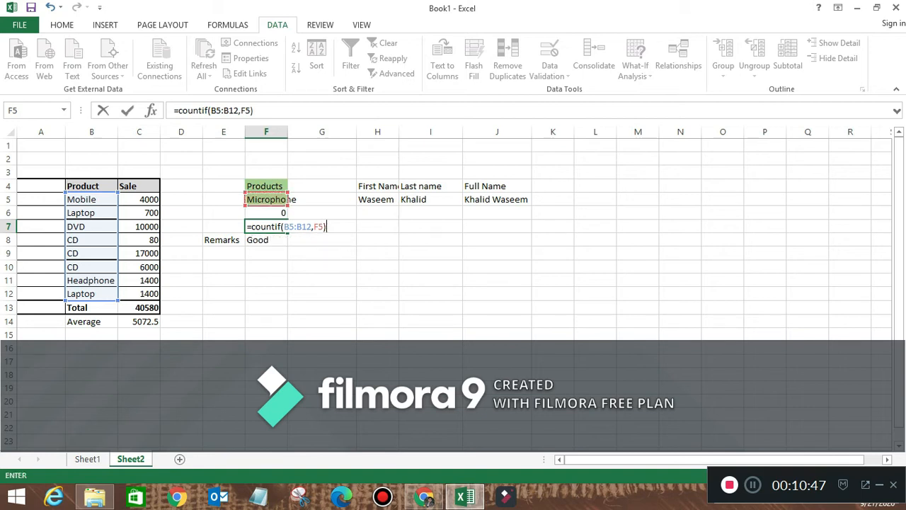
key("Return")
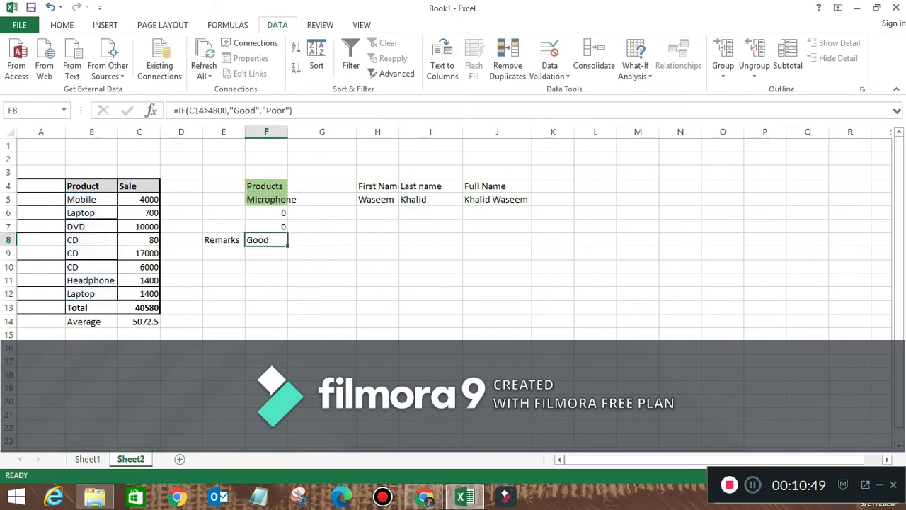
- Pick Laptop in F5's dropdown and review its sales of 700 and 1400
left_click(267, 199)
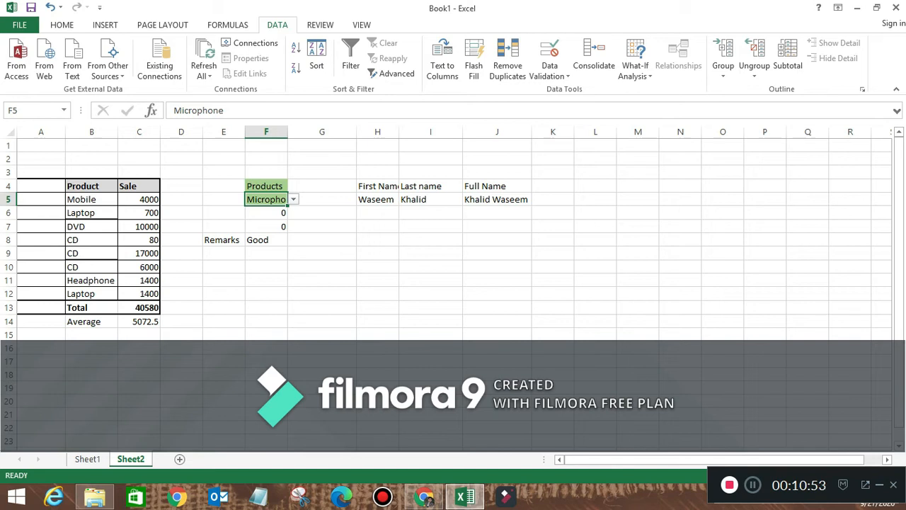
left_click(294, 200)
left_click(268, 218)
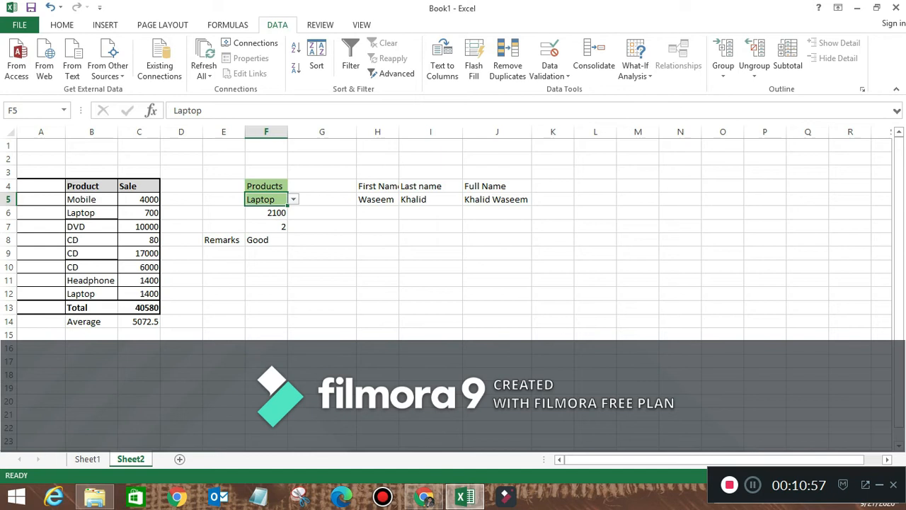
left_click(140, 214)
left_click(140, 294)
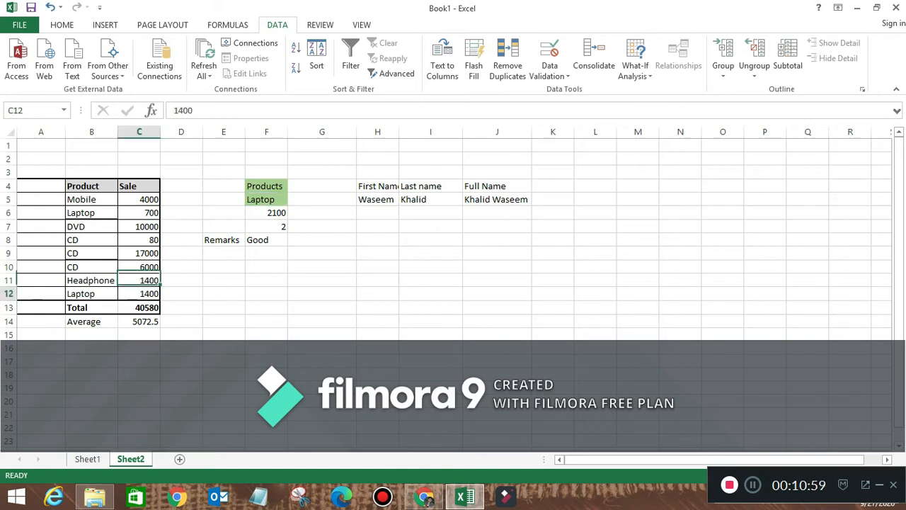
- Switch F5 to DVD, then CD, and inspect the COUNTIF result in F7
left_click(266, 200)
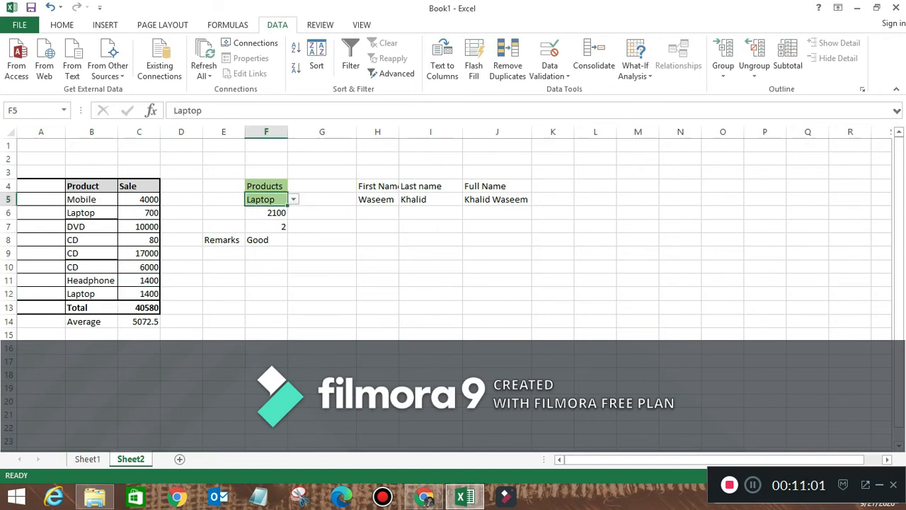
left_click(294, 200)
left_click(269, 228)
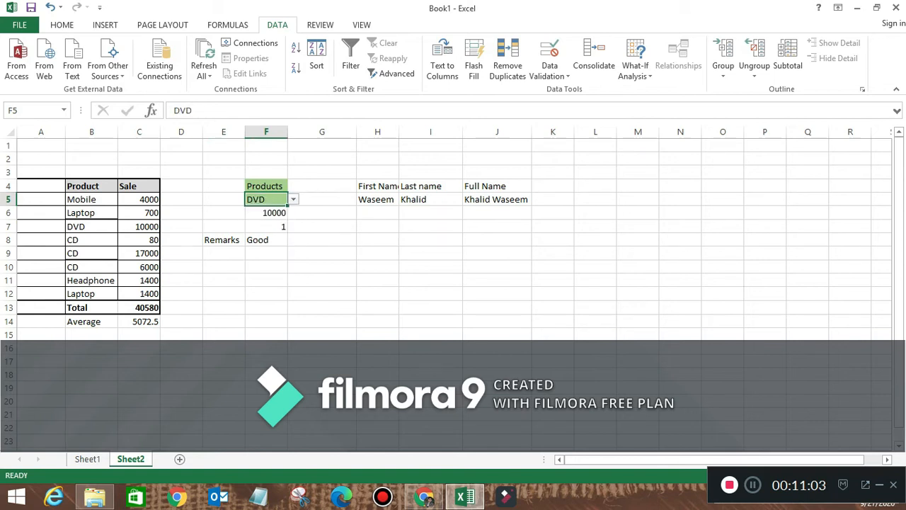
left_click(294, 200)
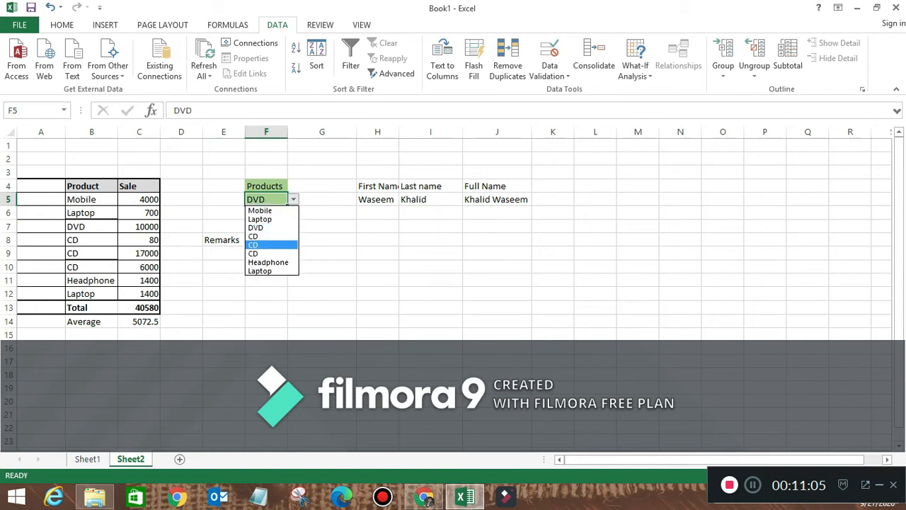
left_click(270, 244)
left_click(266, 227)
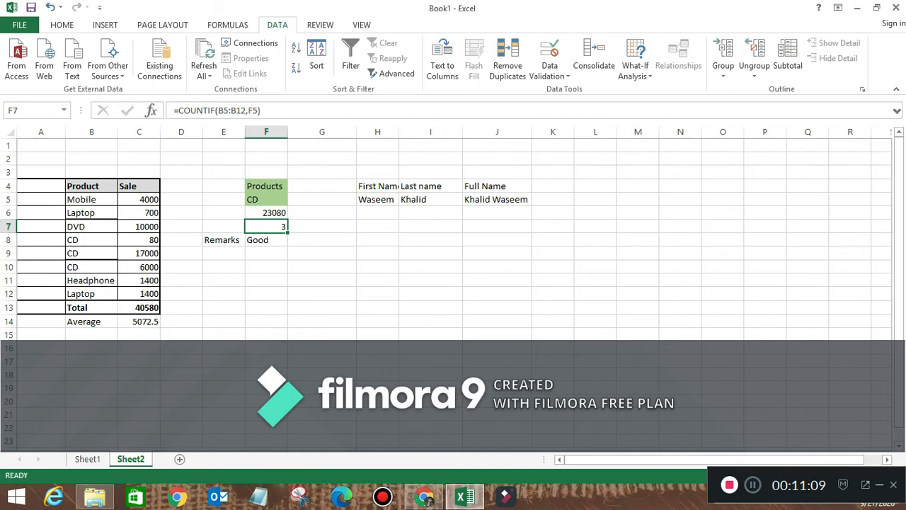
- Mark Vlookup on Sheet1's list, then return to Sheet2 and select an empty cell
left_click(88, 460)
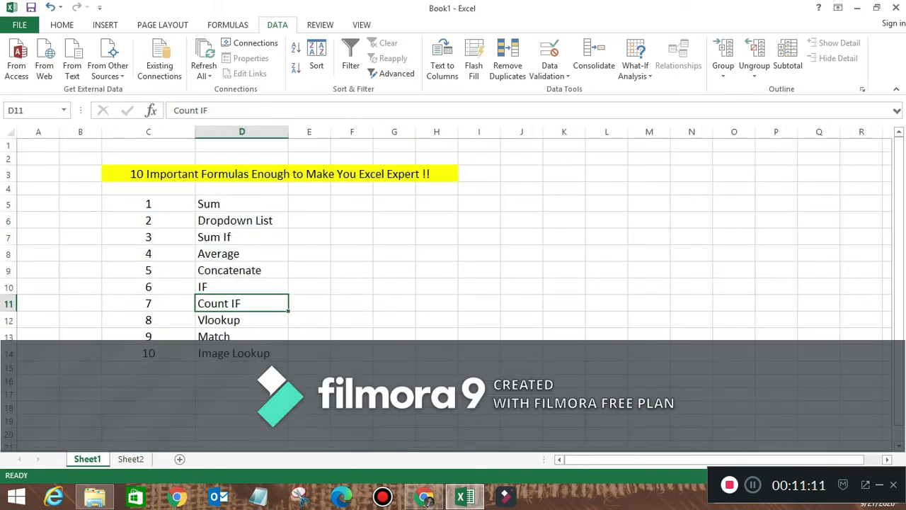
left_click(241, 320)
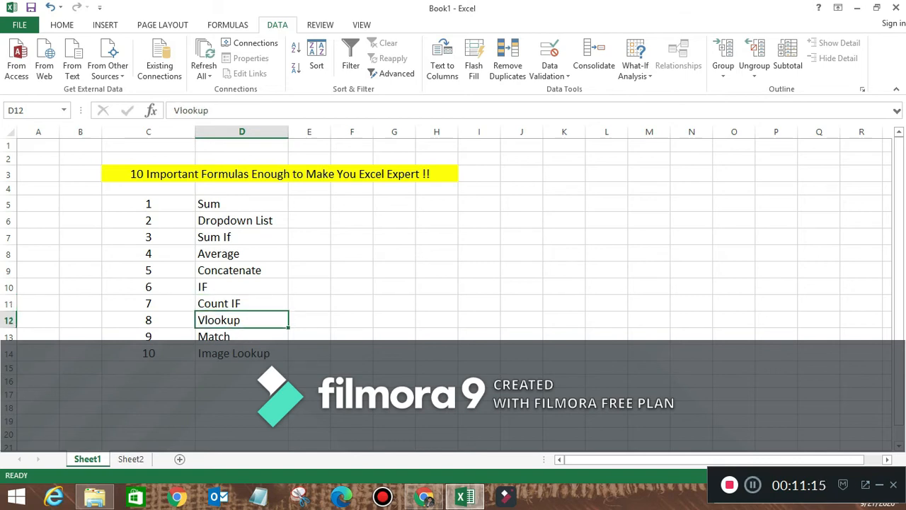
left_click(130, 459)
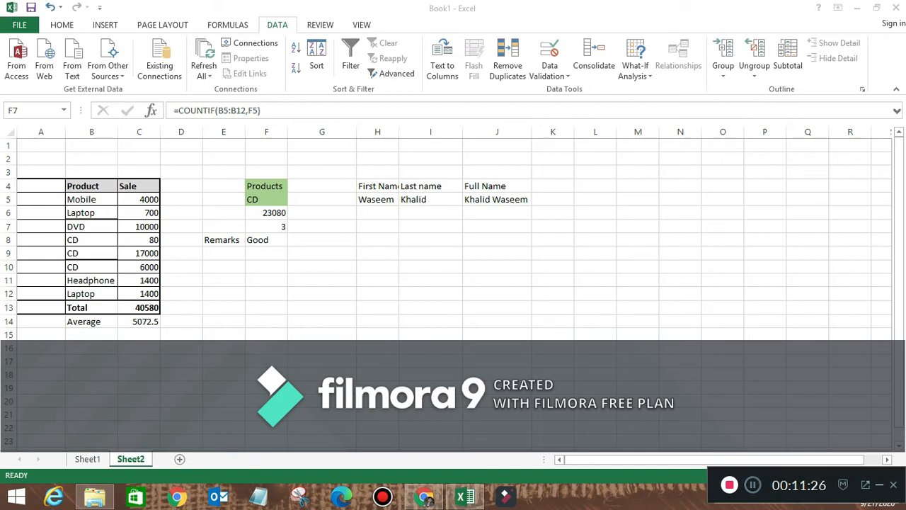
left_click(553, 226)
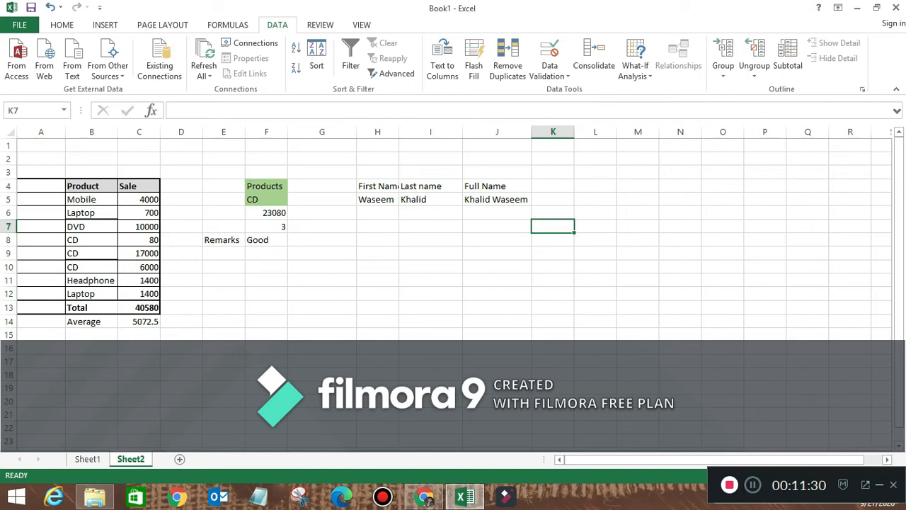
- Add an Invoice No heading in A4 and fill invoice numbers 1 to 8 down A5:A12
left_click(41, 186)
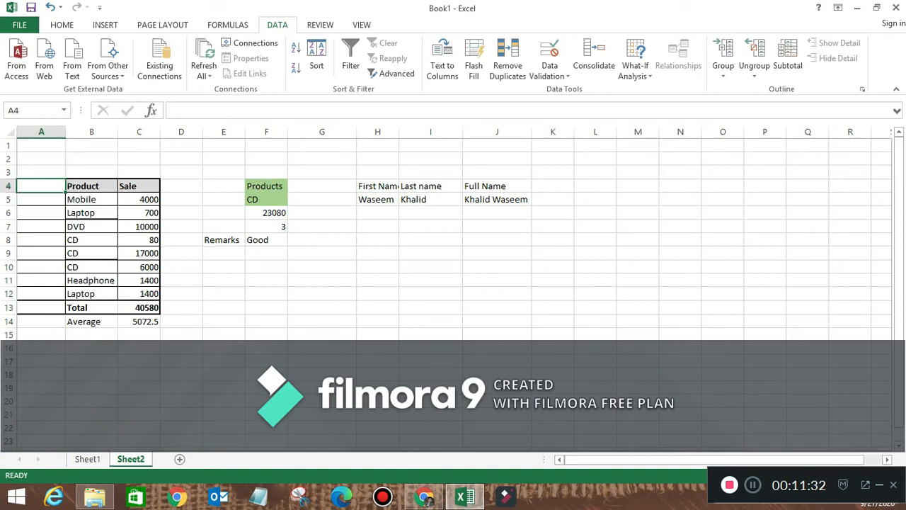
type("Invo")
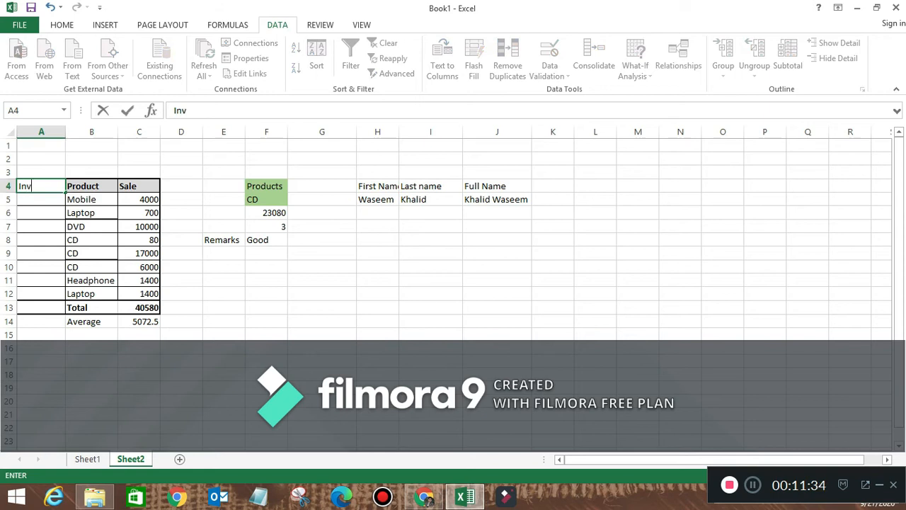
type("ice No")
key("Return")
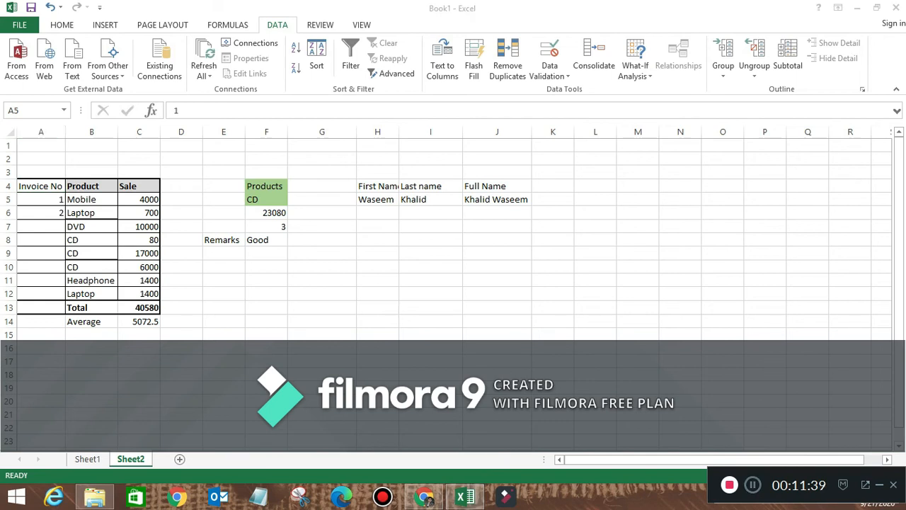
left_click_drag(41, 199, 66, 298)
left_click(92, 267)
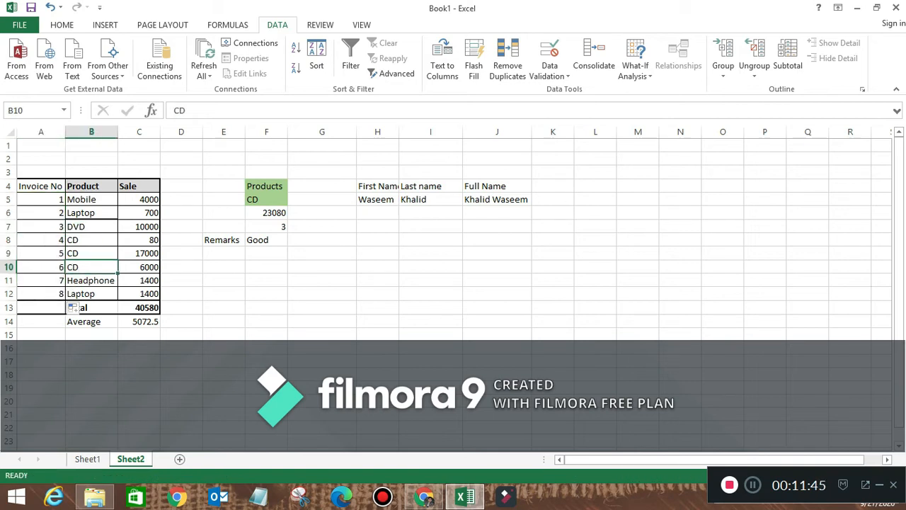
left_click(553, 213)
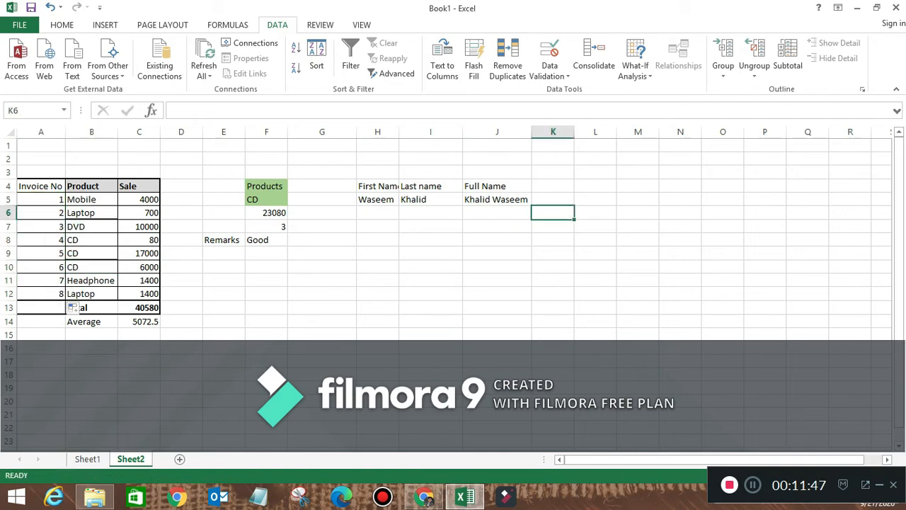
- Type the label 'Invoice No' in I8
left_click(430, 239)
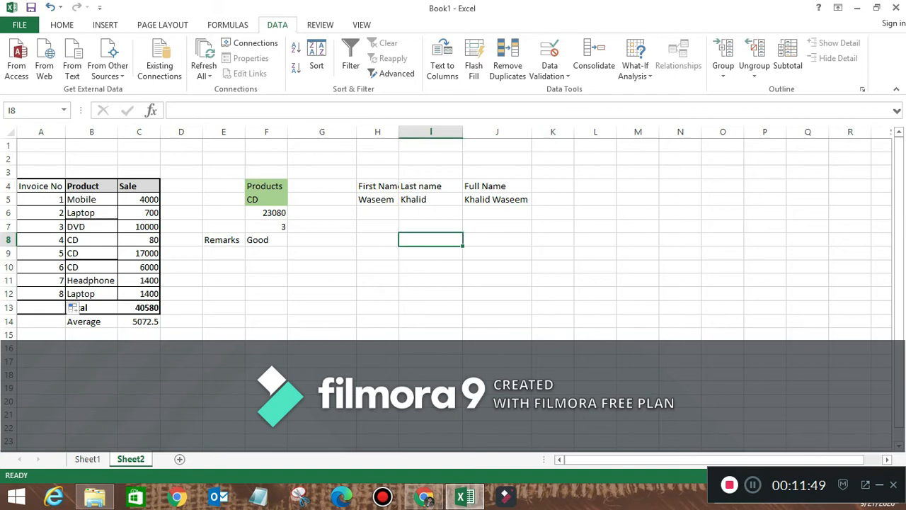
type("P\\")
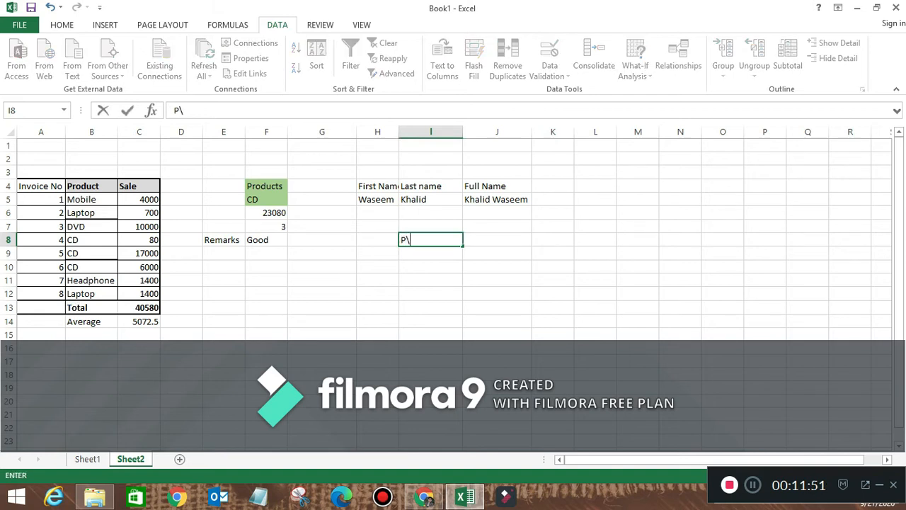
key("BackSpace")
type("Invoc")
key("BackSpace")
type("ice No")
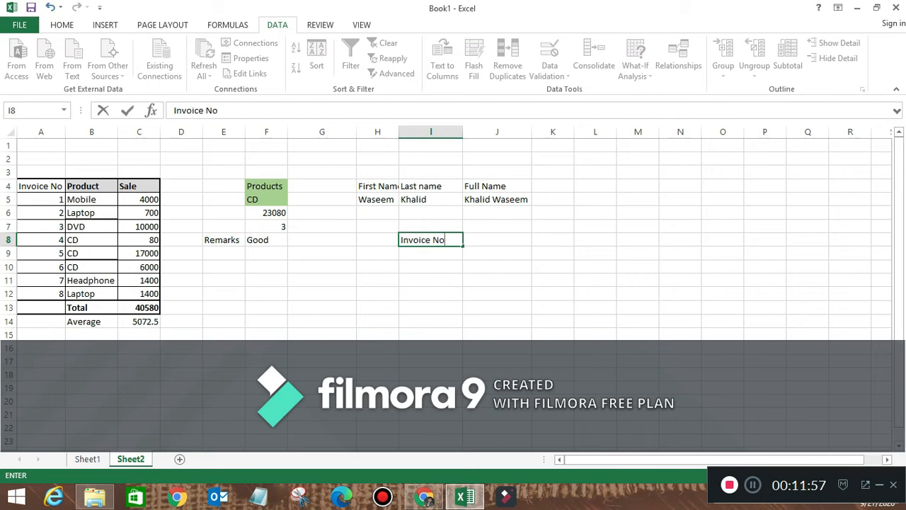
key("Return")
- Add the labels 'Product Name' in I9 and 'Sale' in I10
type("JP")
key("BackSpace")
key("BackSpace")
type("Procu")
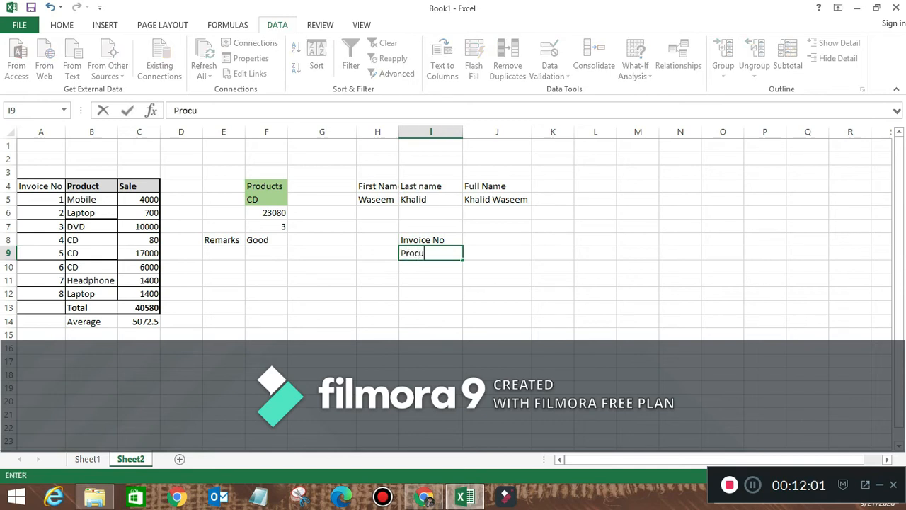
key("BackSpace")
key("BackSpace")
type("duct Name")
key("Return")
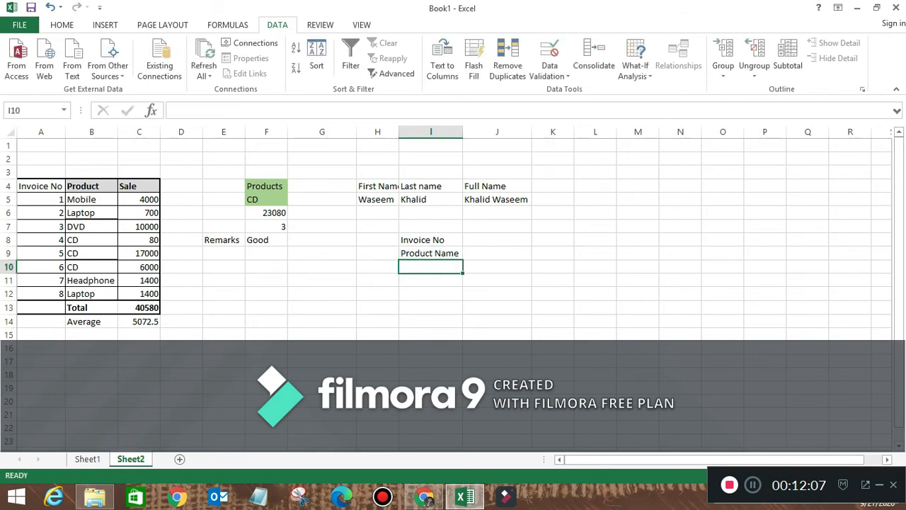
type("Sale")
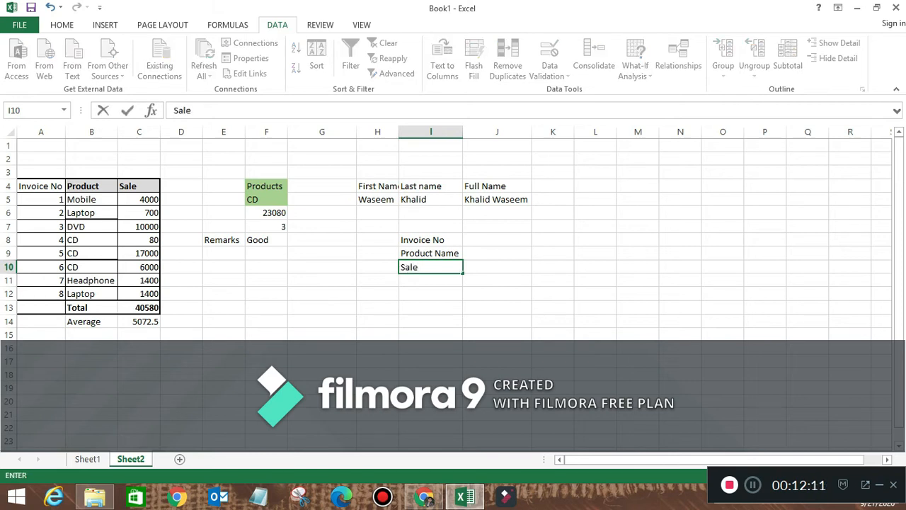
key("Right")
- Select I8:J8 and bring up the Home tab formatting commands
key("Left")
key("Up")
key("Up")
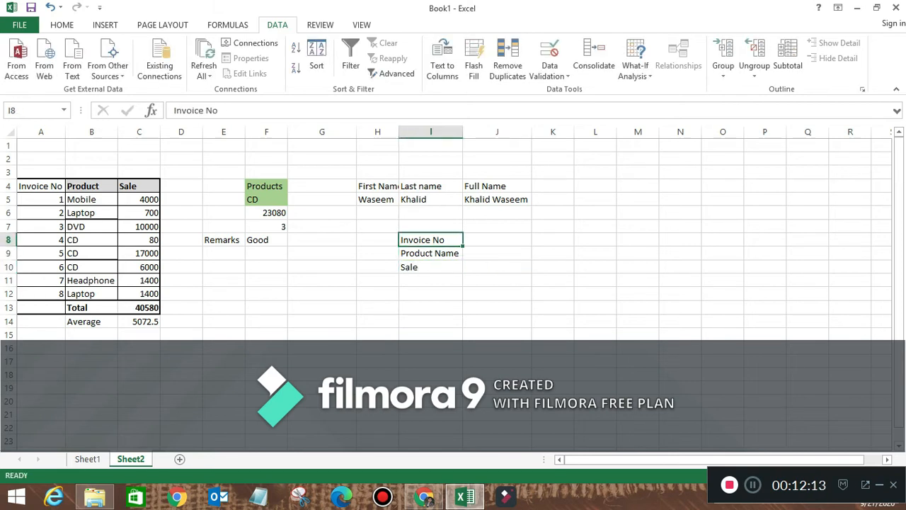
key("shift+Right")
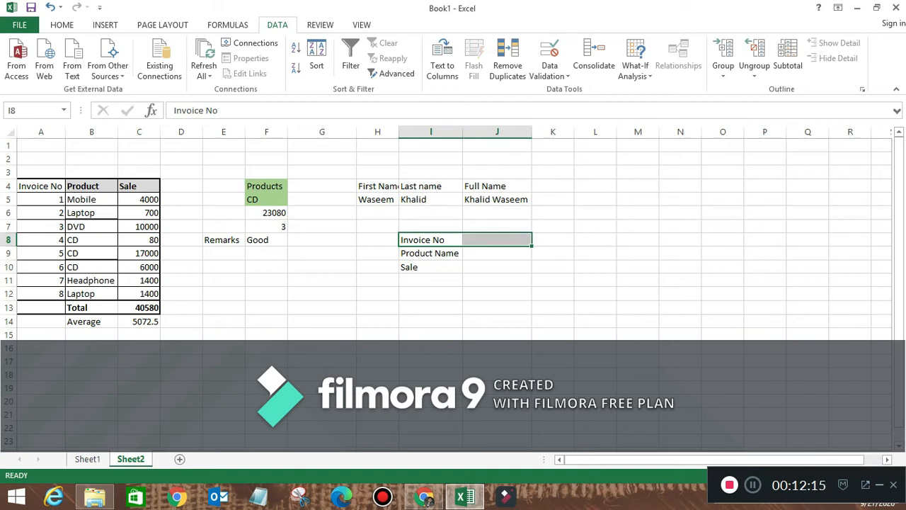
key("alt+h")
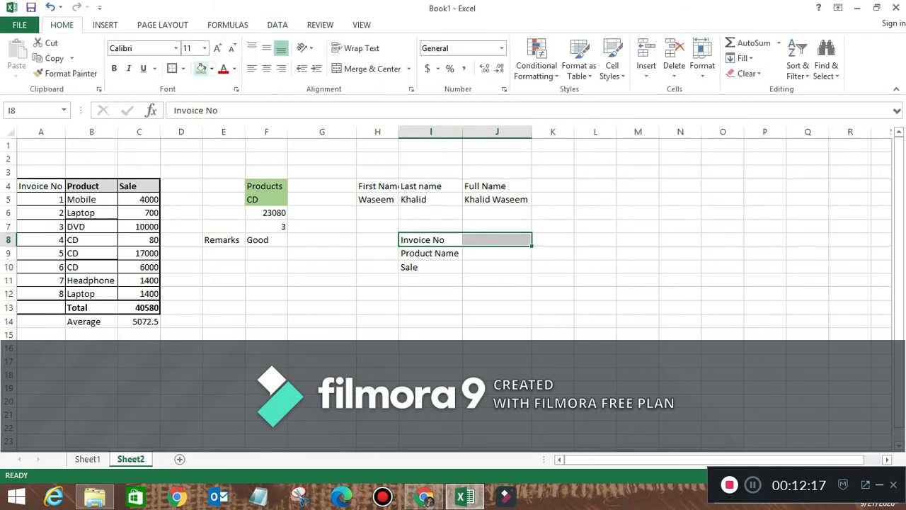
- Fill I8:J8 light orange, I9:J9 green and I10:J10 yellow
left_click(212, 68)
left_click(257, 128)
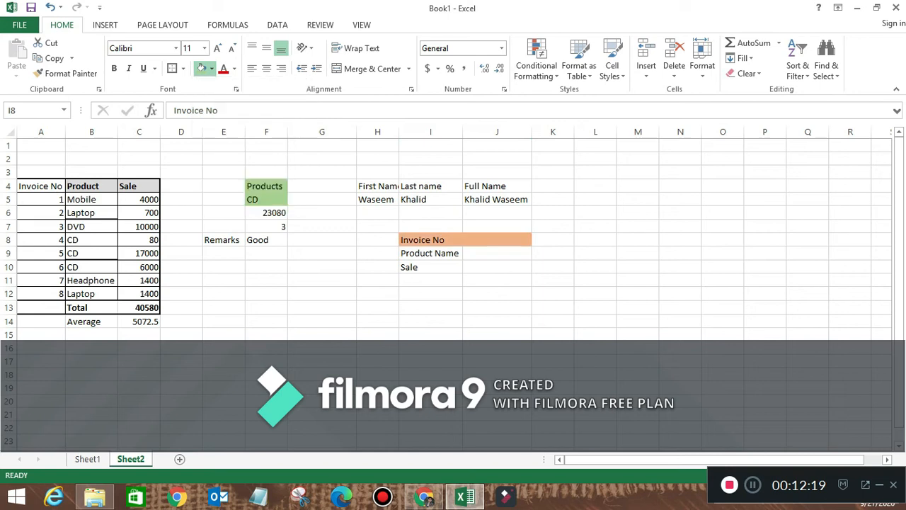
left_click_drag(431, 252, 497, 253)
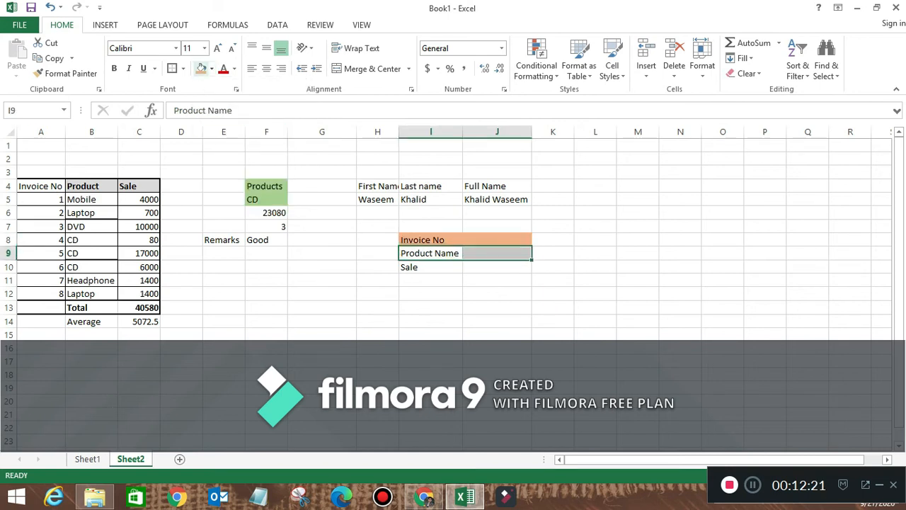
left_click(212, 68)
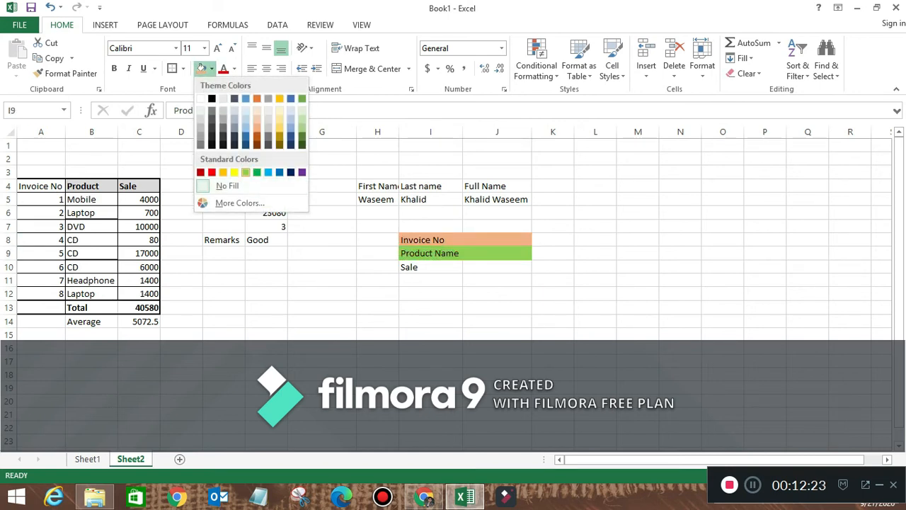
left_click(257, 172)
left_click_drag(430, 267, 498, 267)
left_click(212, 68)
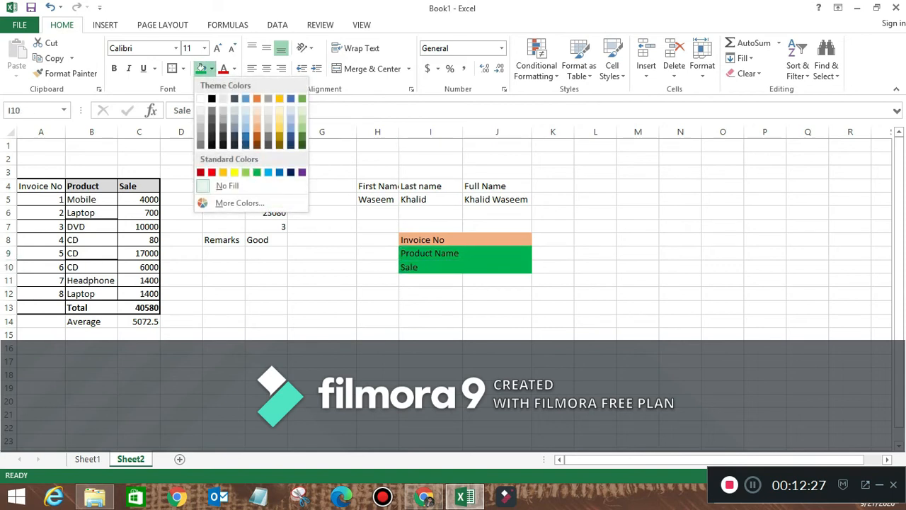
left_click(246, 172)
- Deselect the coloured rows and select J9, beside Product Name, for the lookup formula
left_click(431, 240)
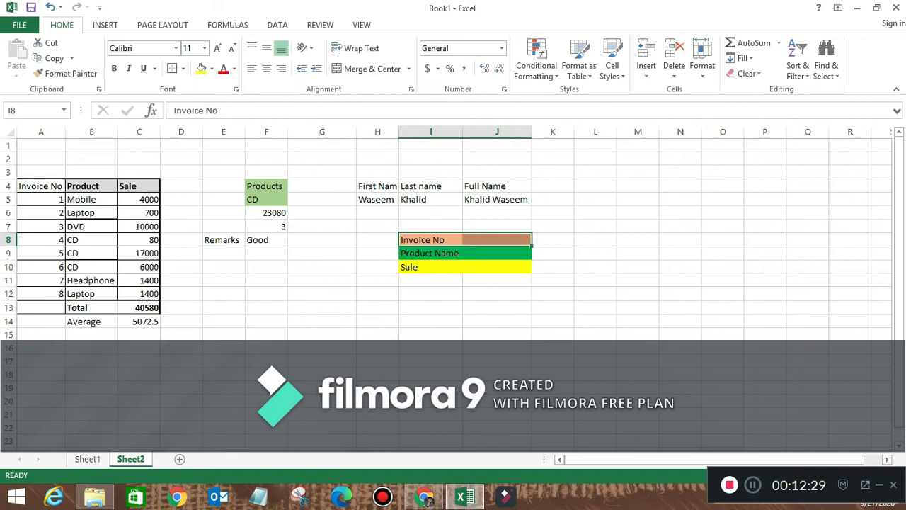
left_click(497, 239)
left_click(497, 252)
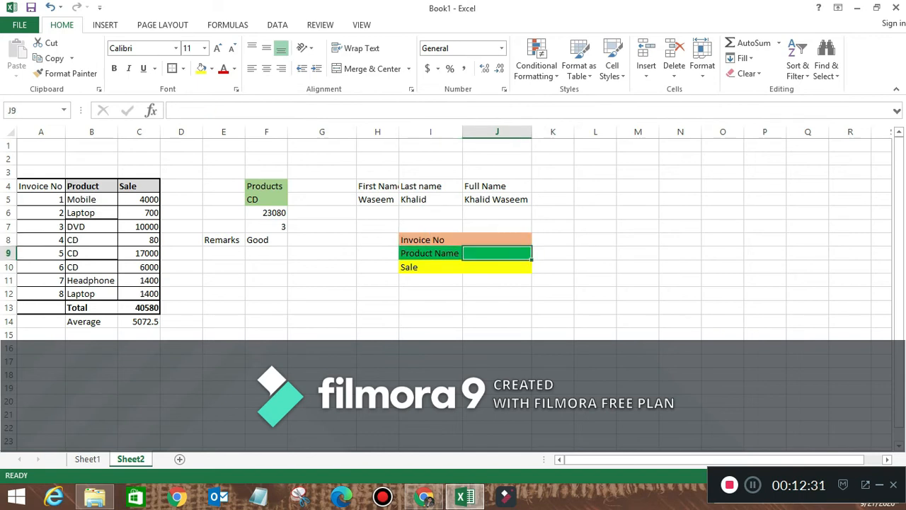
left_click(497, 239)
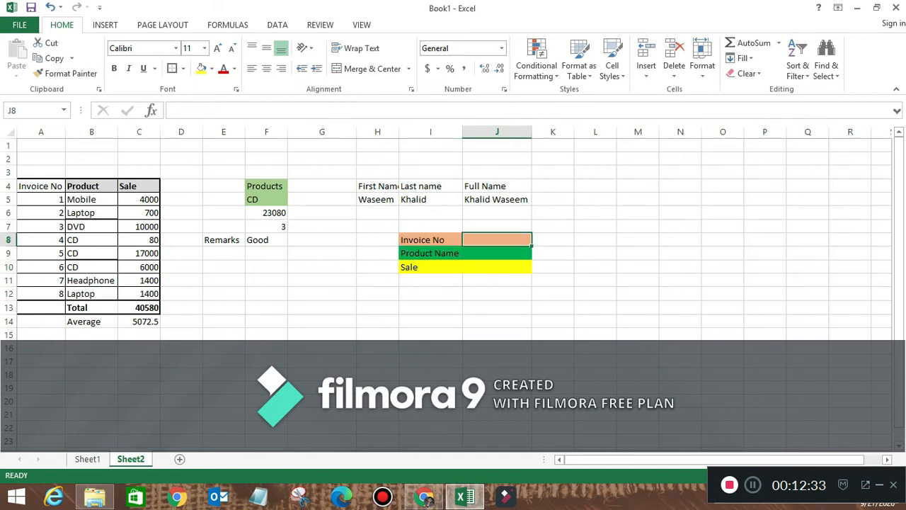
left_click(497, 252)
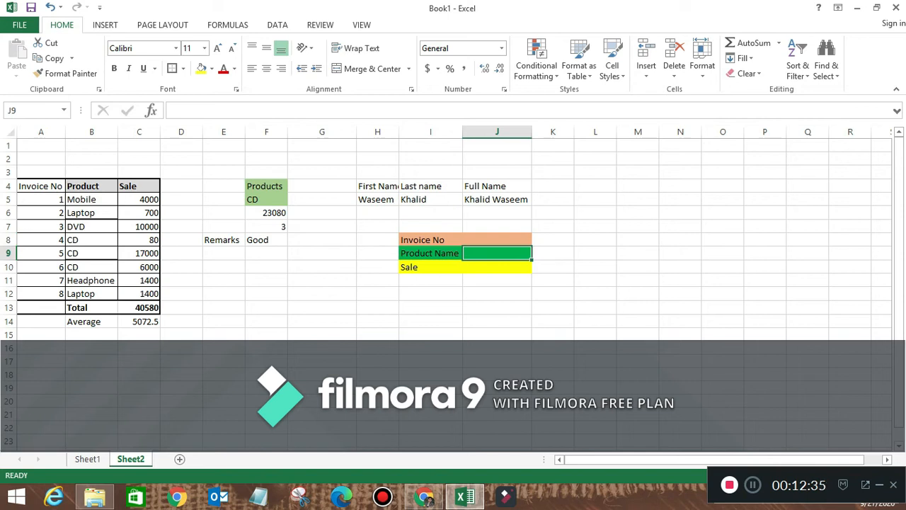
- Enter =vlookup(J8,A5:C12,2,0) in J9 to look up the Product Name
type("=")
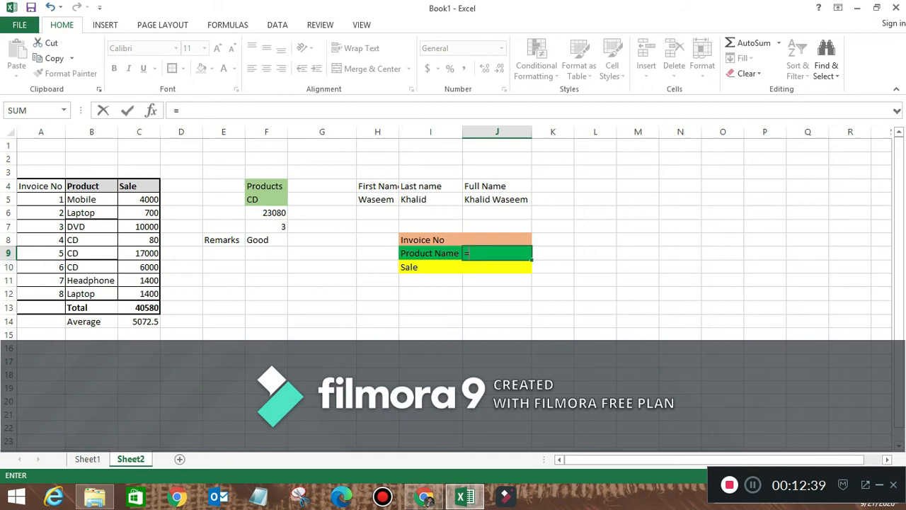
type("v")
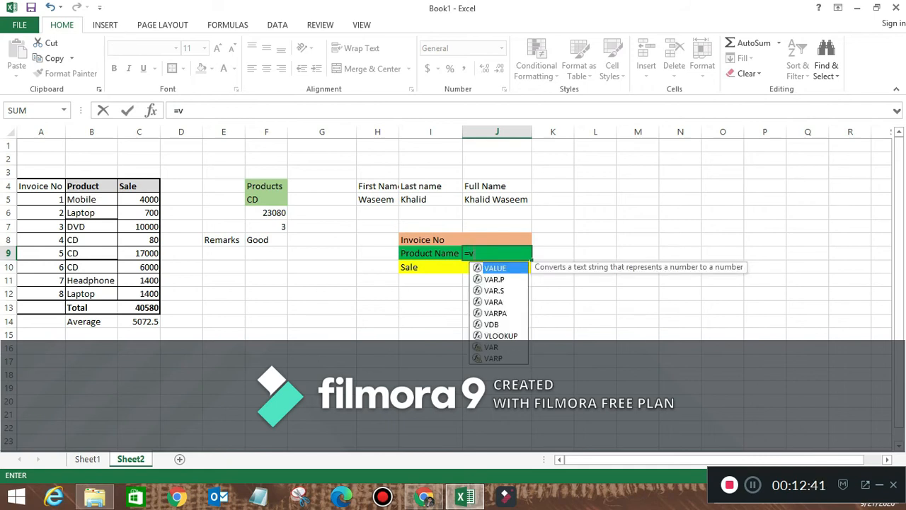
type("look")
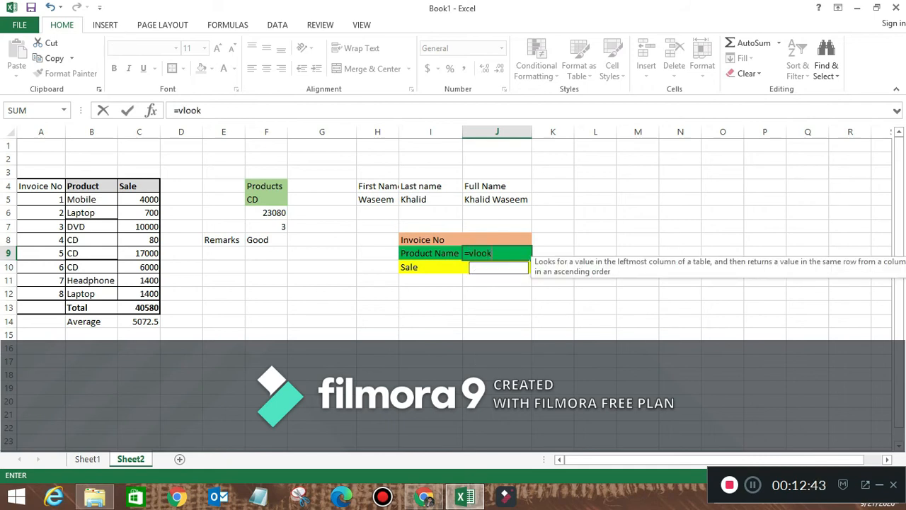
type("up(")
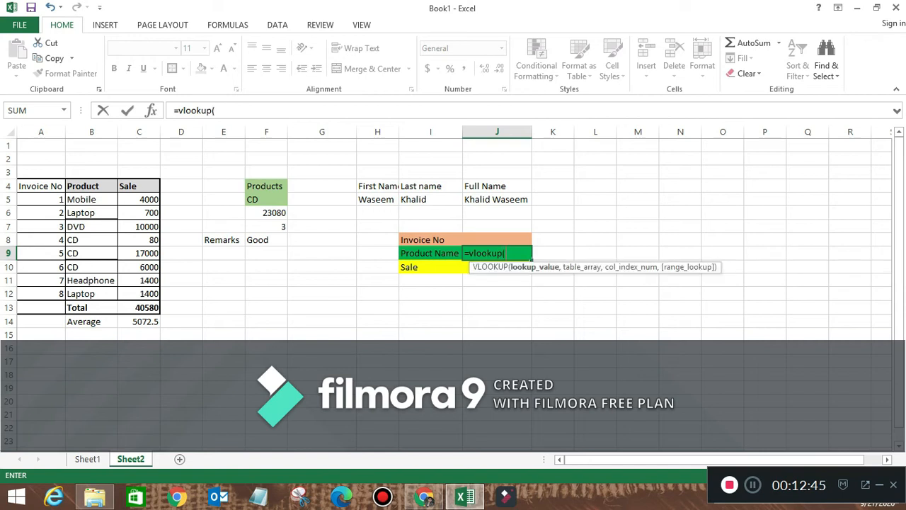
left_click(498, 240)
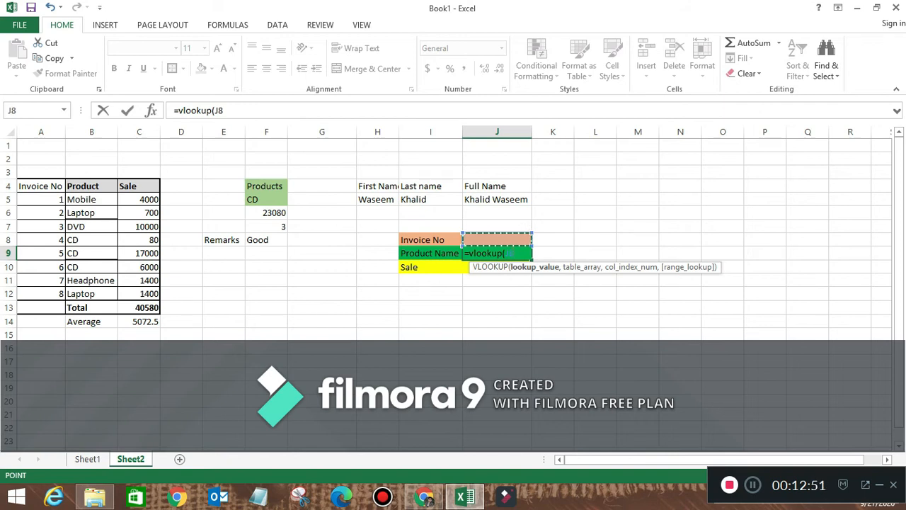
type(",")
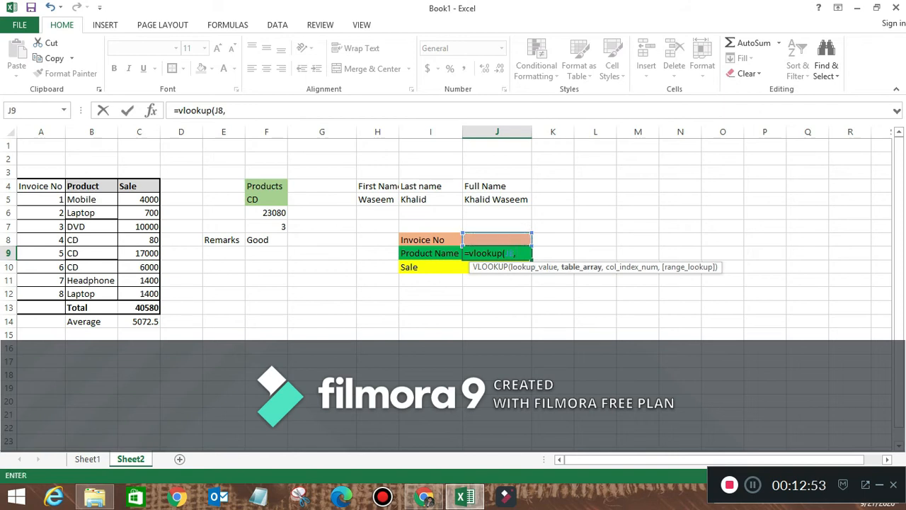
left_click_drag(42, 199, 156, 299)
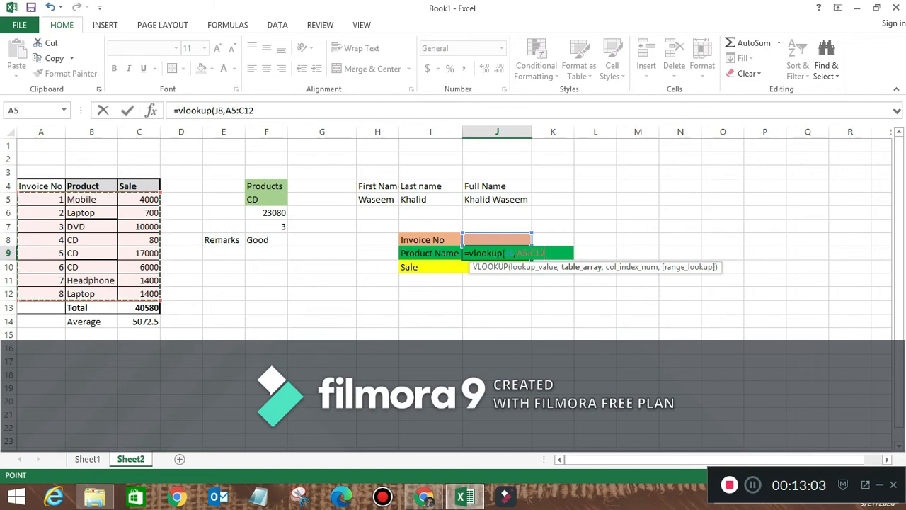
type(",")
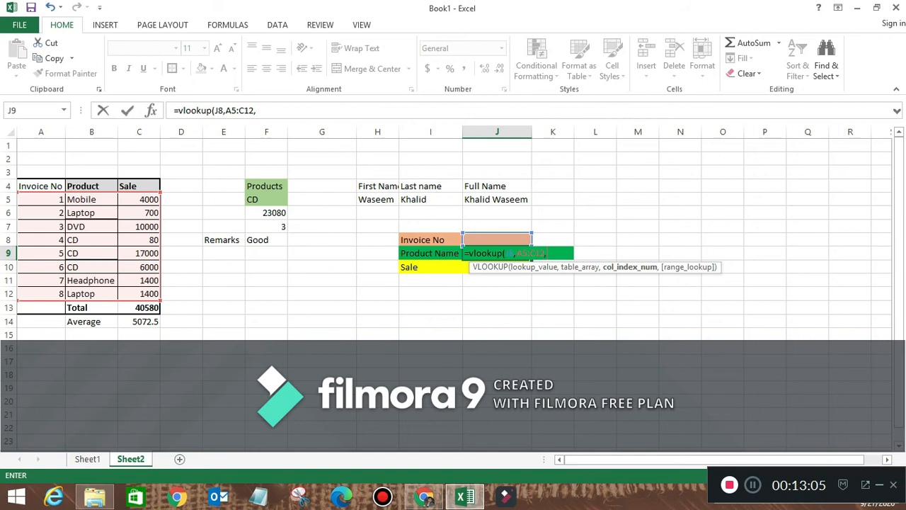
type("2,")
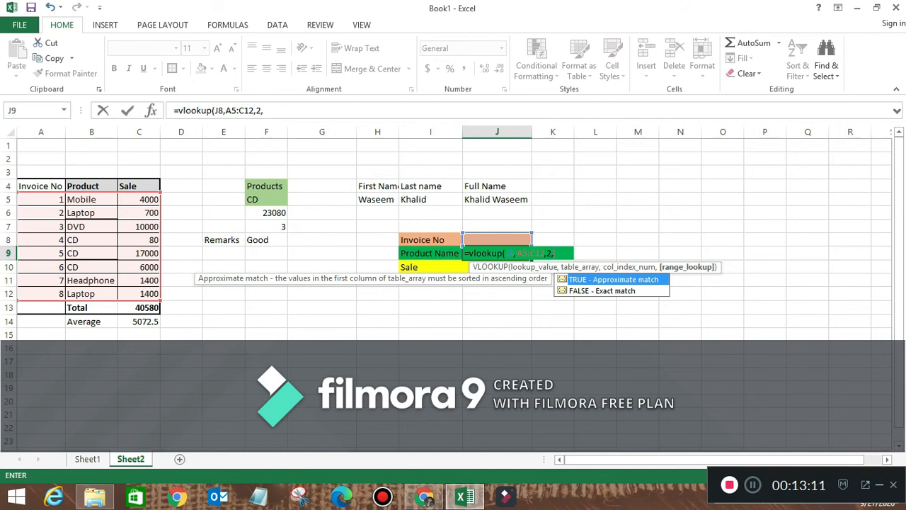
type("0)")
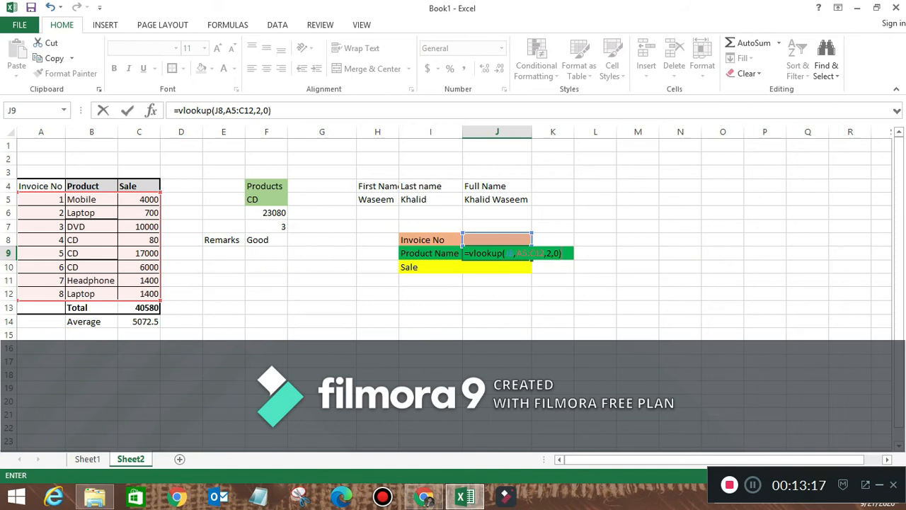
key("Return")
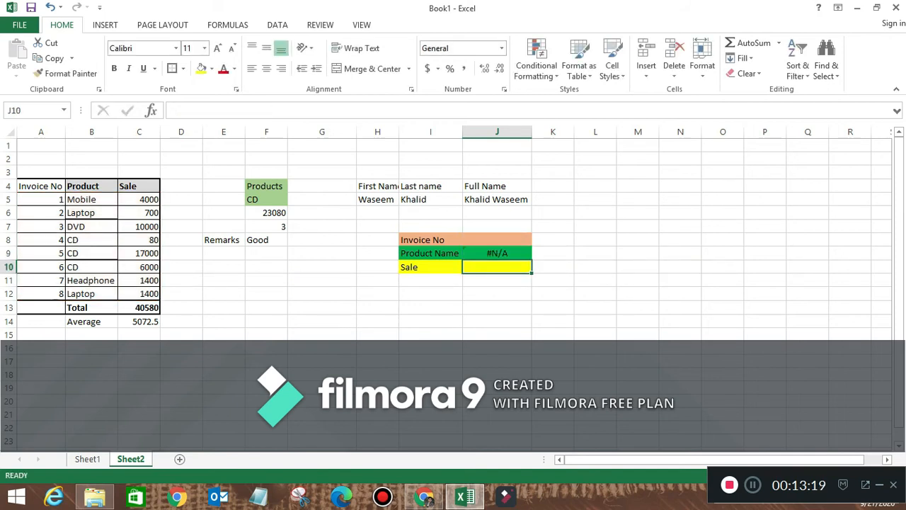
- Enter invoice number 1 in J8, then type C into the Product Name cell J9
left_click(497, 240)
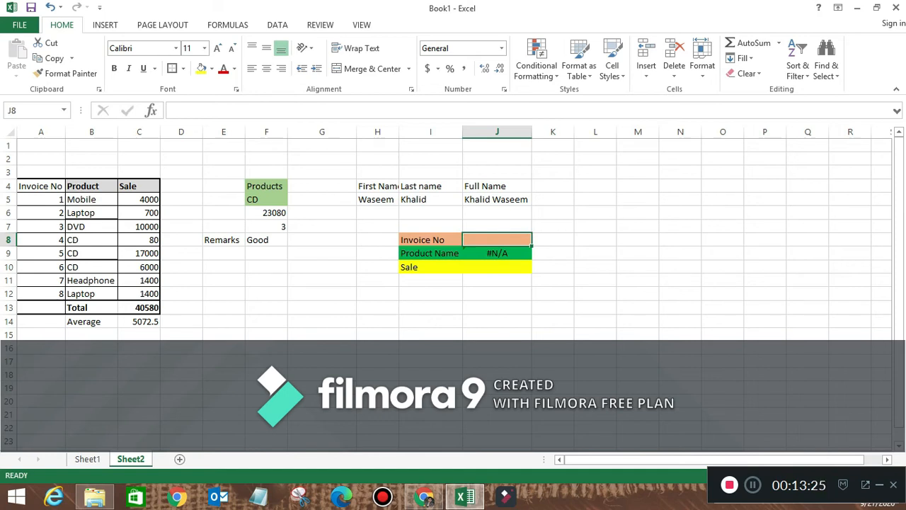
type("1")
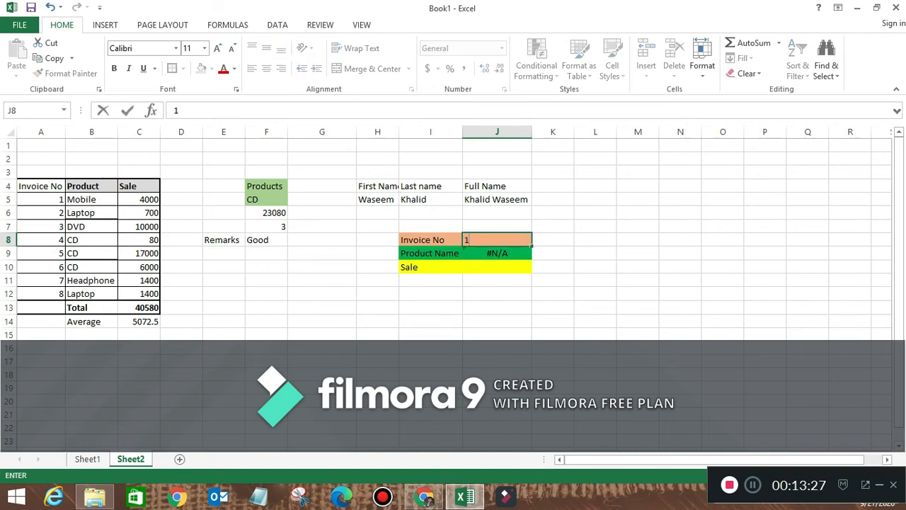
key("Return")
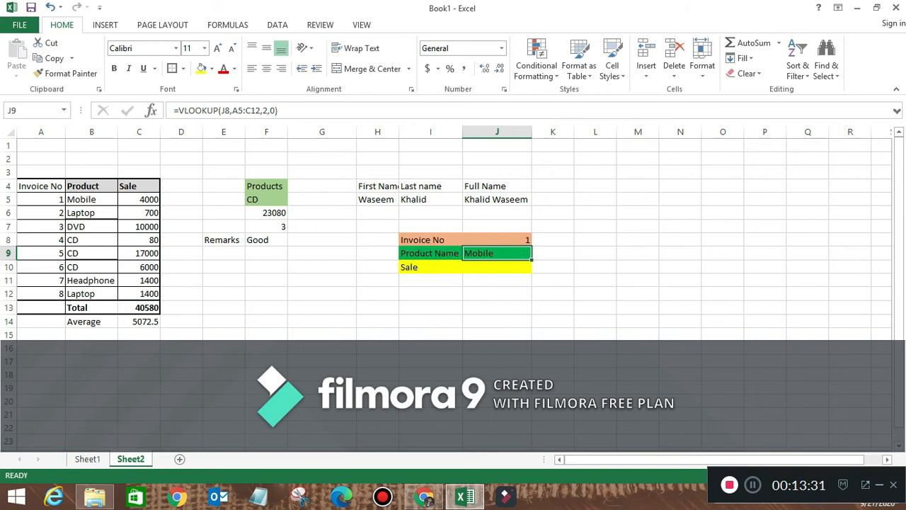
key("Down")
key("Up")
type("C")
key("Return")
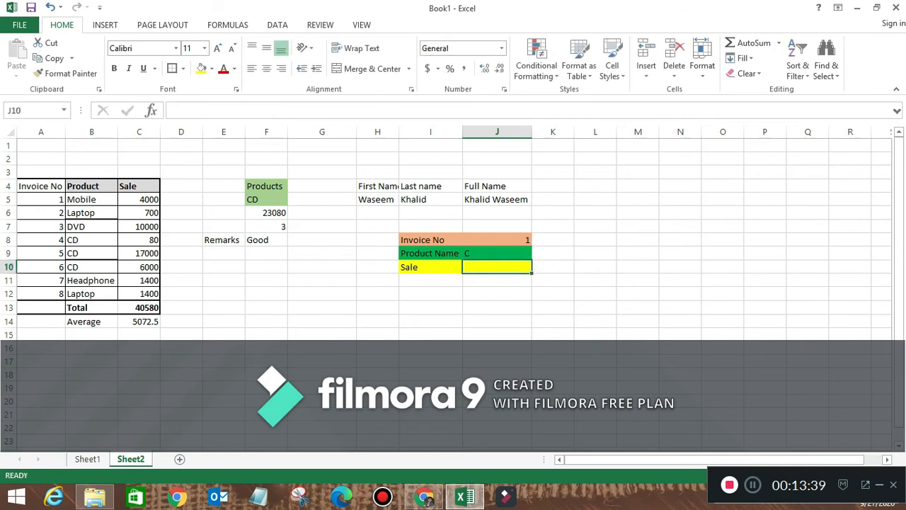
- Copy the J9 lookup formula into the Sale cell J10
left_click(497, 253)
key("ctrl+c")
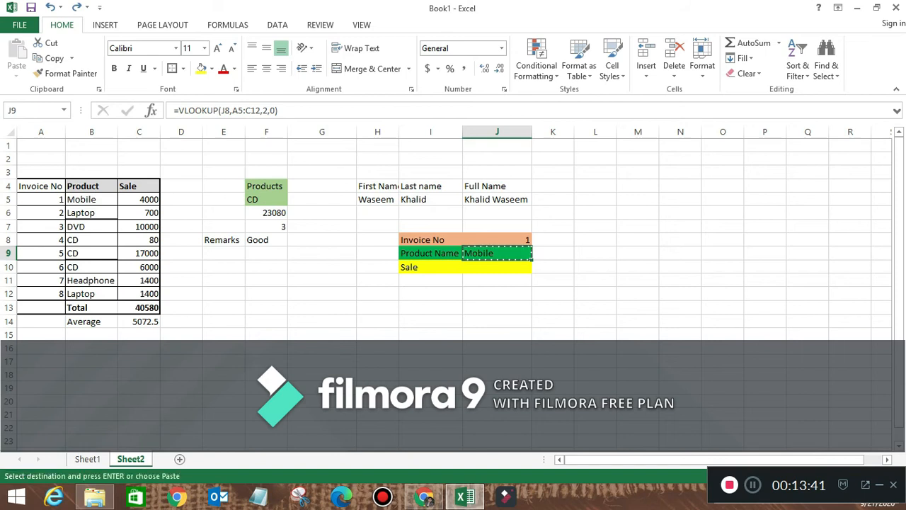
left_click(497, 267)
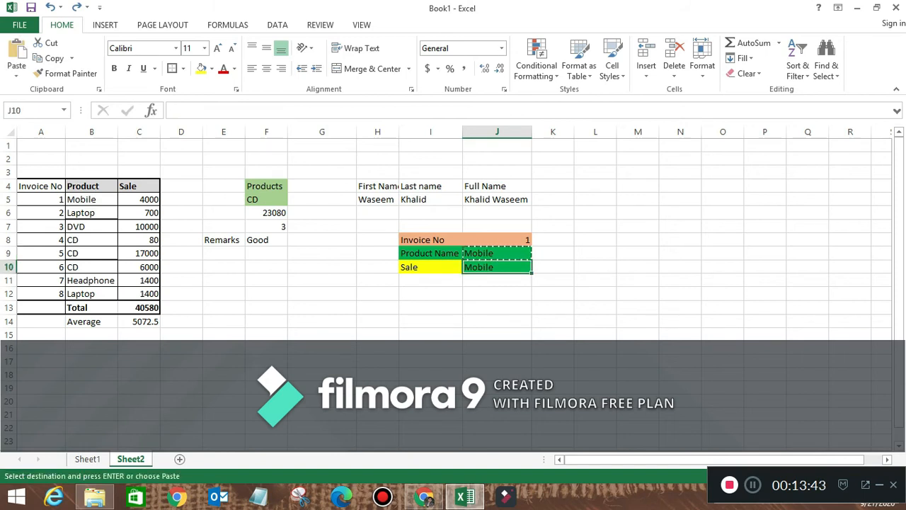
key("ctrl+v")
key("Down")
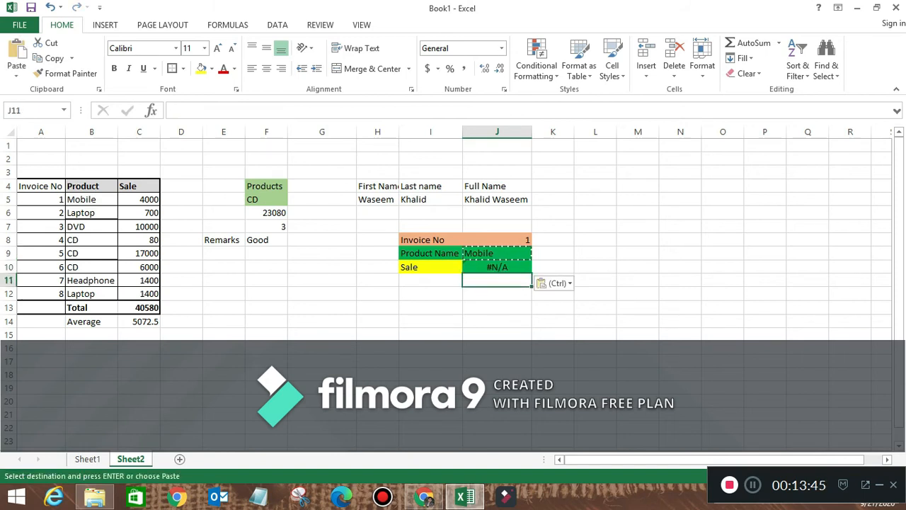
key("ctrl+z")
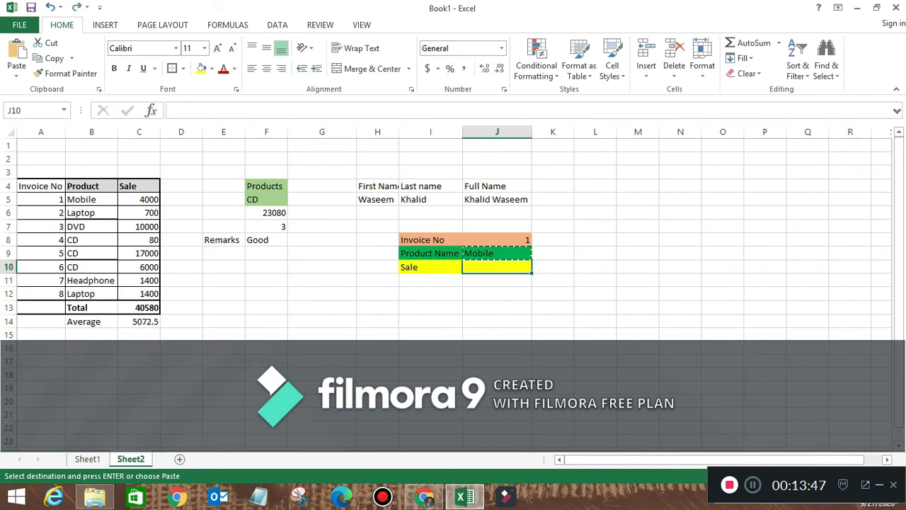
left_click(497, 280)
left_click(498, 267)
right_click(514, 268)
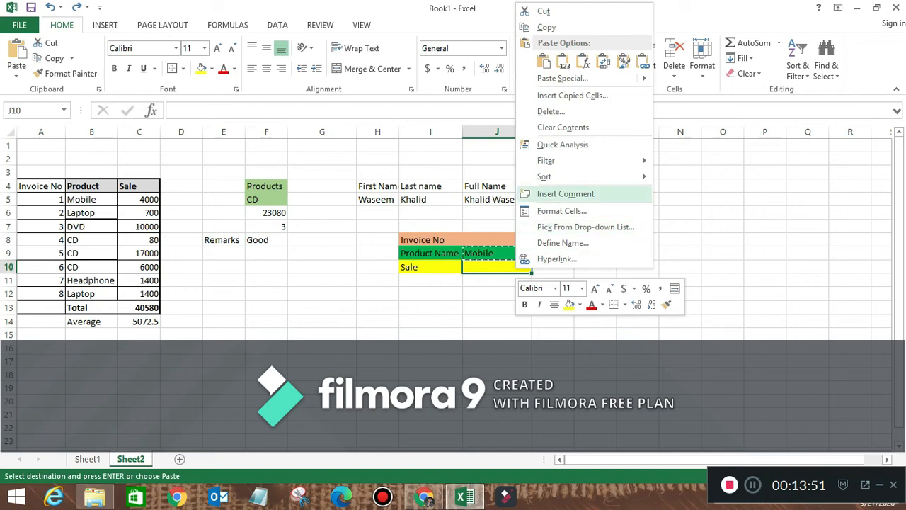
left_click(584, 61)
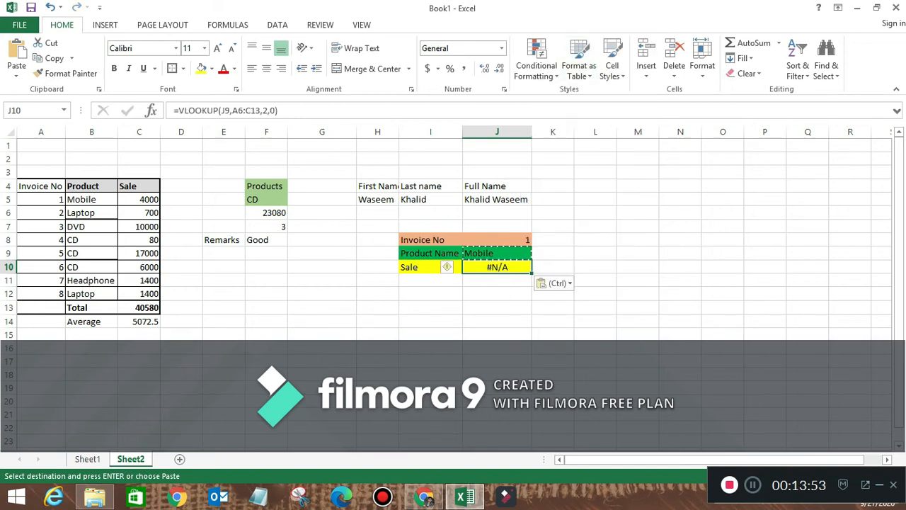
- Edit J10's formula to return column 3 with the range starting at A5: =VLOOKUP(J9,A5:C13,3,0)
left_click(266, 110)
type("3")
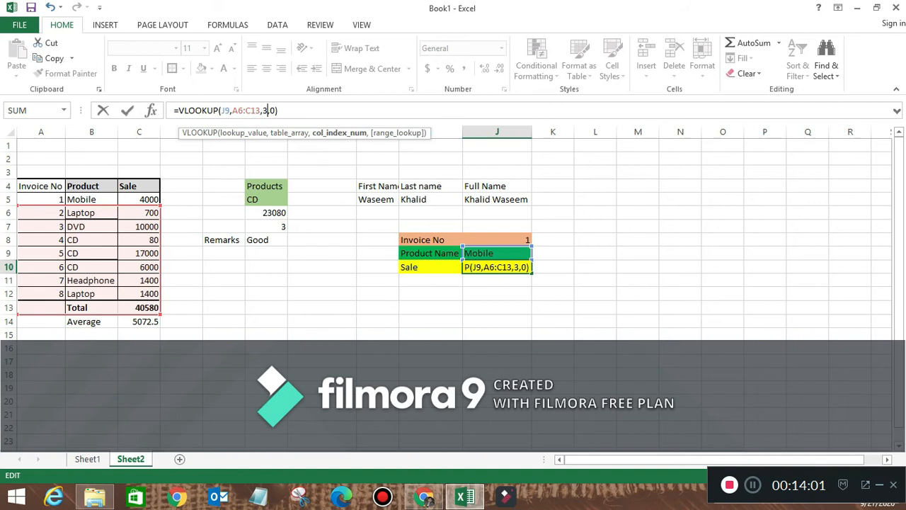
left_click(225, 110)
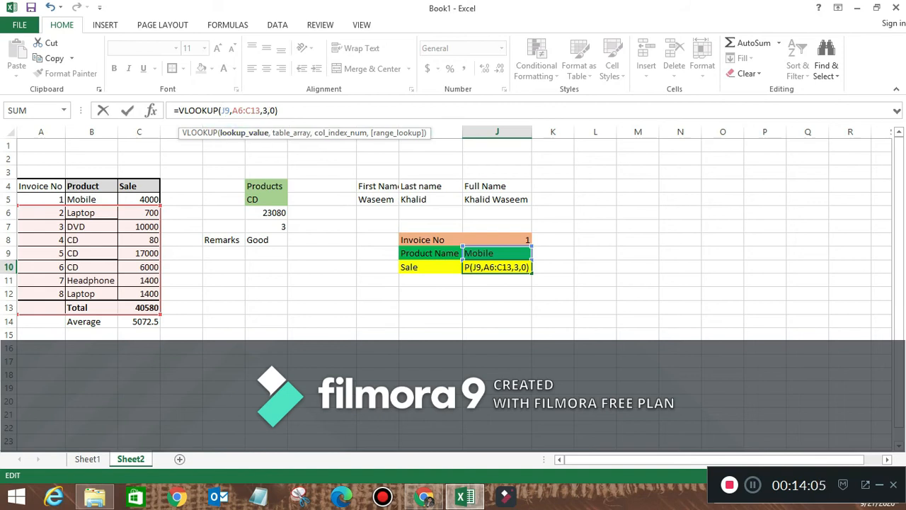
left_click(244, 111)
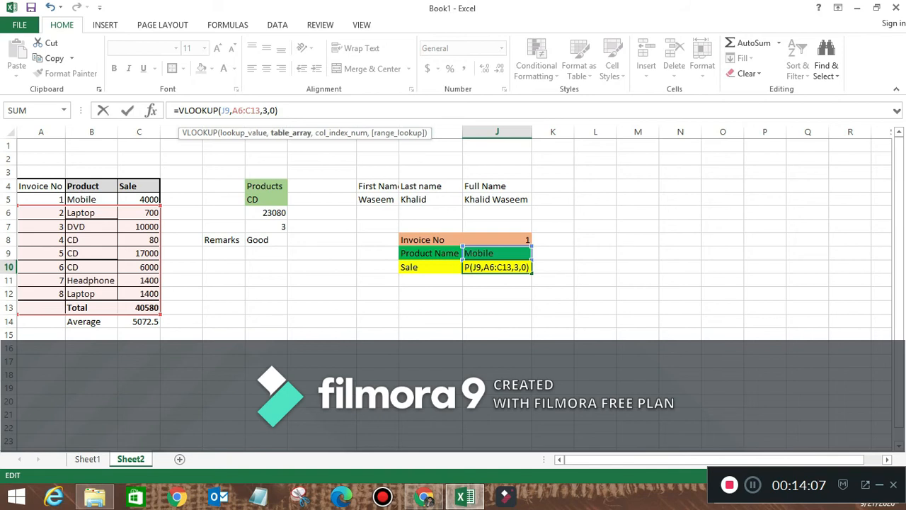
key("BackSpace")
type("5")
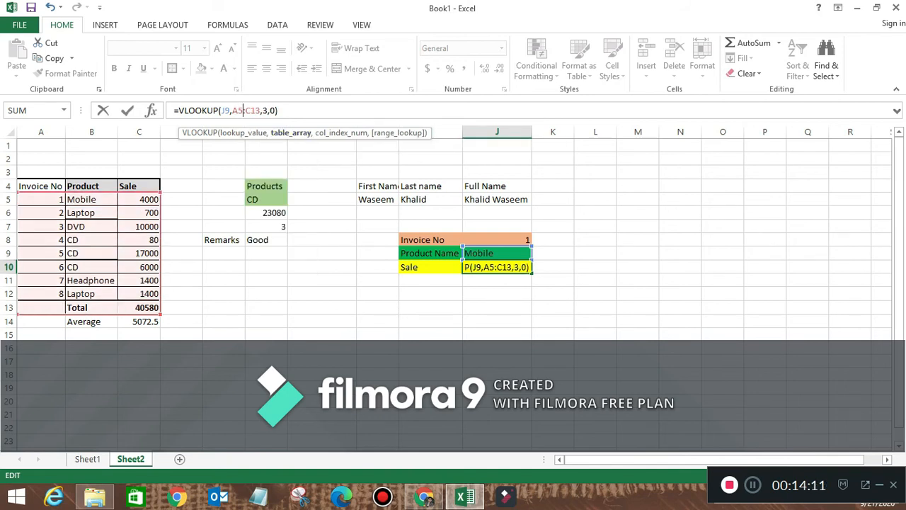
key("Return")
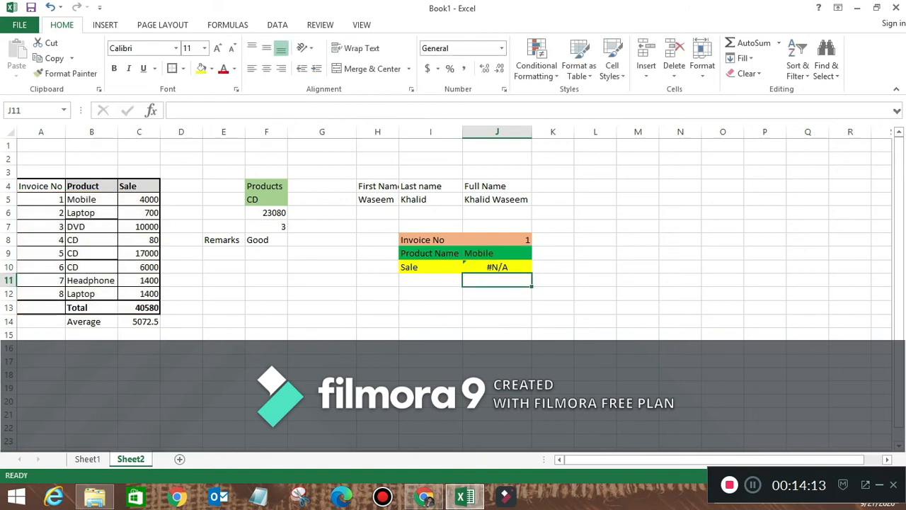
- Re-edit the end of J10's table range, trying C11 and C14 before settling on C13
left_click(497, 267)
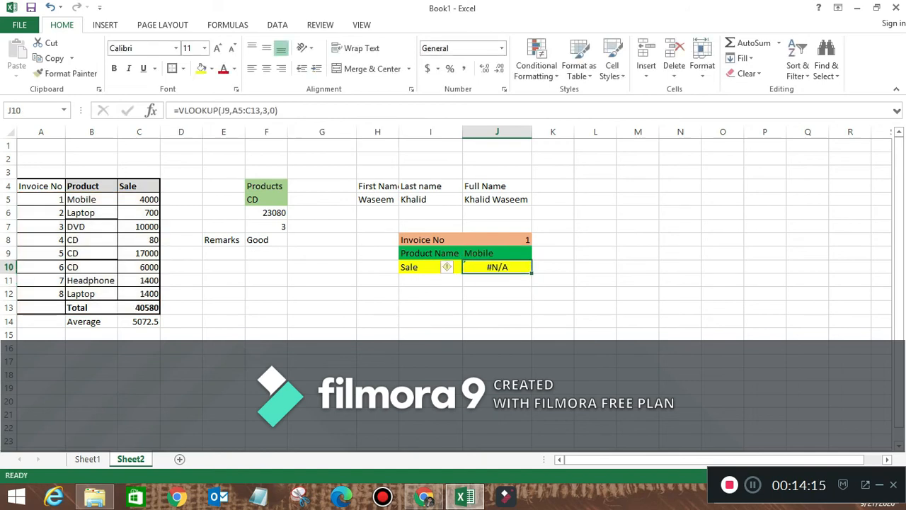
key("F2")
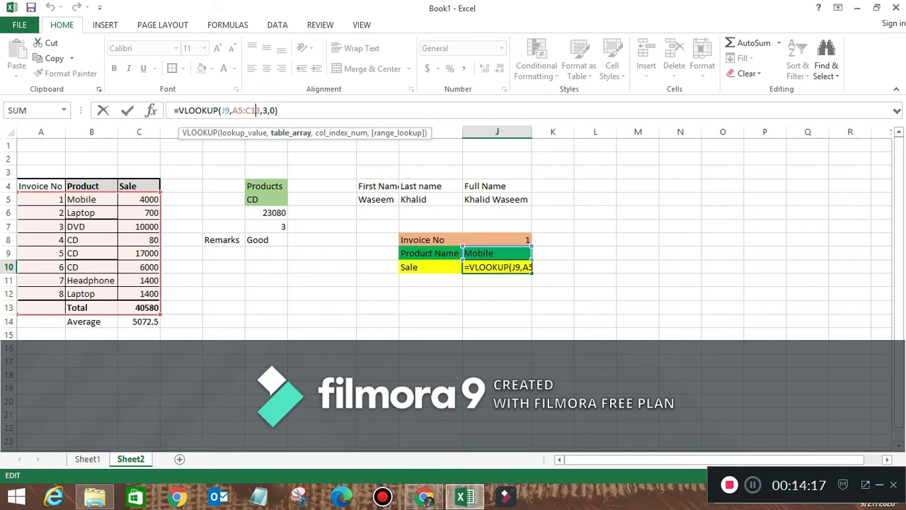
key("BackSpace")
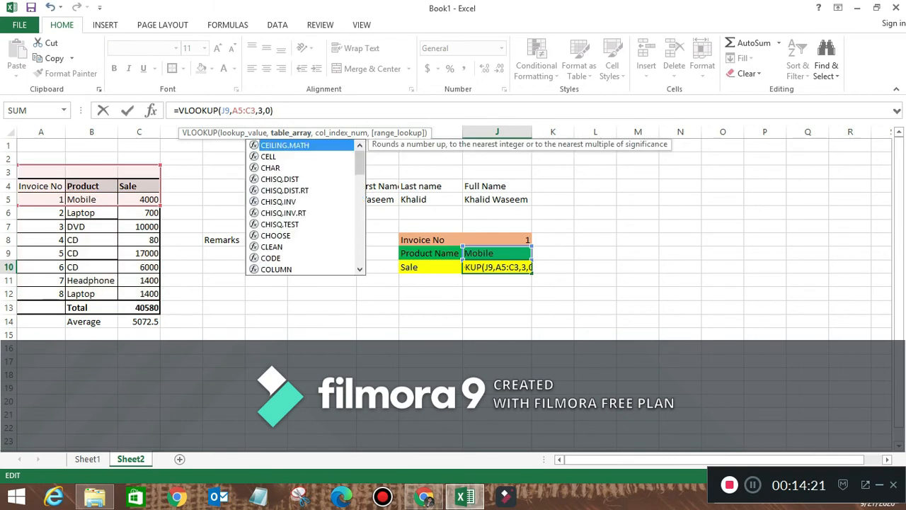
type("1")
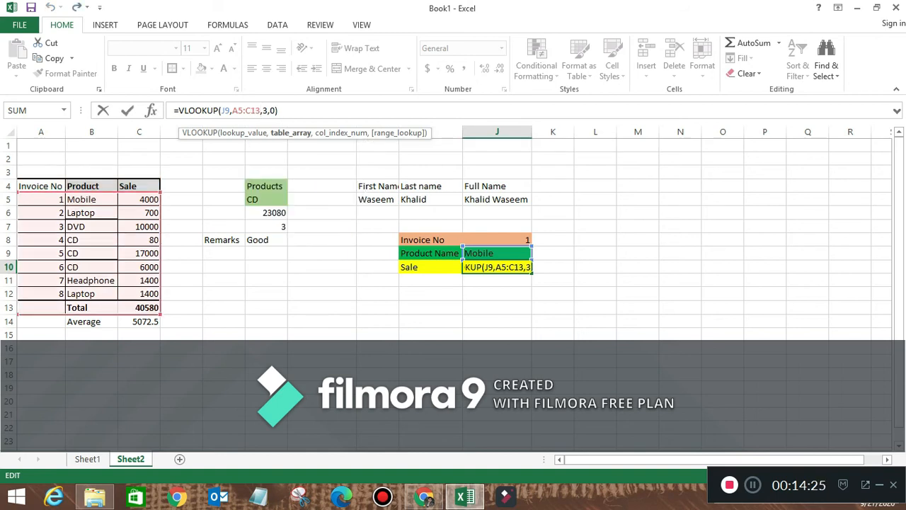
key("BackSpace")
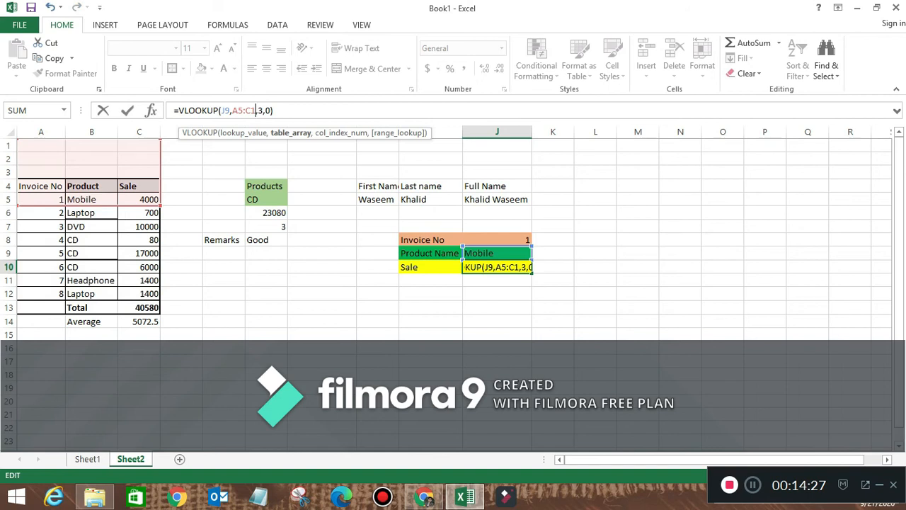
type("4")
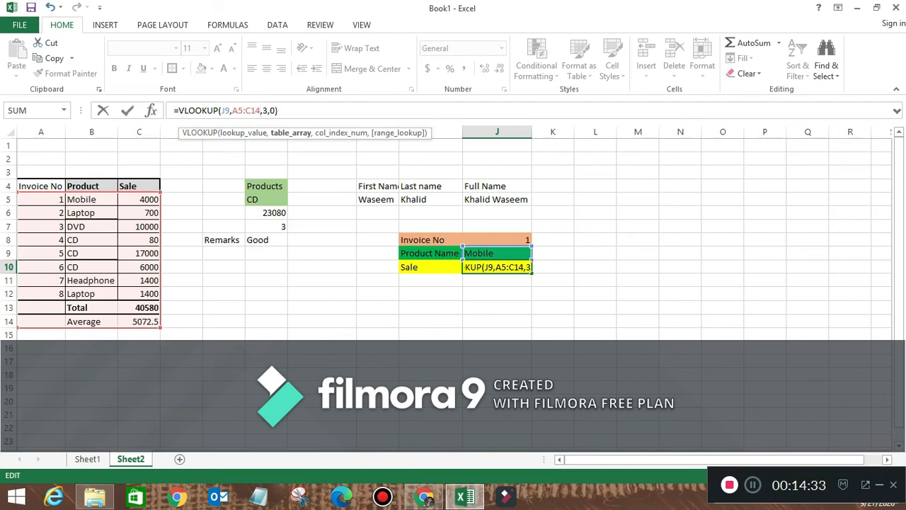
key("BackSpace")
type("3")
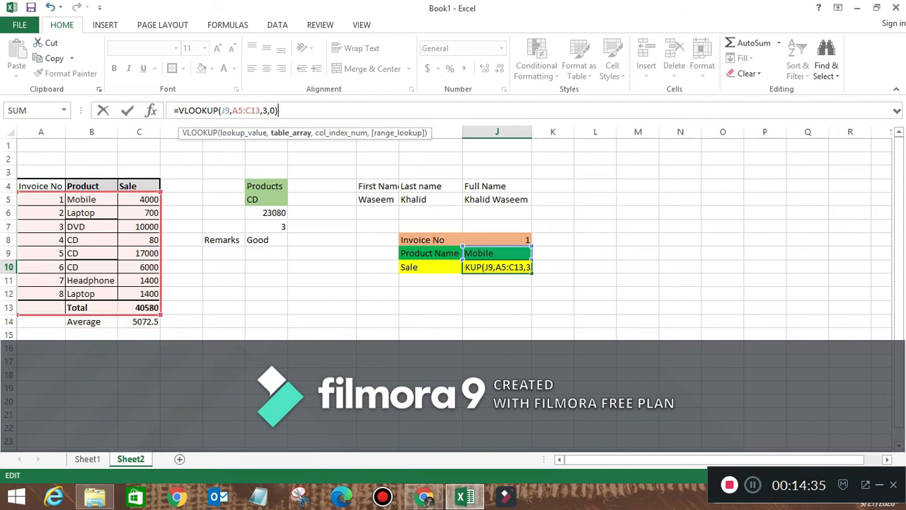
key("Return")
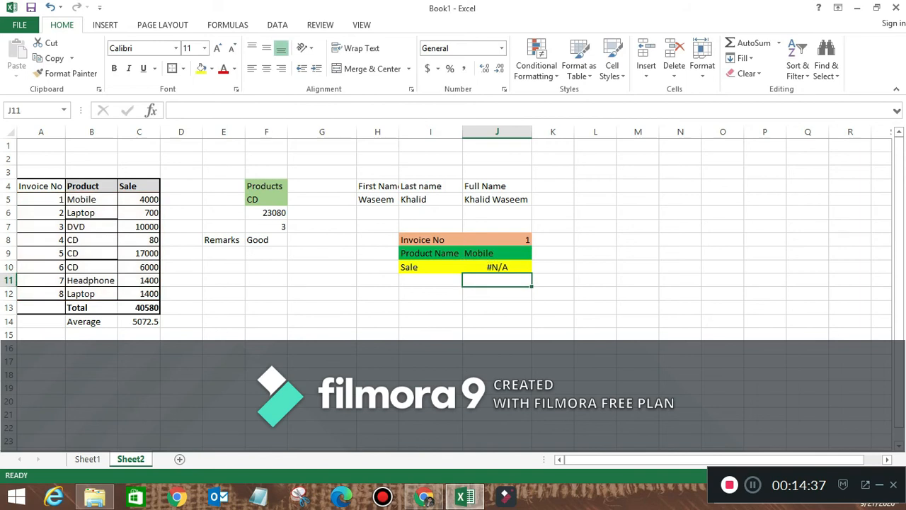
- Enter invoice number 2 in J8
left_click(497, 267)
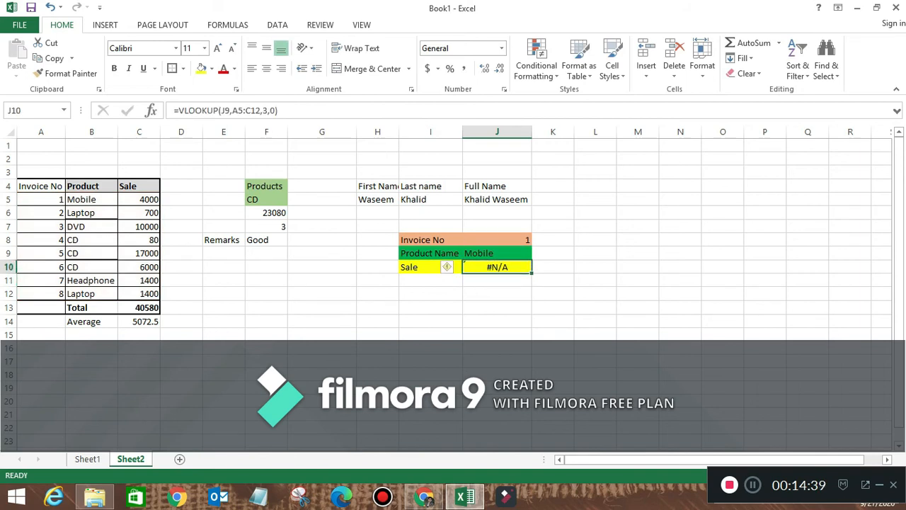
key("Up")
key("Up")
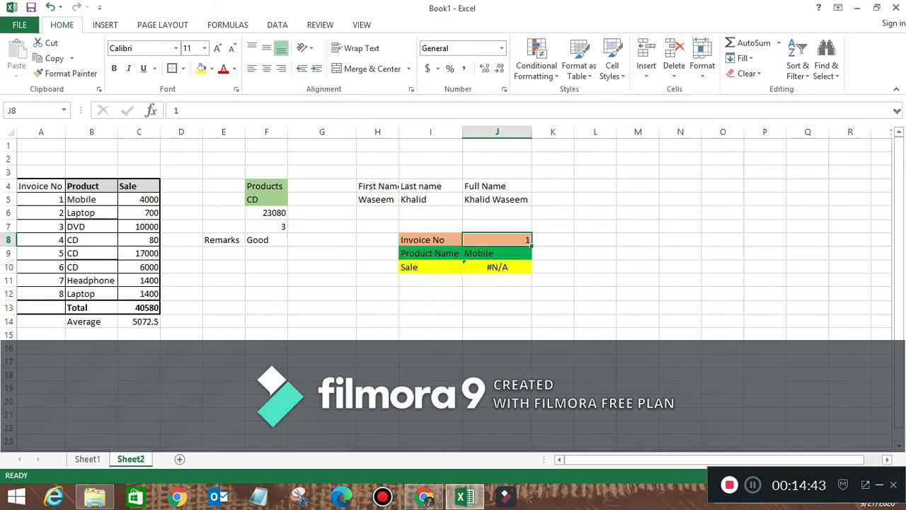
type("2")
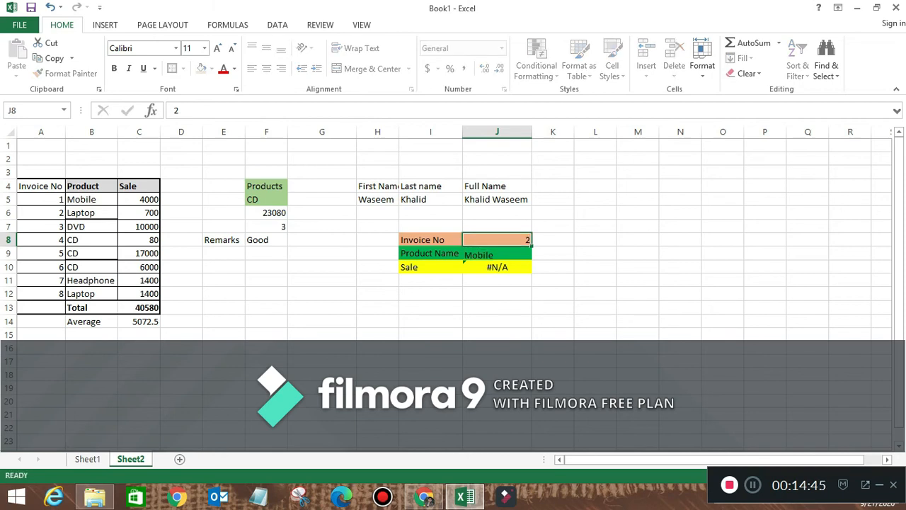
key("Return")
key("Down")
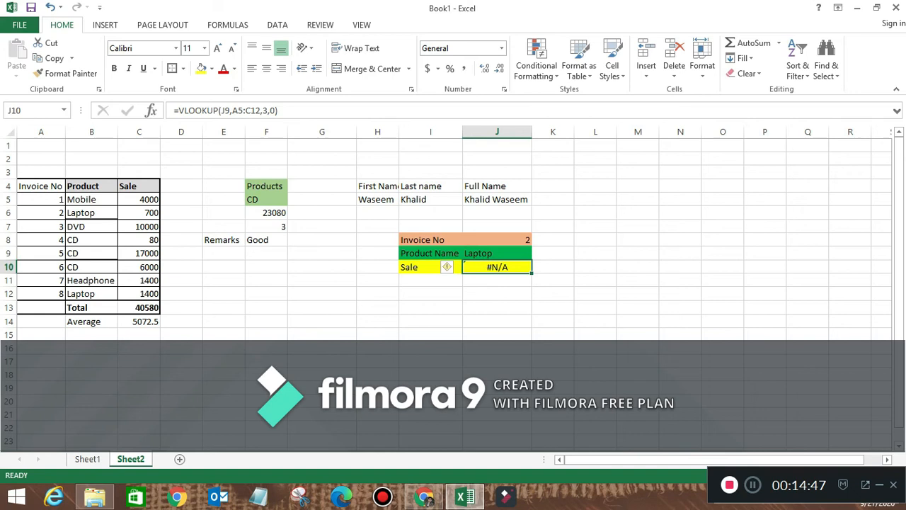
- Change the Sale formula in J10 to look up J8: =VLOOKUP(J8,A5:C12,3,0)
double_click(487, 267)
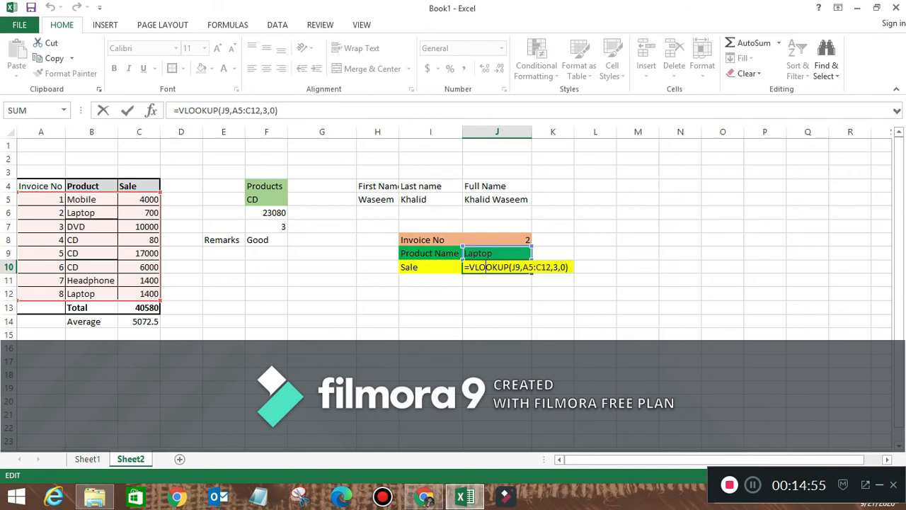
key("ctrl+Return")
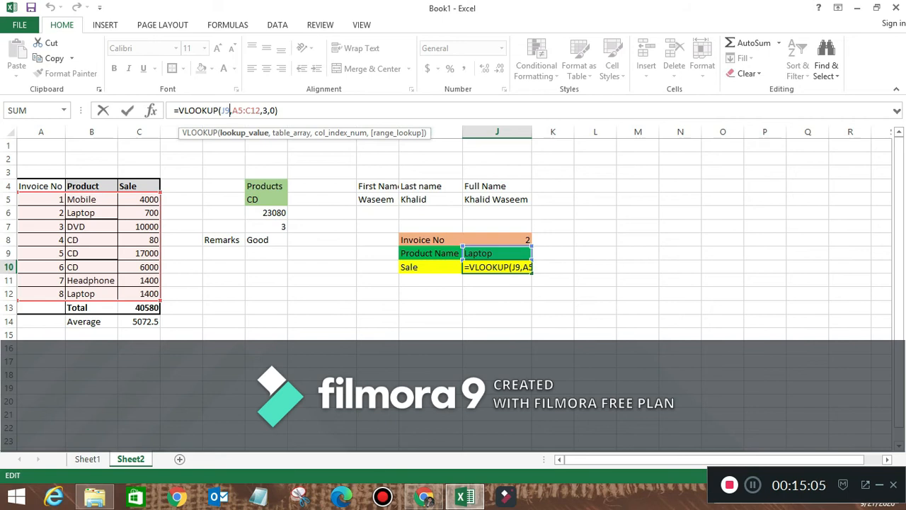
key("BackSpace")
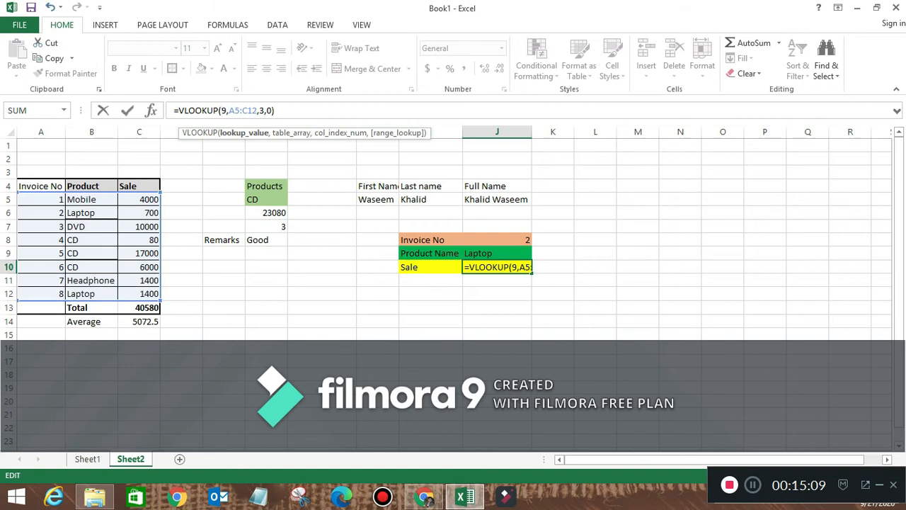
type("j")
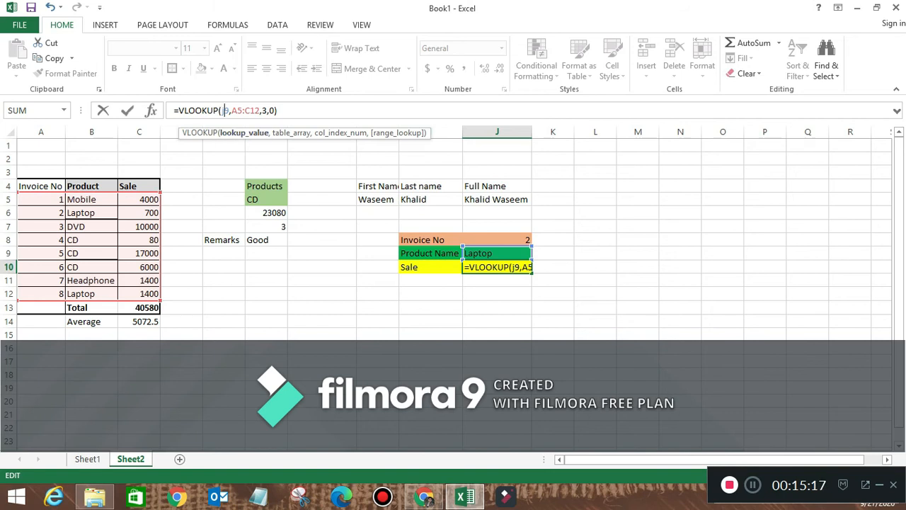
key("Delete")
type("8")
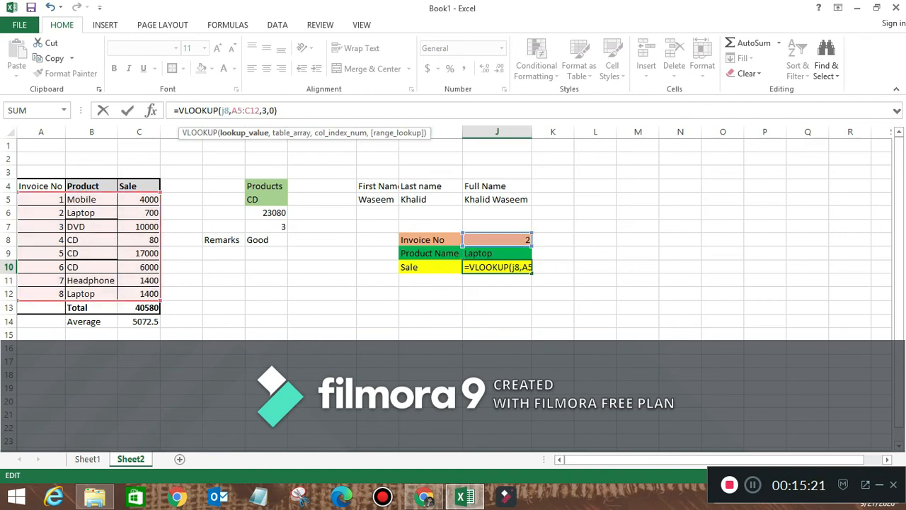
key("ctrl+Return")
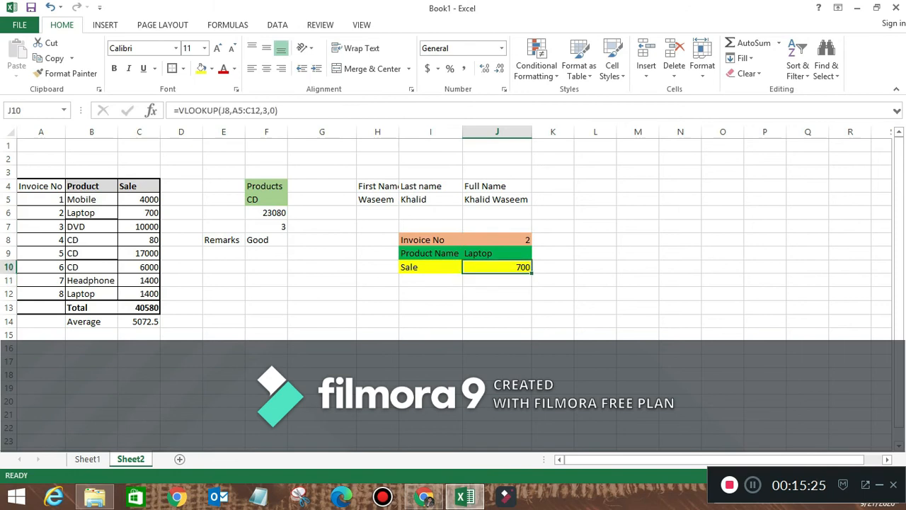
- Set the invoice number to 4, giving CD and a sale of 80, then view Sheet1
left_click(497, 239)
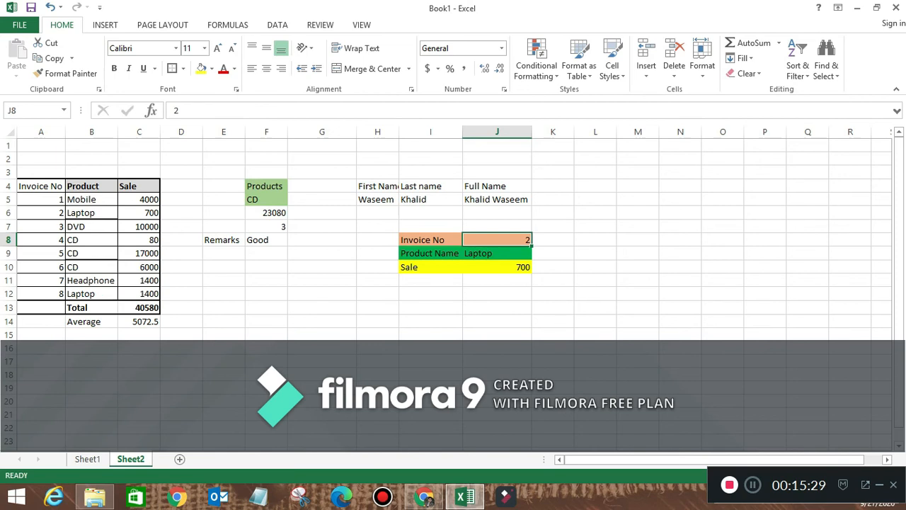
type("4")
key("Return")
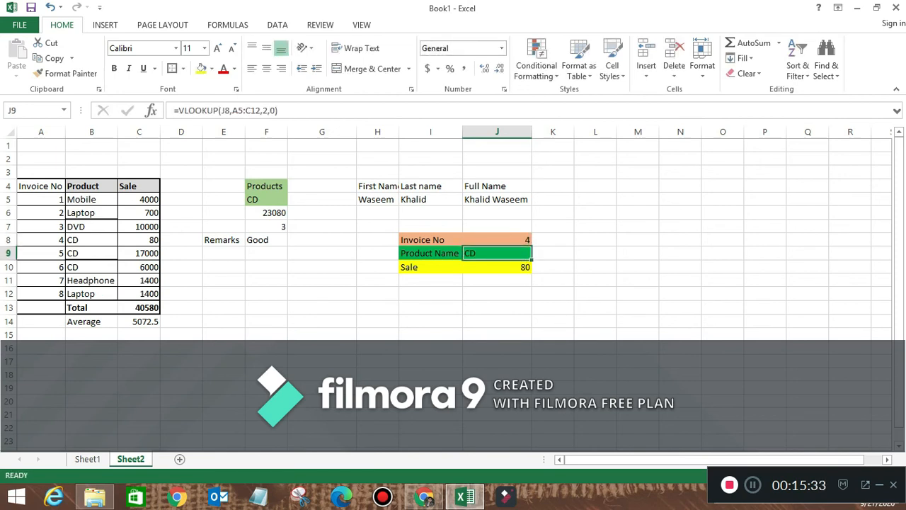
left_click(497, 267)
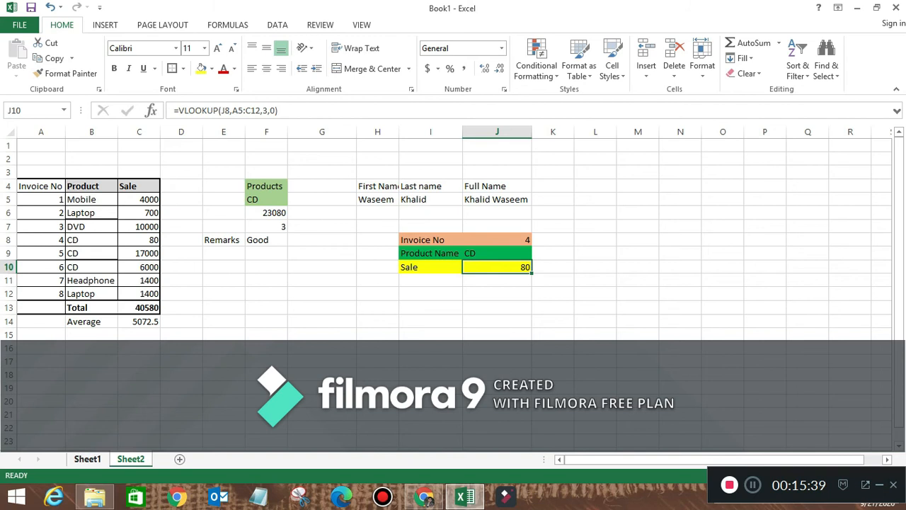
left_click(87, 459)
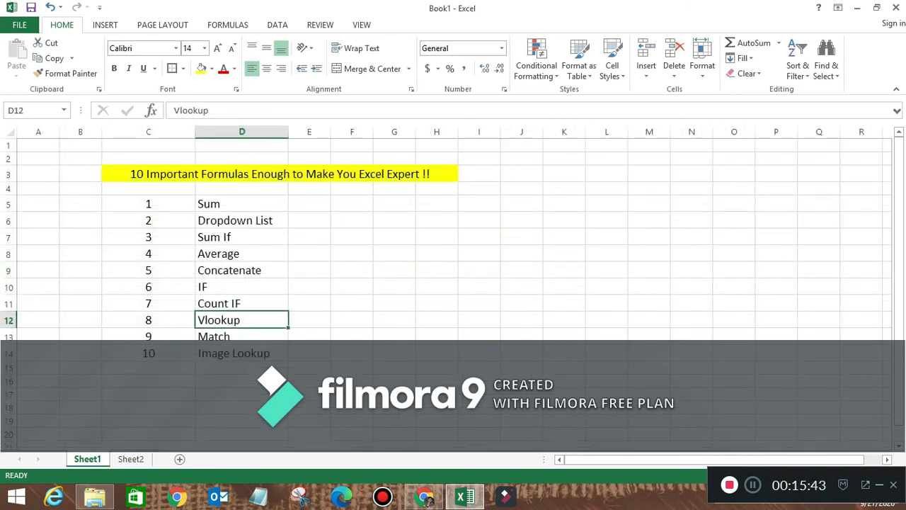
- Select Match in Sheet1's formula list, then move via Sheet2 to the Sheet3 Cash Book data
left_click(242, 336)
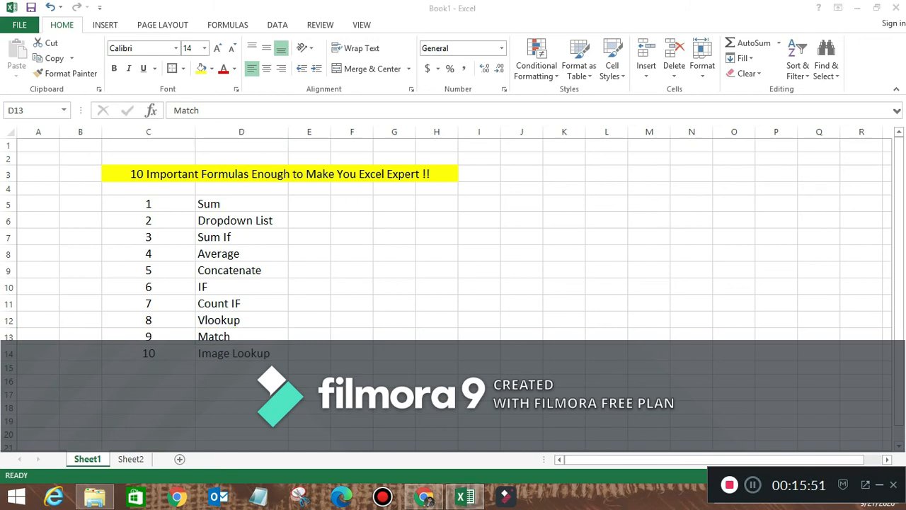
key("alt+Tab")
key("alt+Tab")
key("alt+Tab")
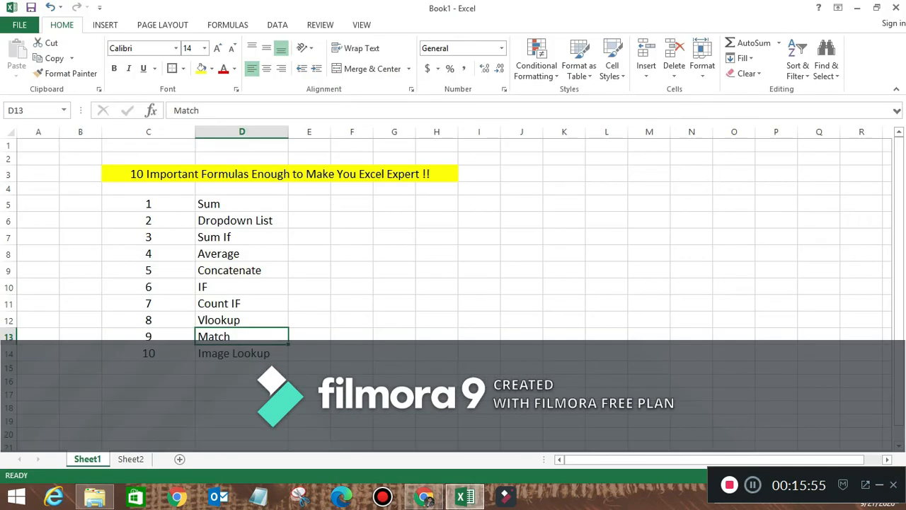
key("alt+Tab")
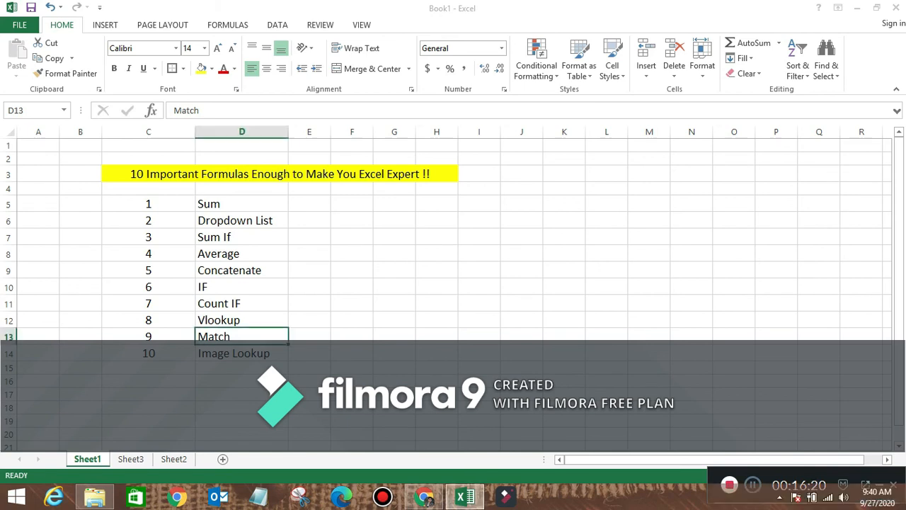
left_click(174, 458)
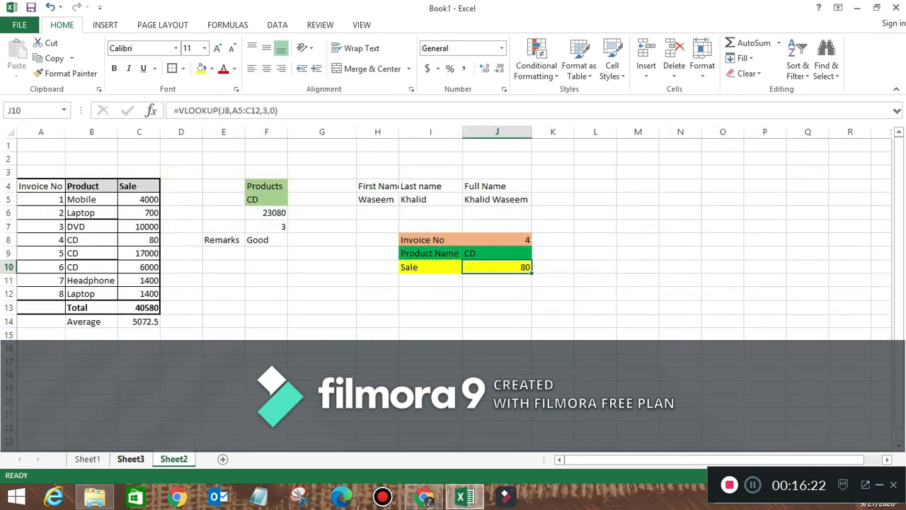
left_click(131, 459)
- AutoSum the Cash Book in D16 (564) and fill it right to E16 for the Pass Book (594)
left_click(177, 198)
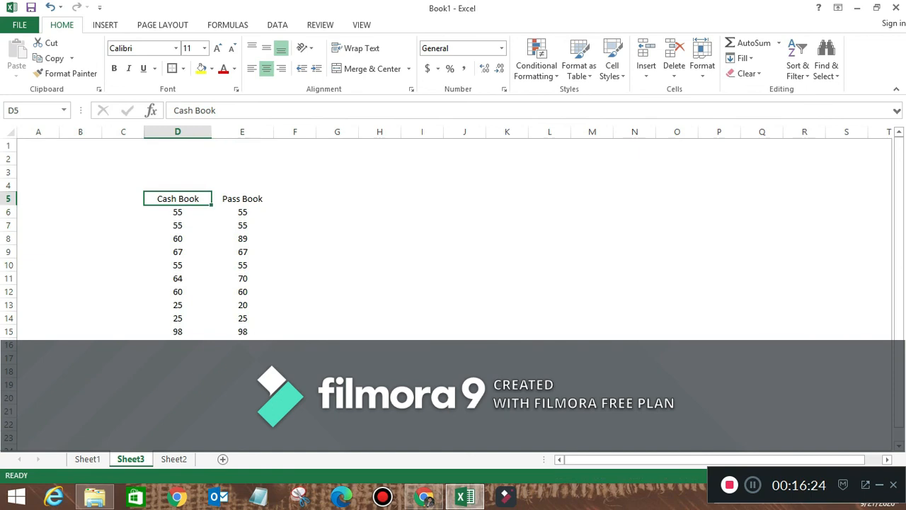
left_click(243, 198)
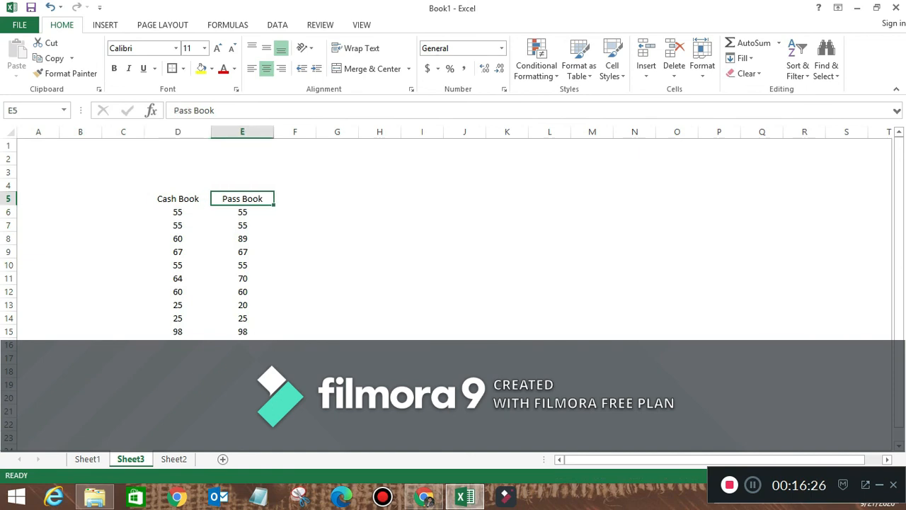
left_click(177, 345)
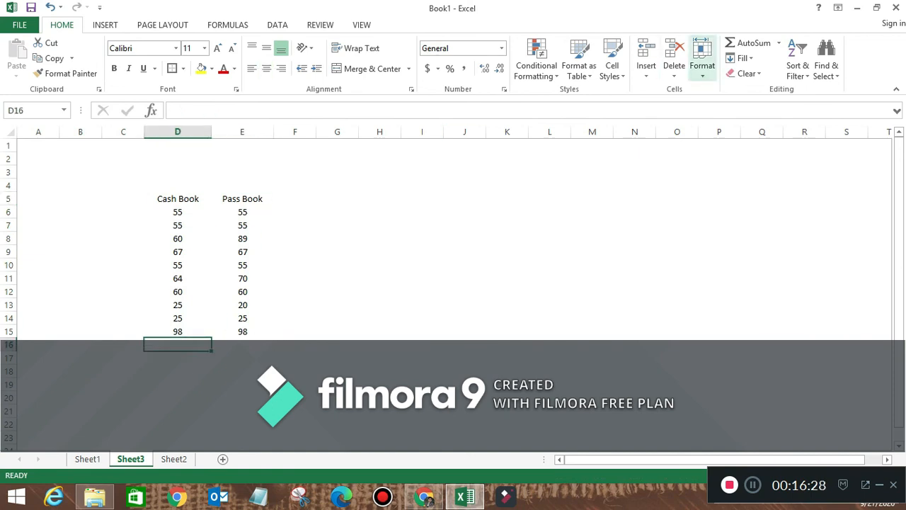
left_click(749, 43)
key("Return")
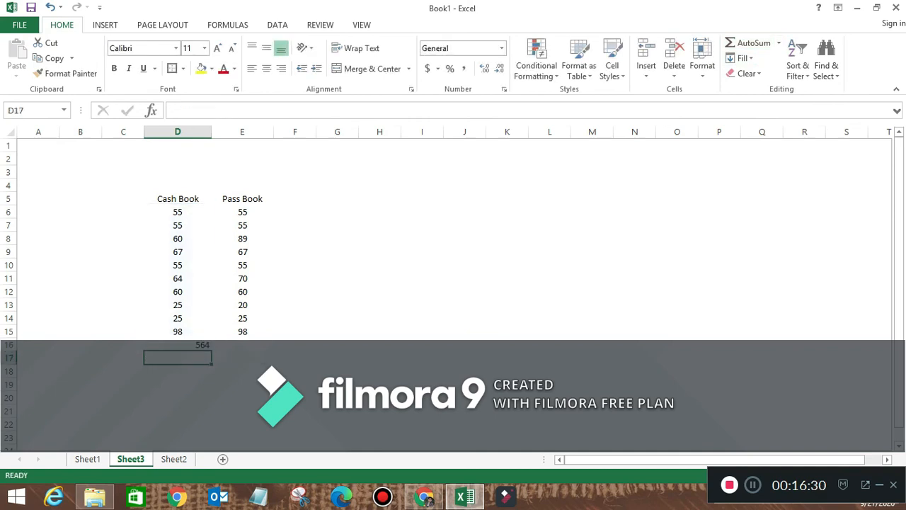
left_click(177, 345)
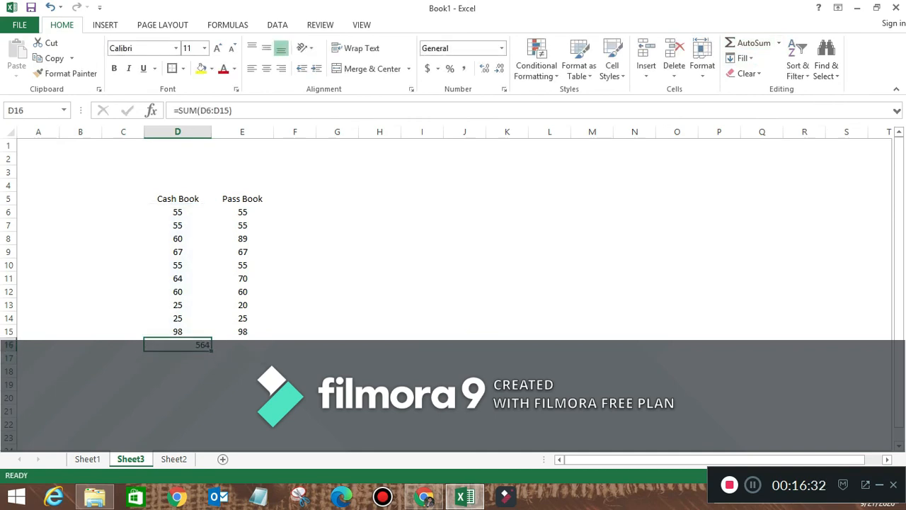
left_click_drag(211, 350, 272, 348)
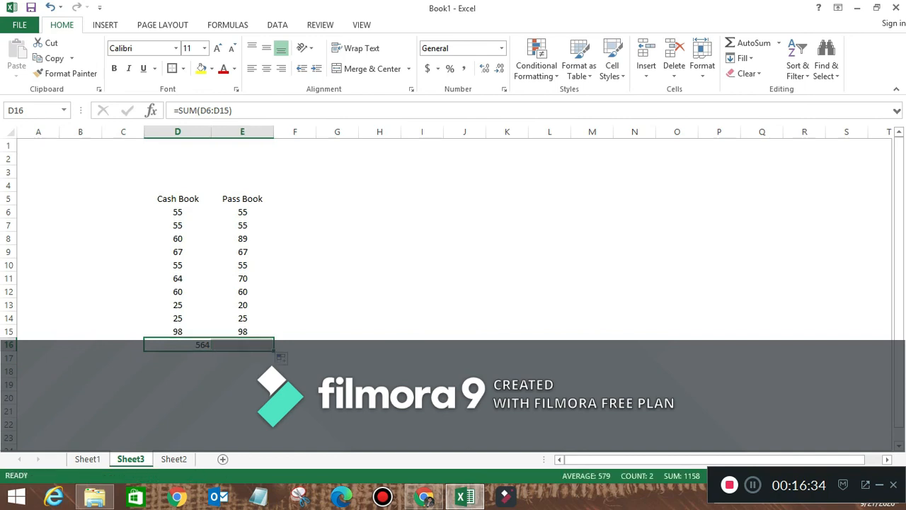
left_click(243, 345)
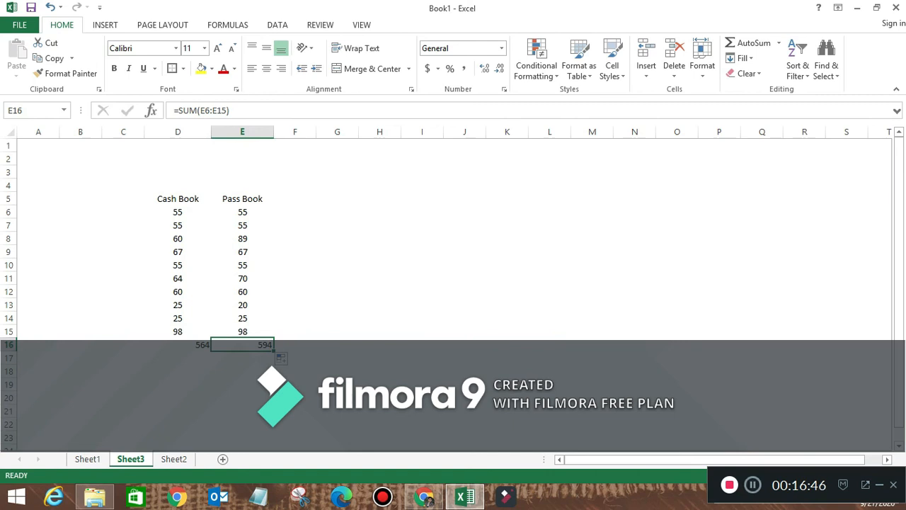
left_click(753, 485)
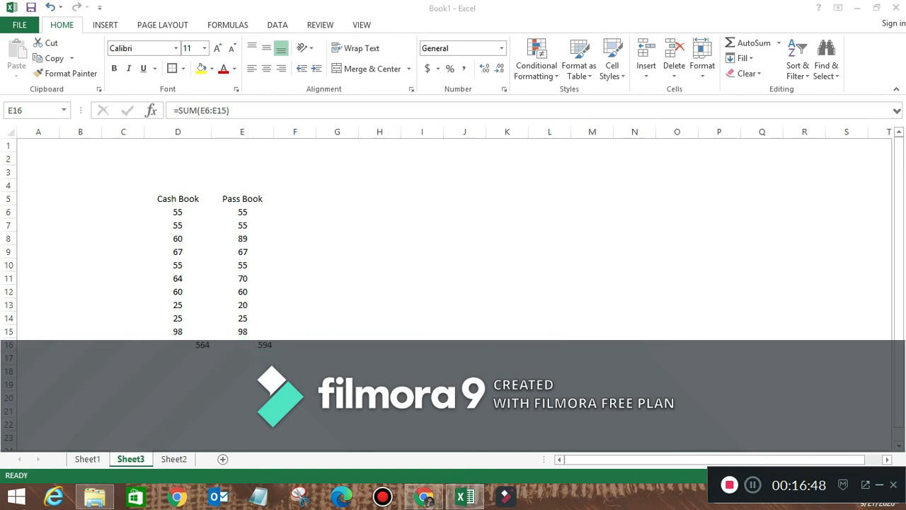
left_click(242, 345)
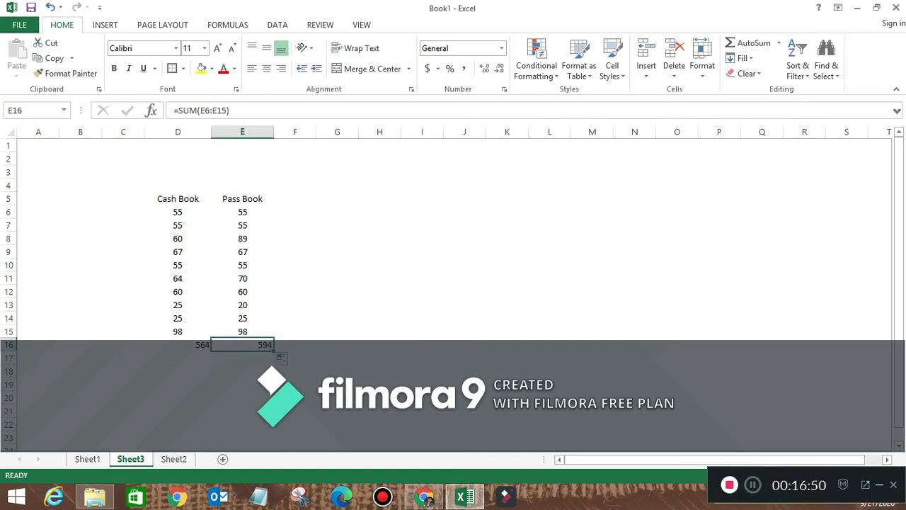
- Enter =MATCH(E6,D6:D15,0) in F6
left_click(300, 212)
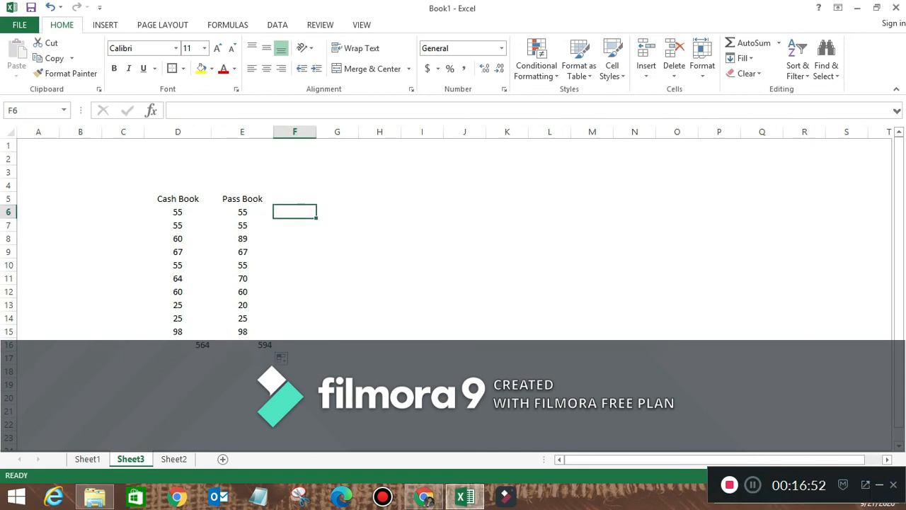
type("=")
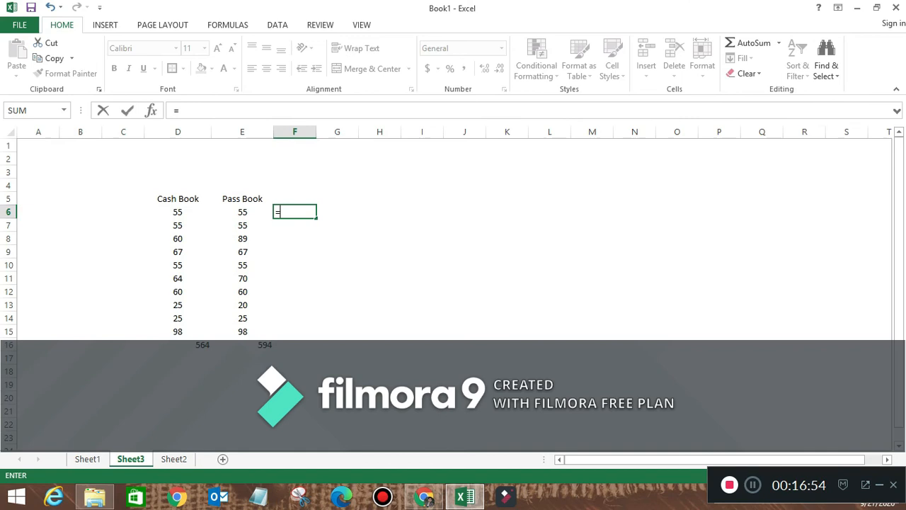
type("Match")
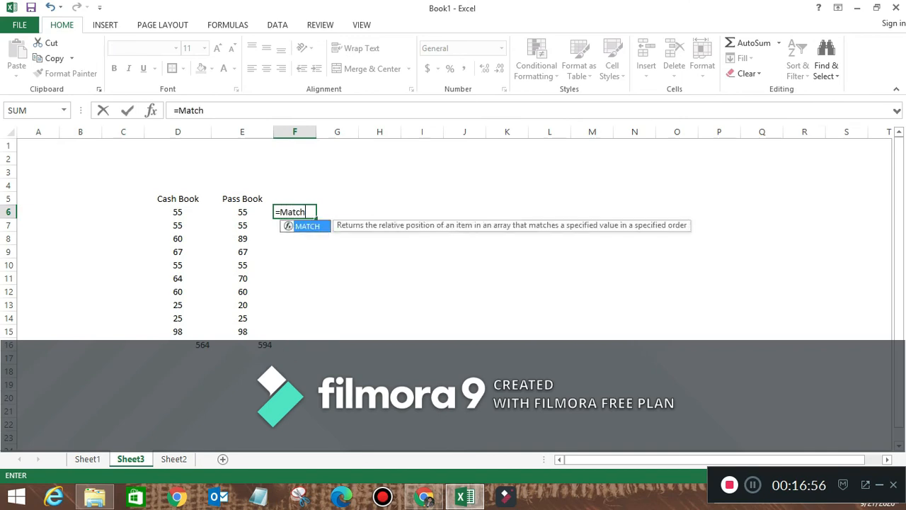
type("(")
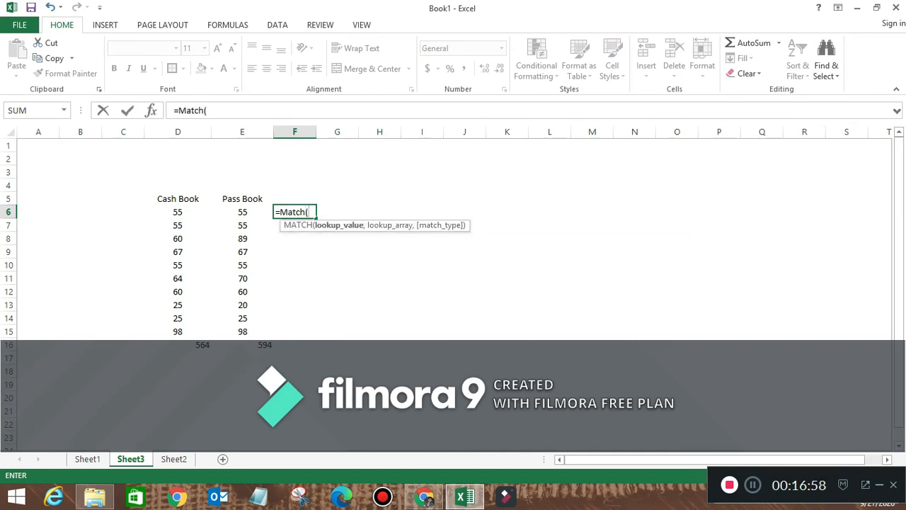
key("Left")
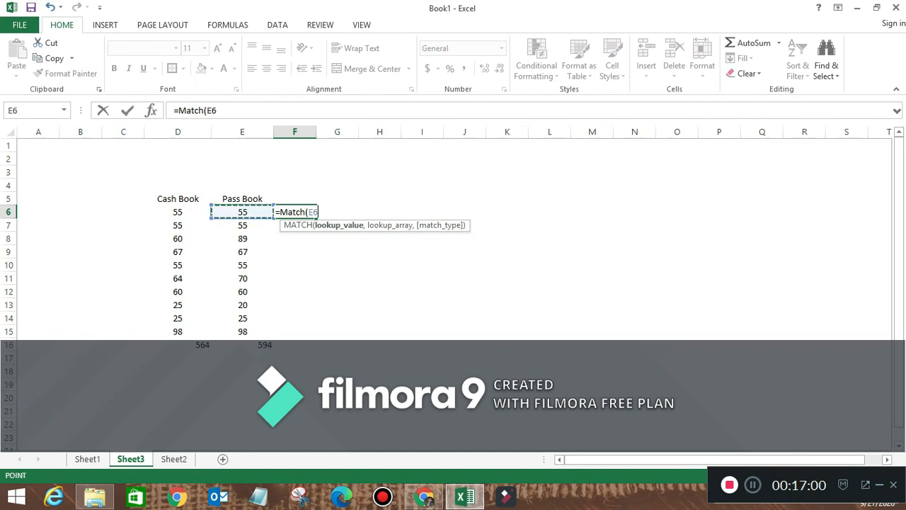
type(",")
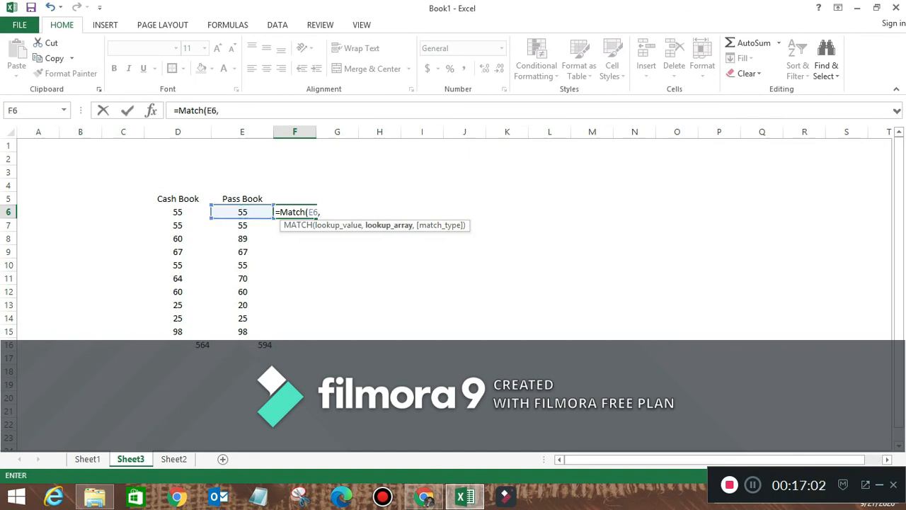
left_click_drag(178, 212, 205, 332)
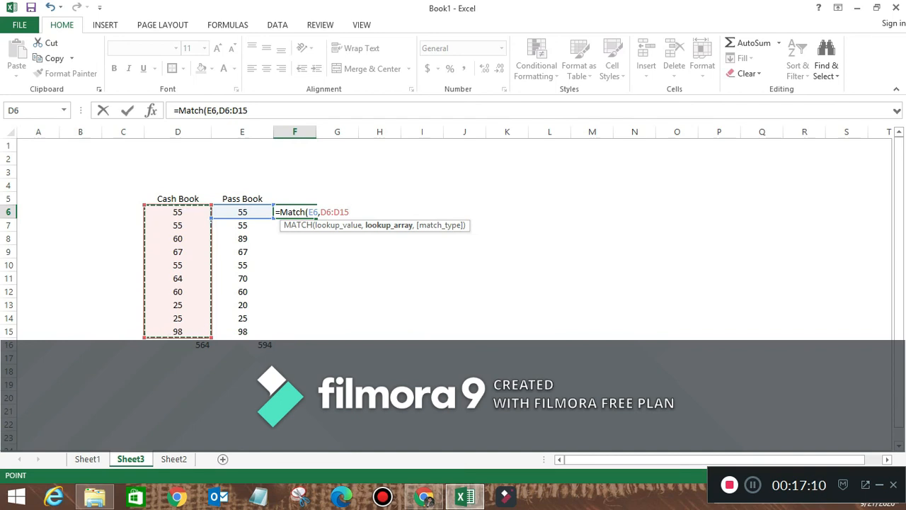
type(",")
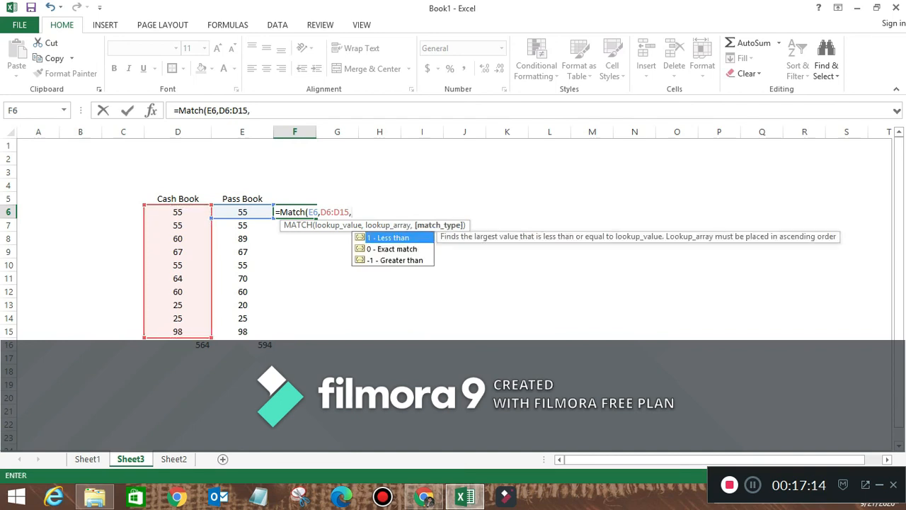
type("0)")
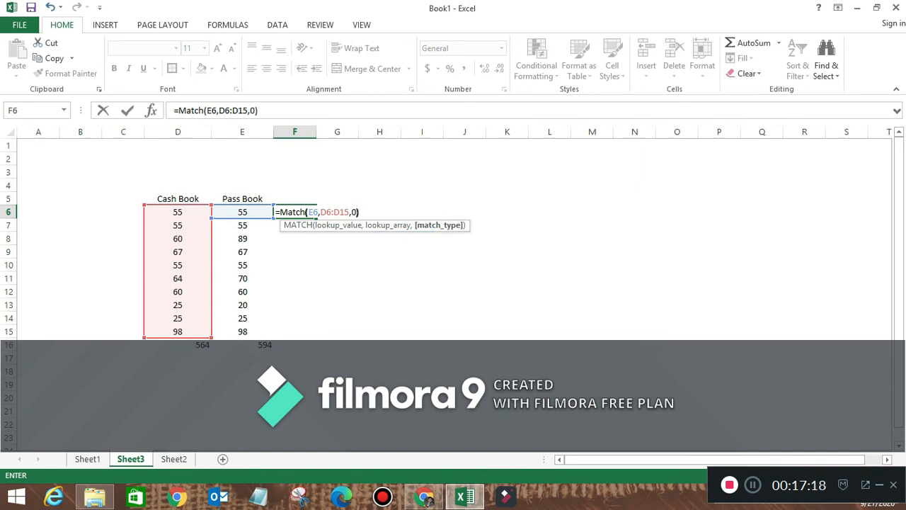
key("Return")
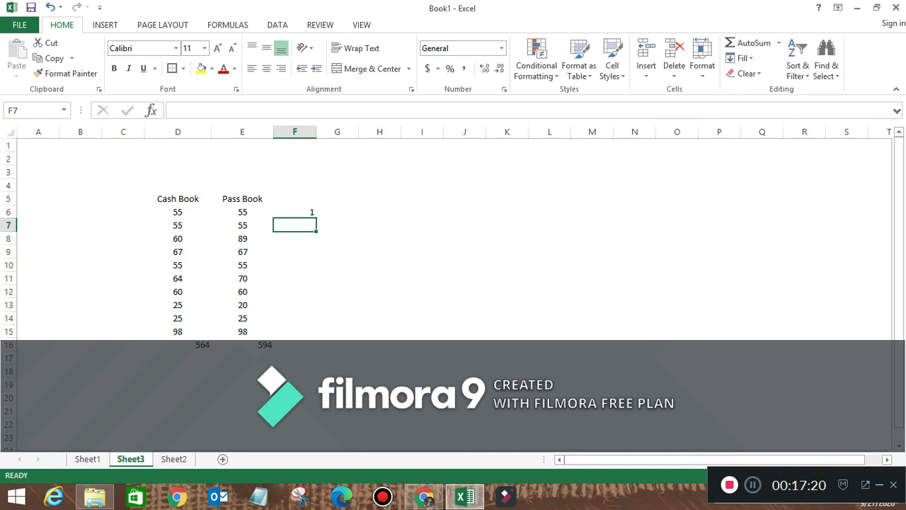
- Fill the MATCH formula down to F15, check the #N/A rows, and select D5:F15
left_click(295, 212)
left_click_drag(316, 217, 316, 337)
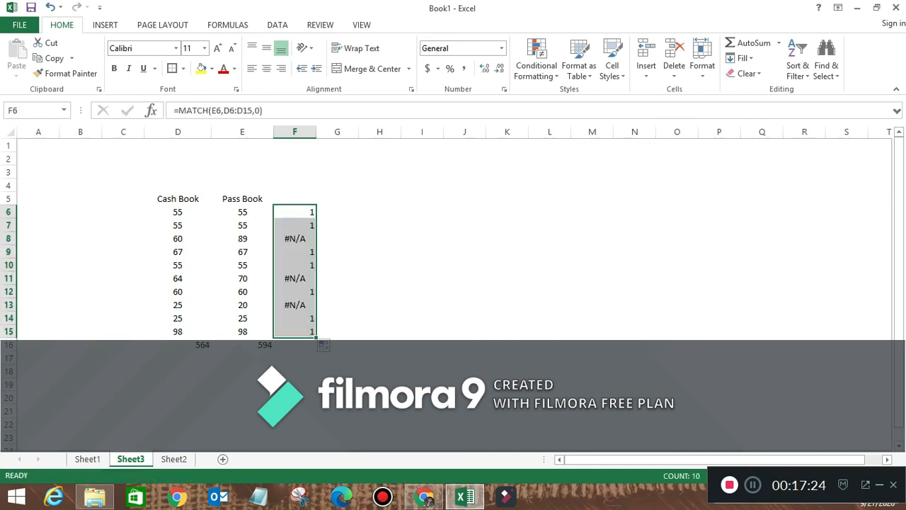
left_click(294, 239)
left_click(178, 239)
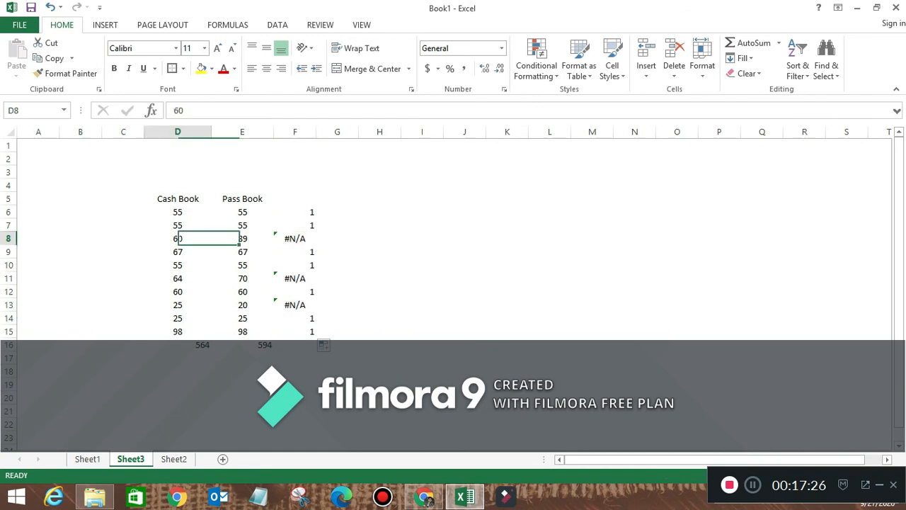
left_click(242, 252)
left_click(294, 278)
left_click(242, 278)
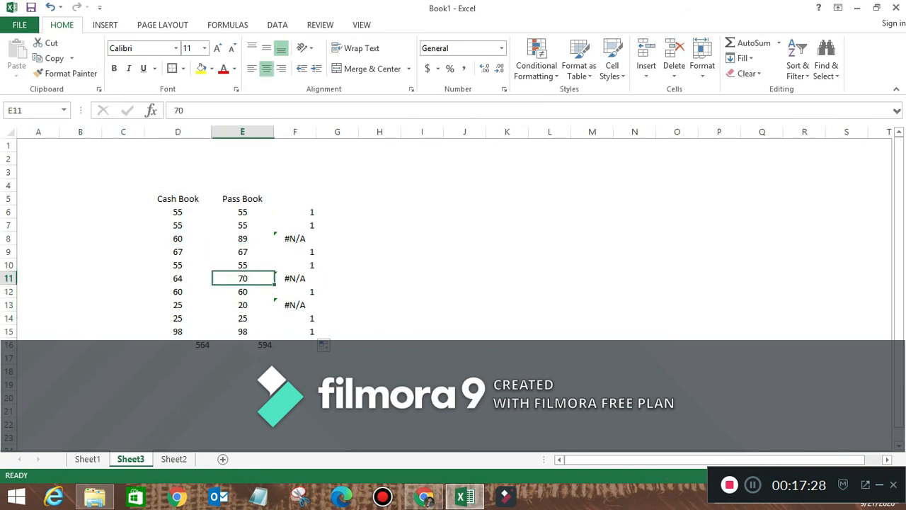
left_click_drag(178, 199, 296, 332)
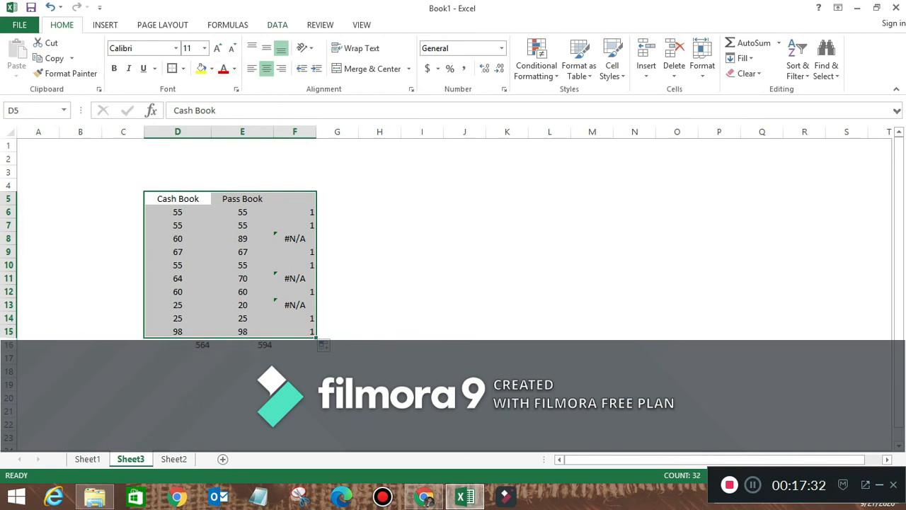
- Sort the table by column F smallest to largest, then select the #N/A results F13:F15
left_click(277, 25)
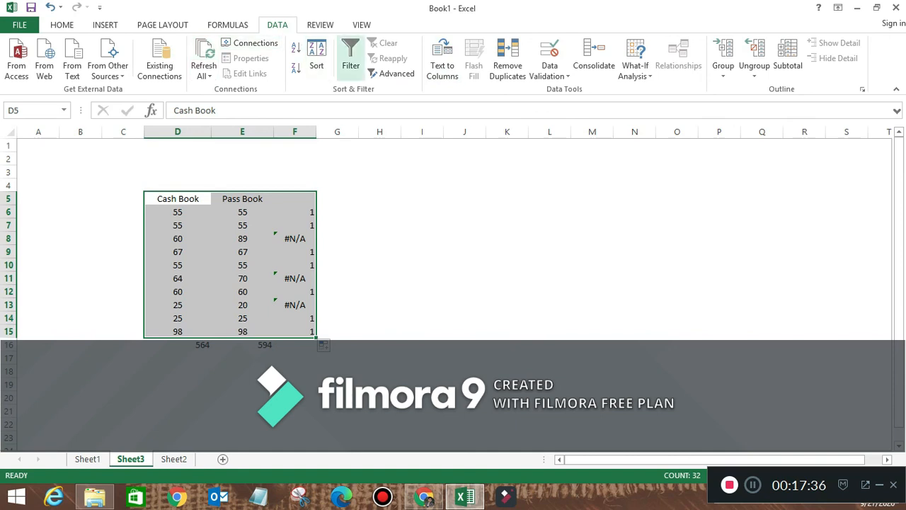
left_click(317, 60)
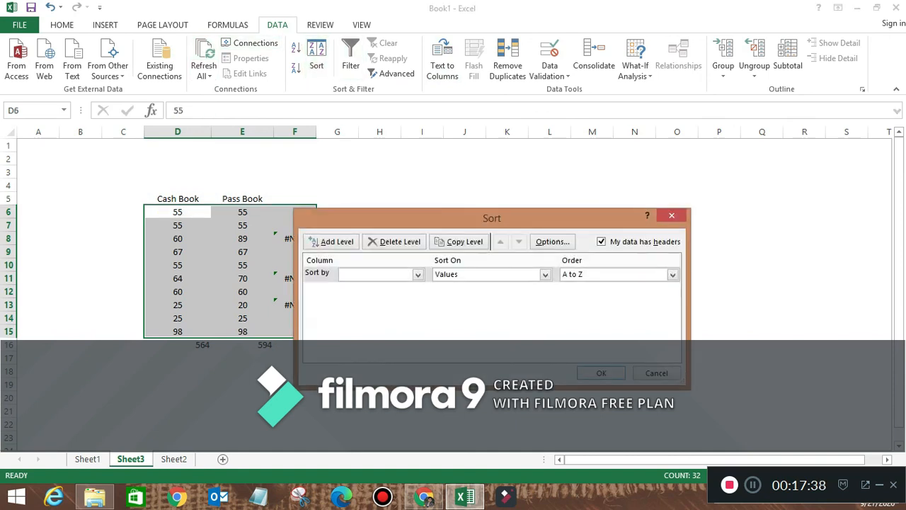
left_click(418, 275)
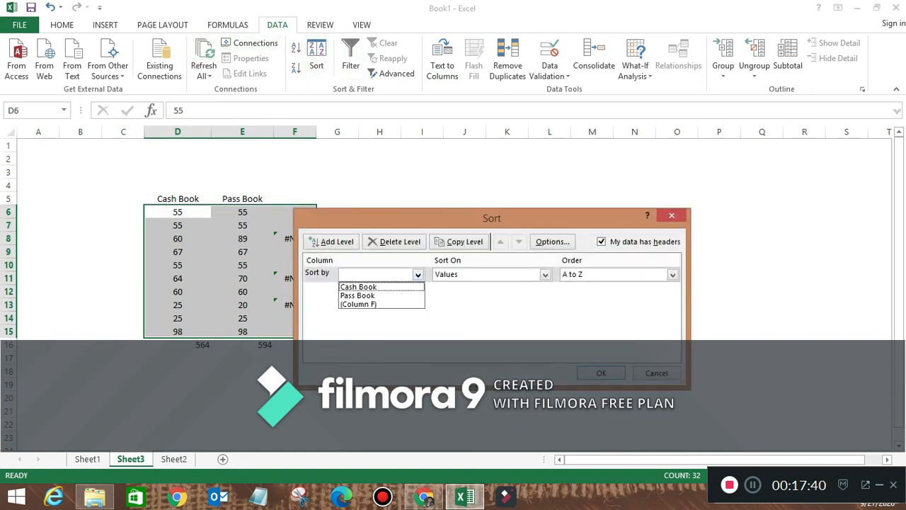
left_click(381, 305)
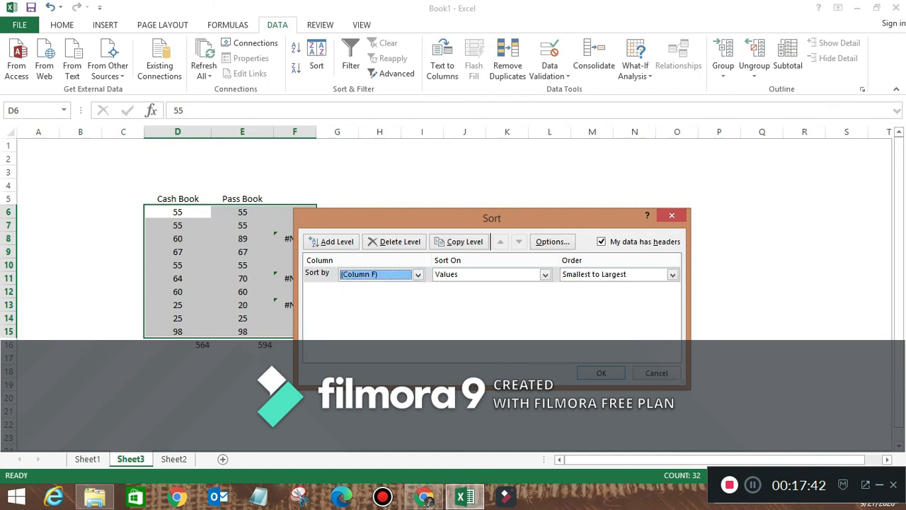
left_click(601, 374)
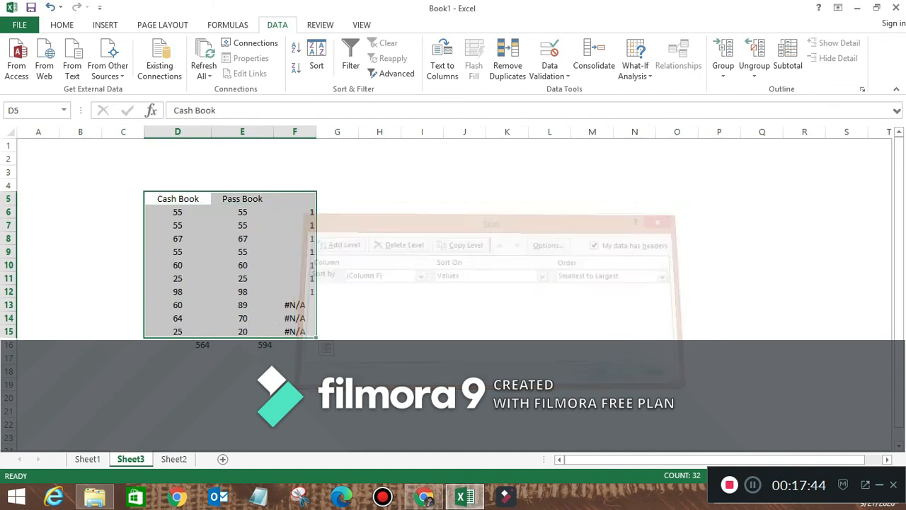
left_click_drag(295, 305, 294, 332)
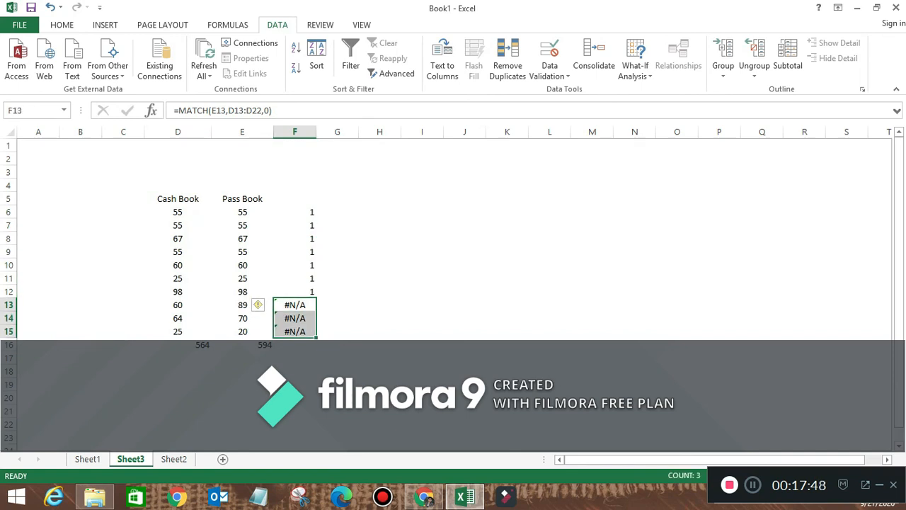
left_click(753, 485)
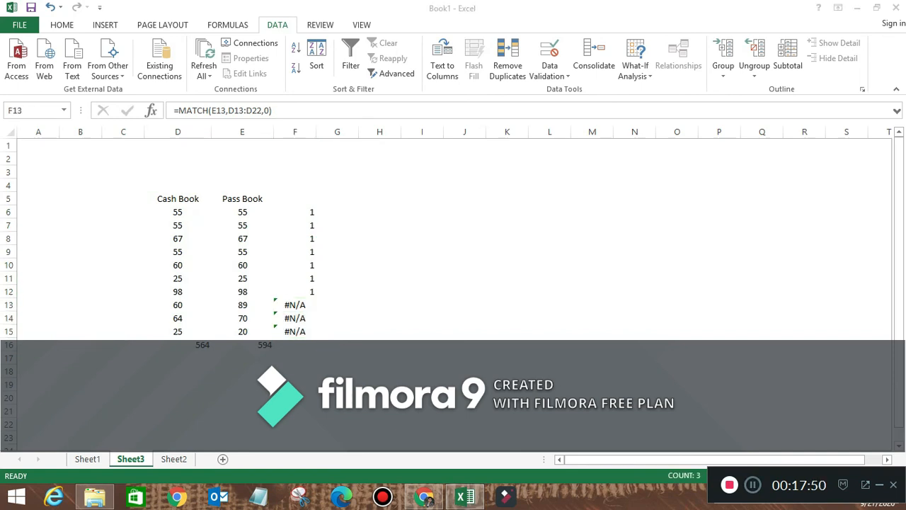
left_click(242, 306)
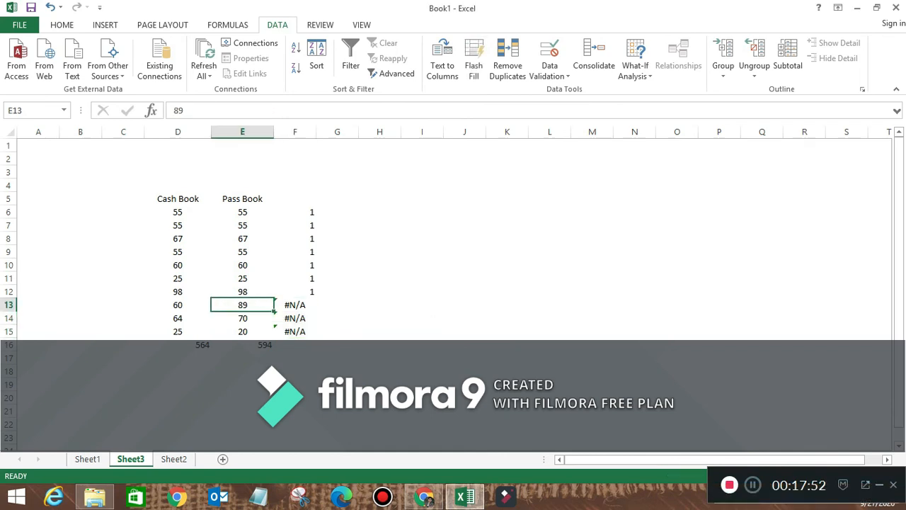
left_click(243, 319)
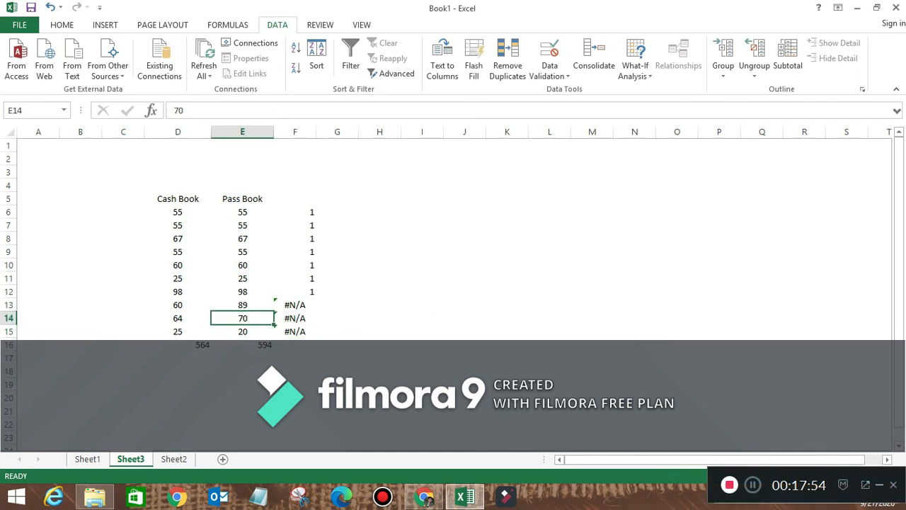
left_click(295, 318)
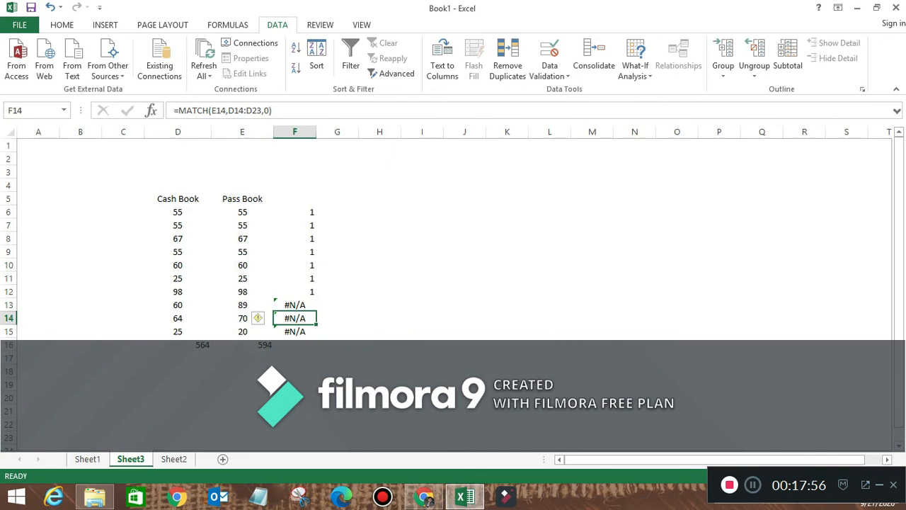
left_click(752, 485)
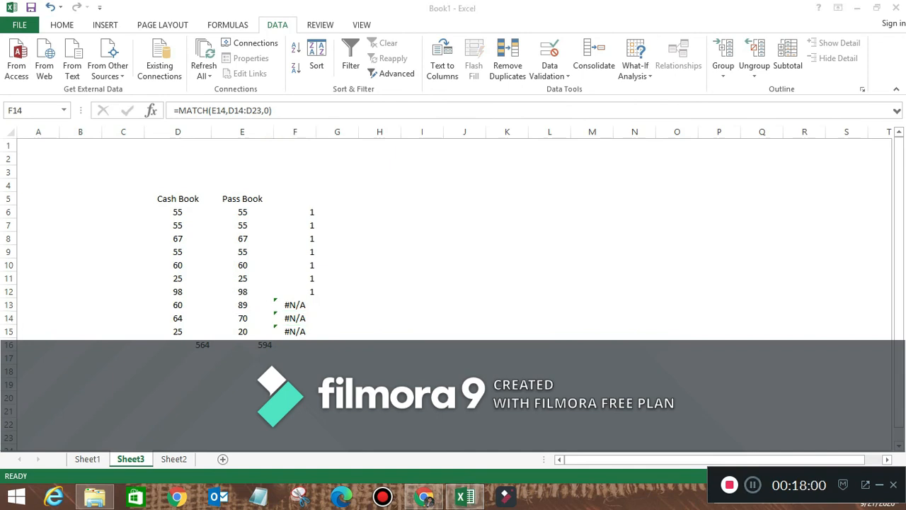
left_click(296, 318)
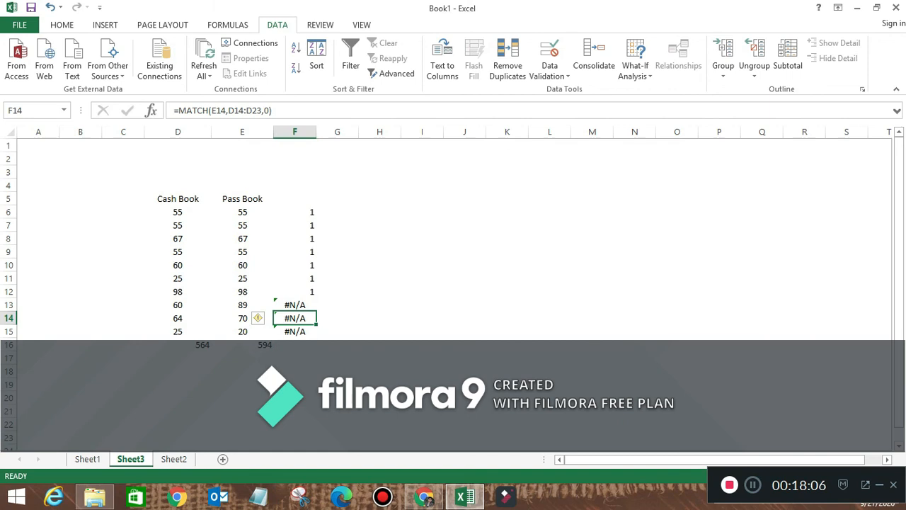
left_click(242, 318)
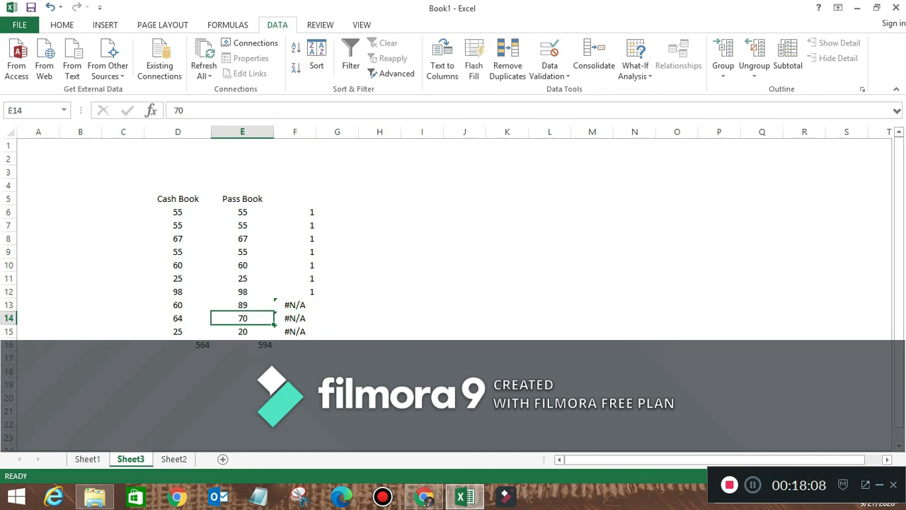
left_click(242, 305)
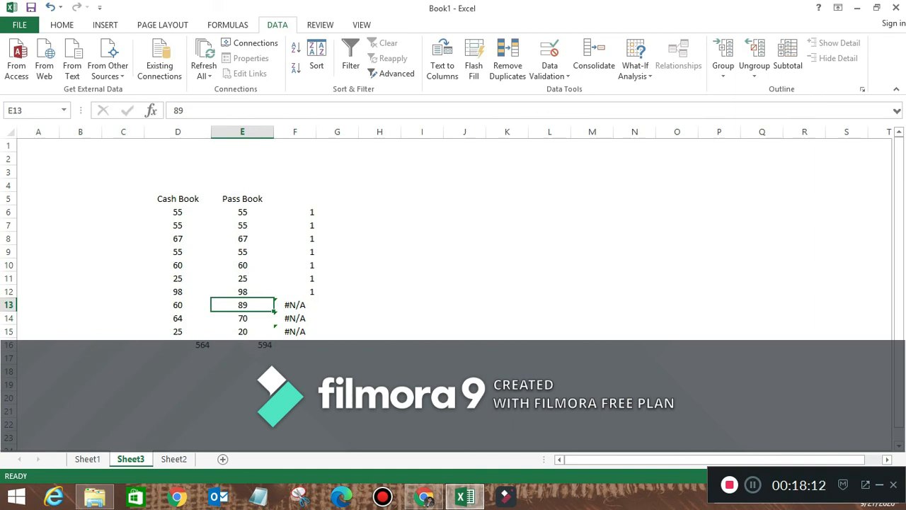
left_click(753, 484)
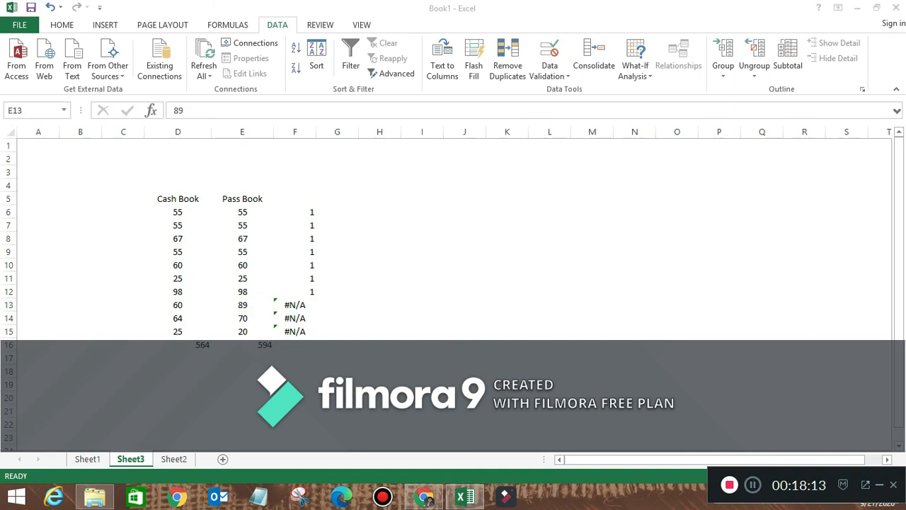
left_click(242, 306)
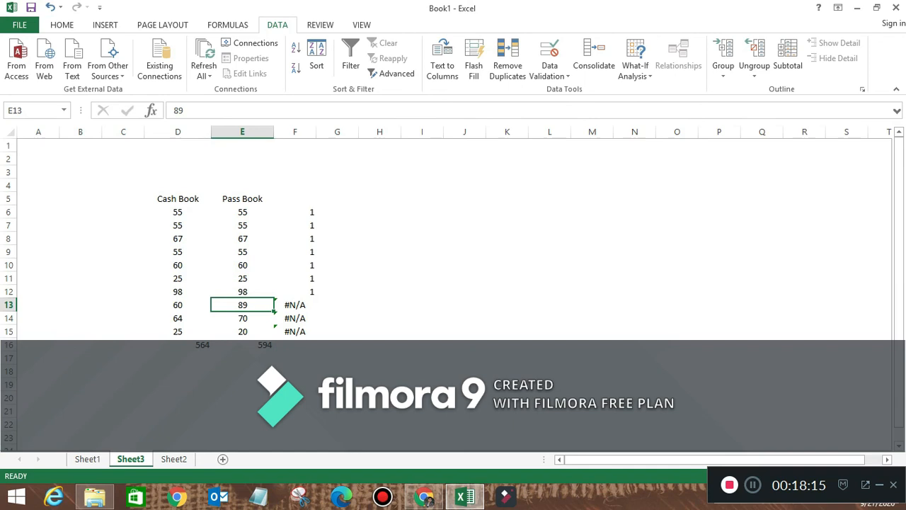
left_click(296, 332)
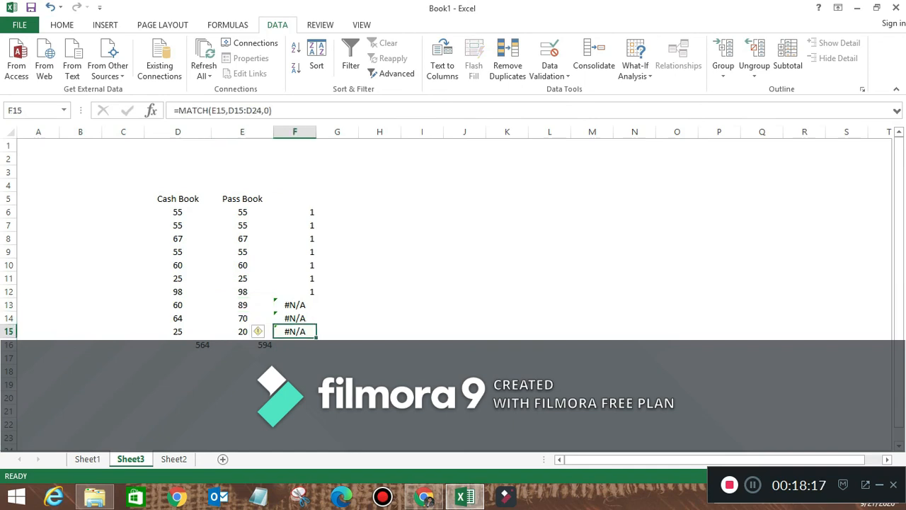
- Check the Image Lookup entry on Sheet1, glance at the Sheet2 sales table, then return to Sheet1
left_click(88, 459)
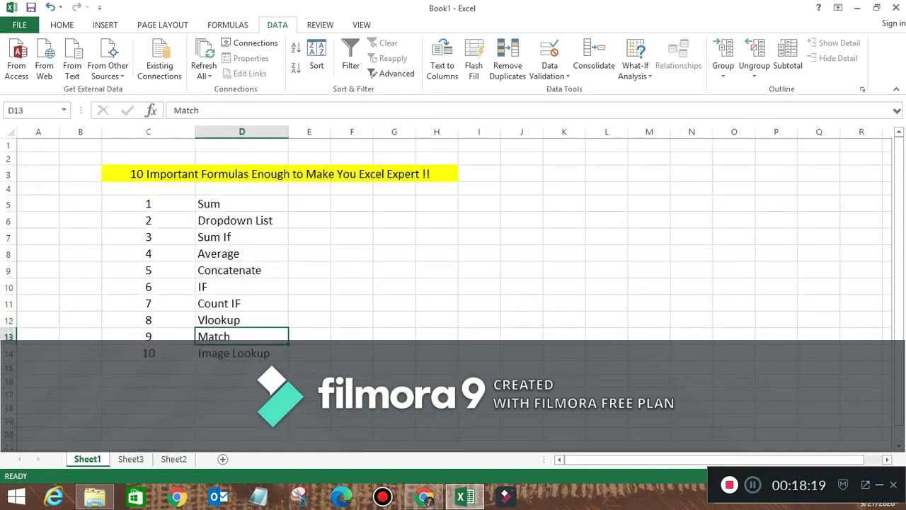
key("Down")
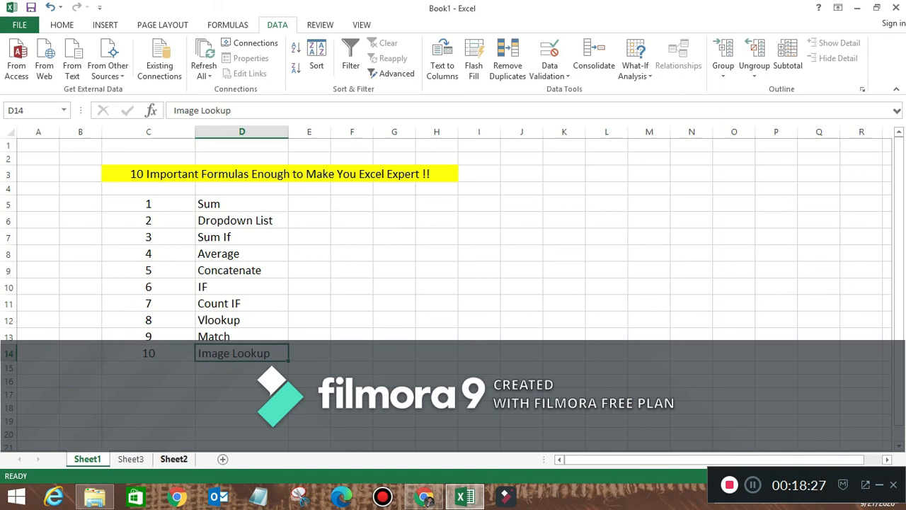
left_click(174, 459)
left_click(139, 374)
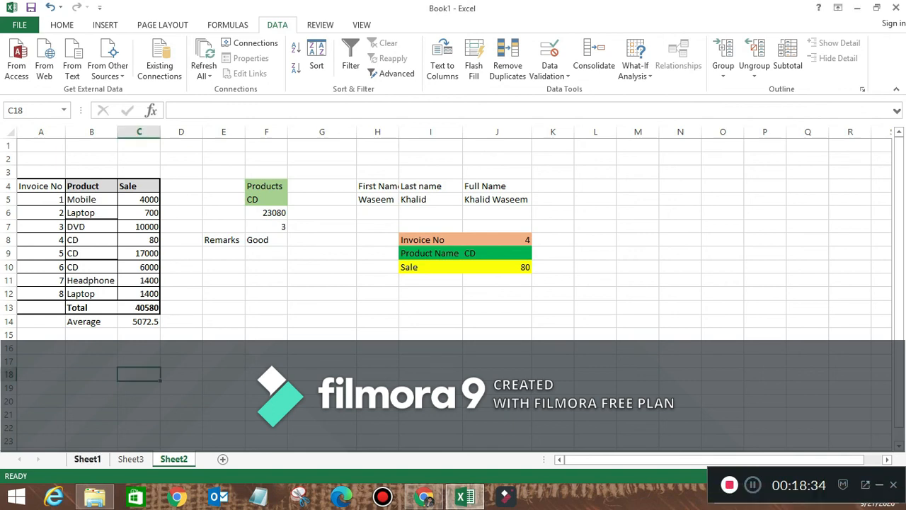
left_click(87, 459)
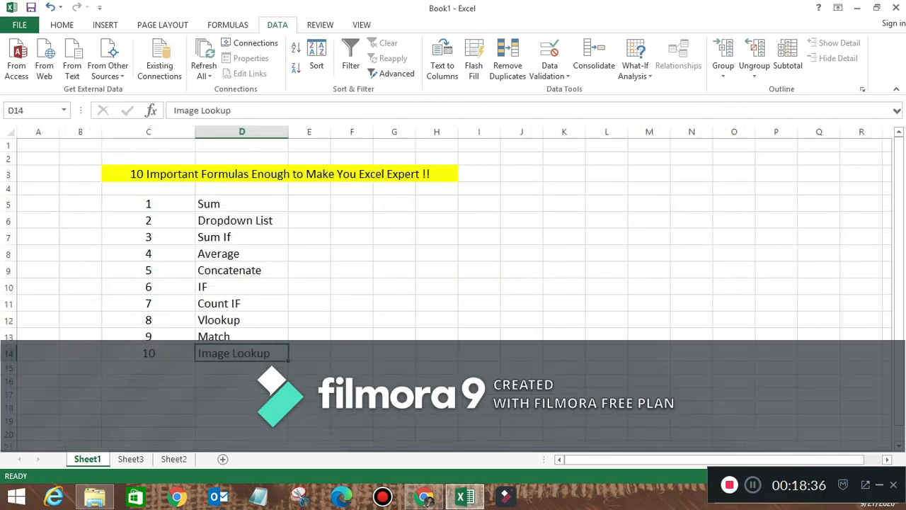